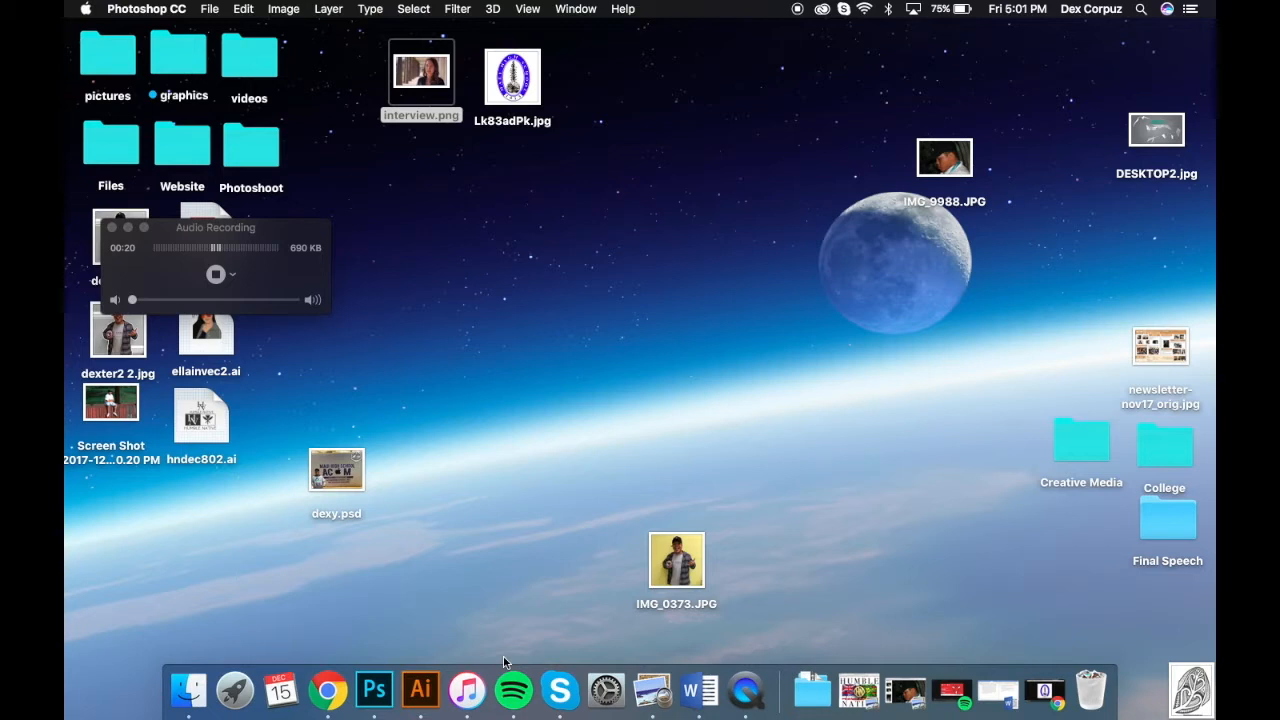
# - Switch to Photoshop, find the image interview.png by searching for "intervi", and open it
pyautogui.click(374, 690)
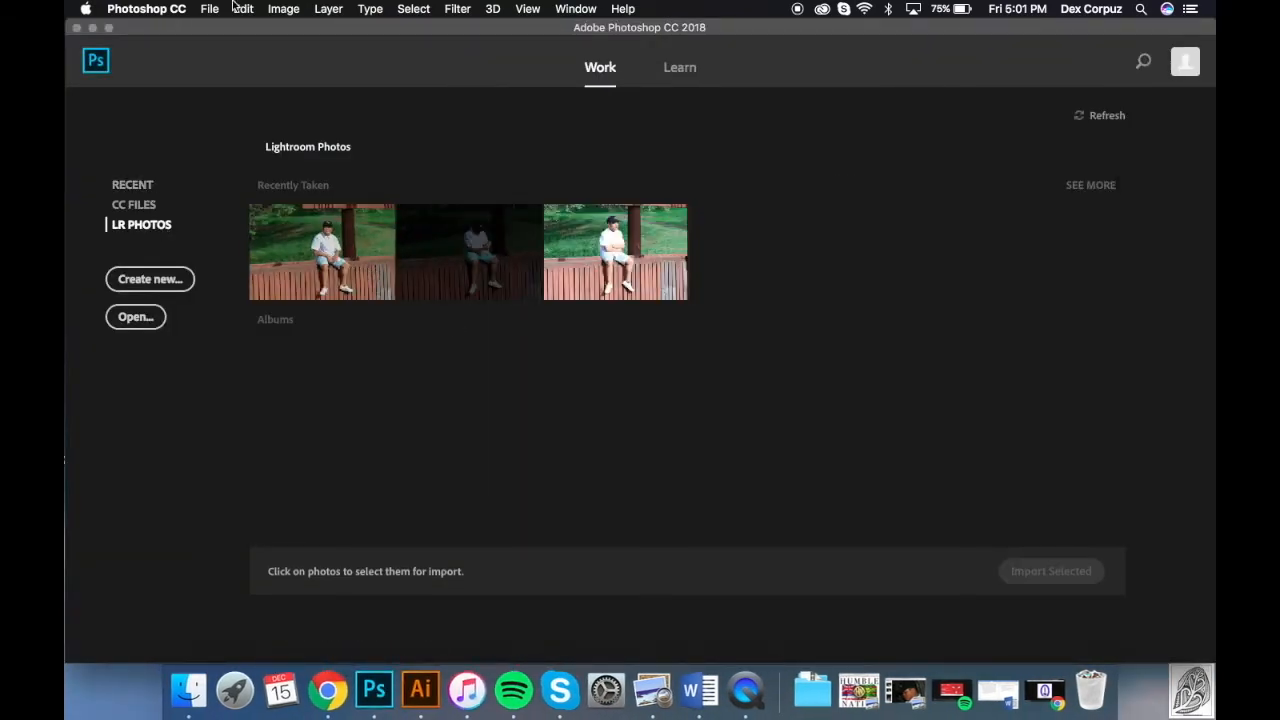
pyautogui.moveTo(257, 33); pyautogui.dragTo(257, 6)
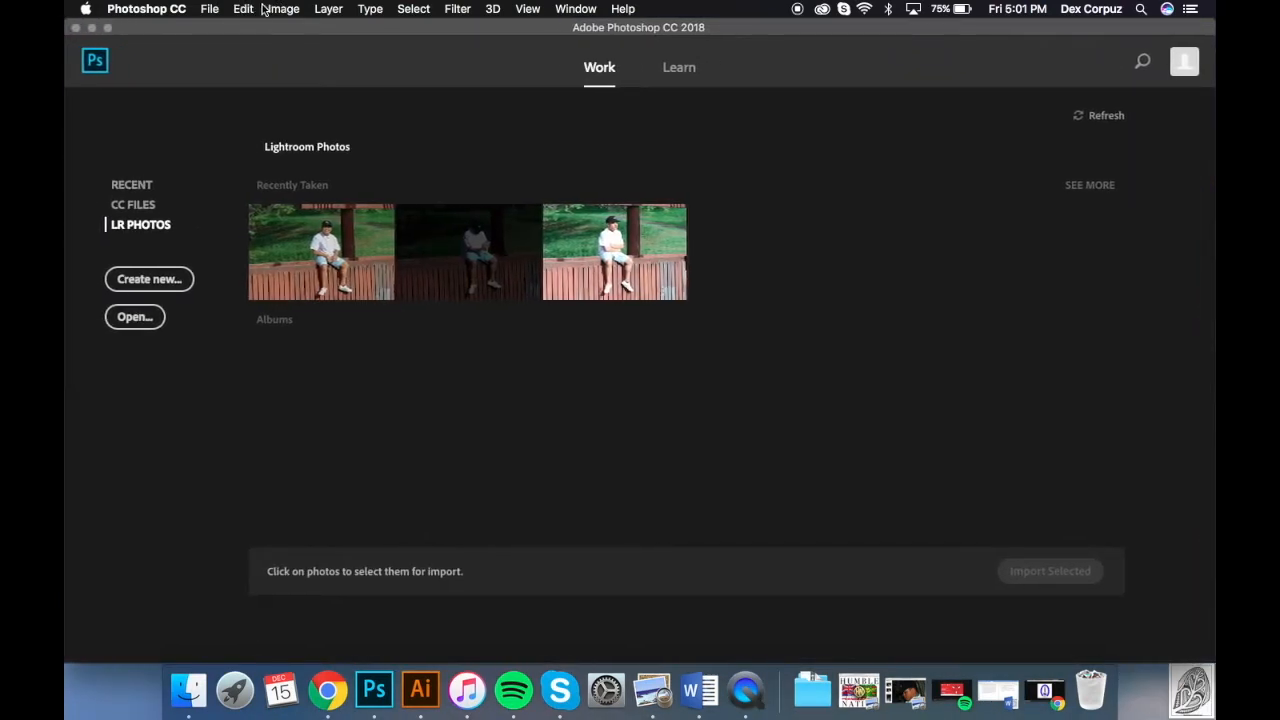
pyautogui.click(210, 8)
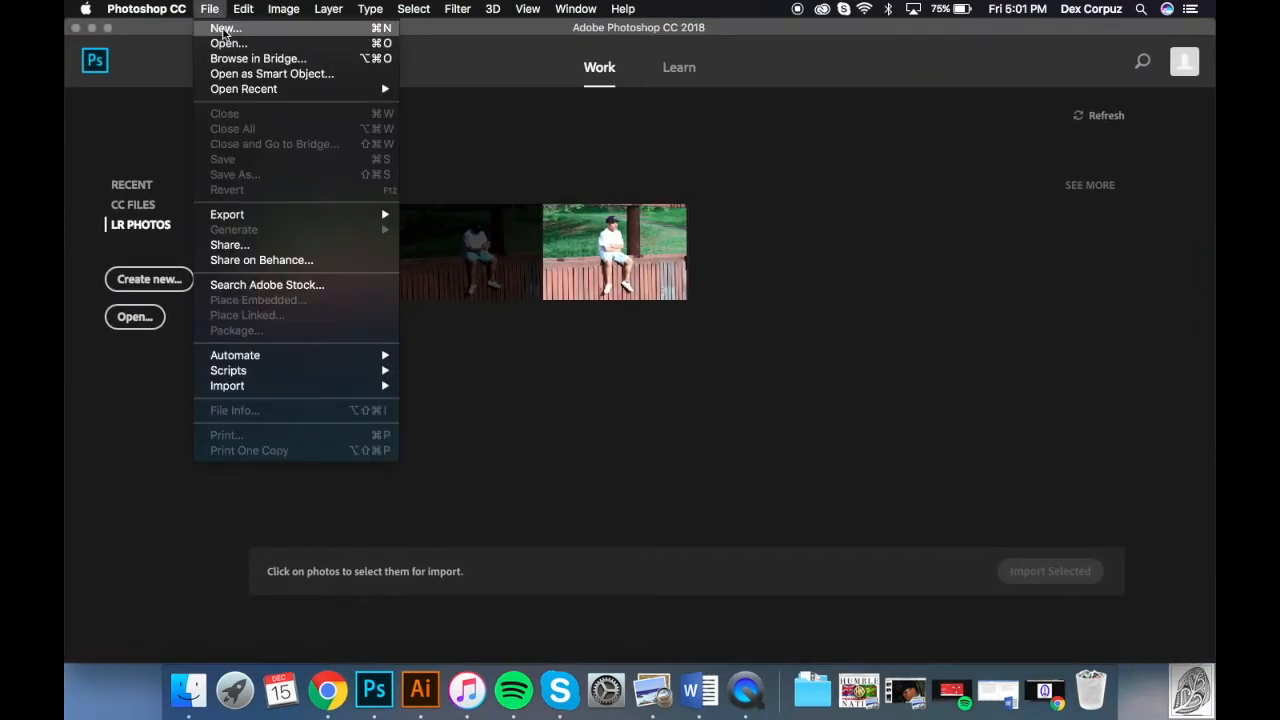
pyautogui.click(226, 43)
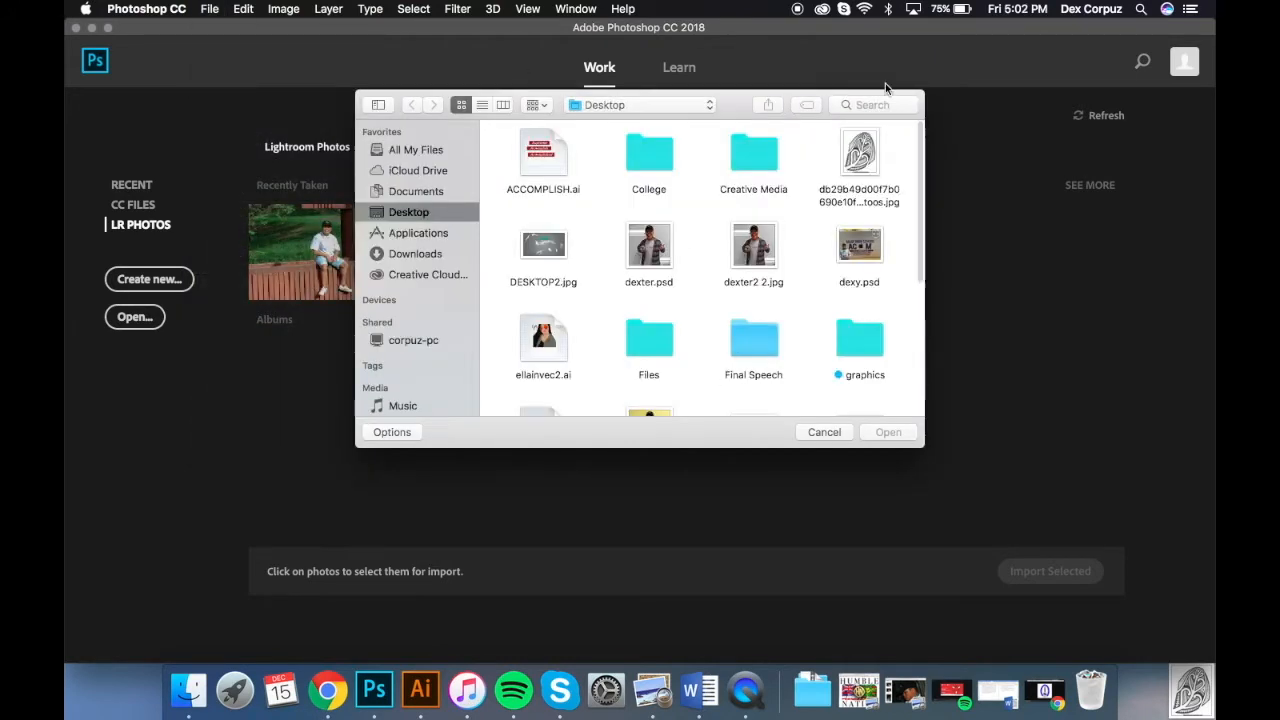
pyautogui.click(872, 104)
pyautogui.write('inter')
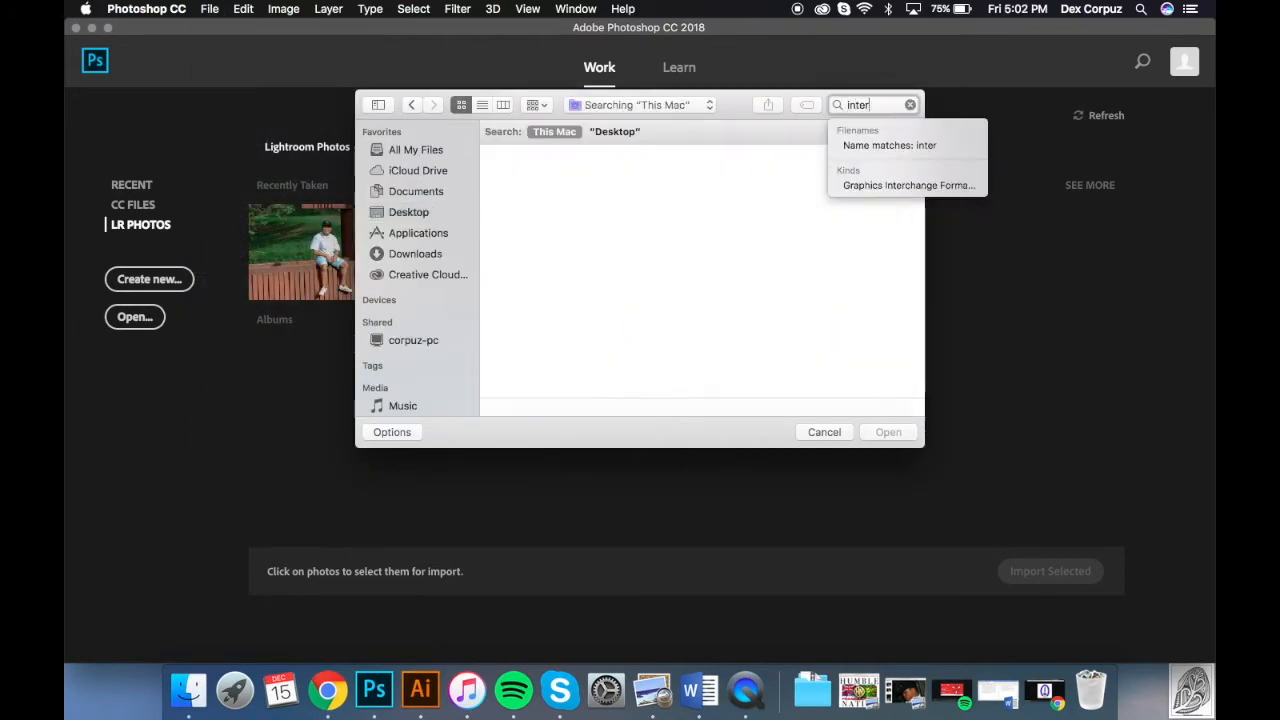
pyautogui.write('vi')
pyautogui.click(526, 195)
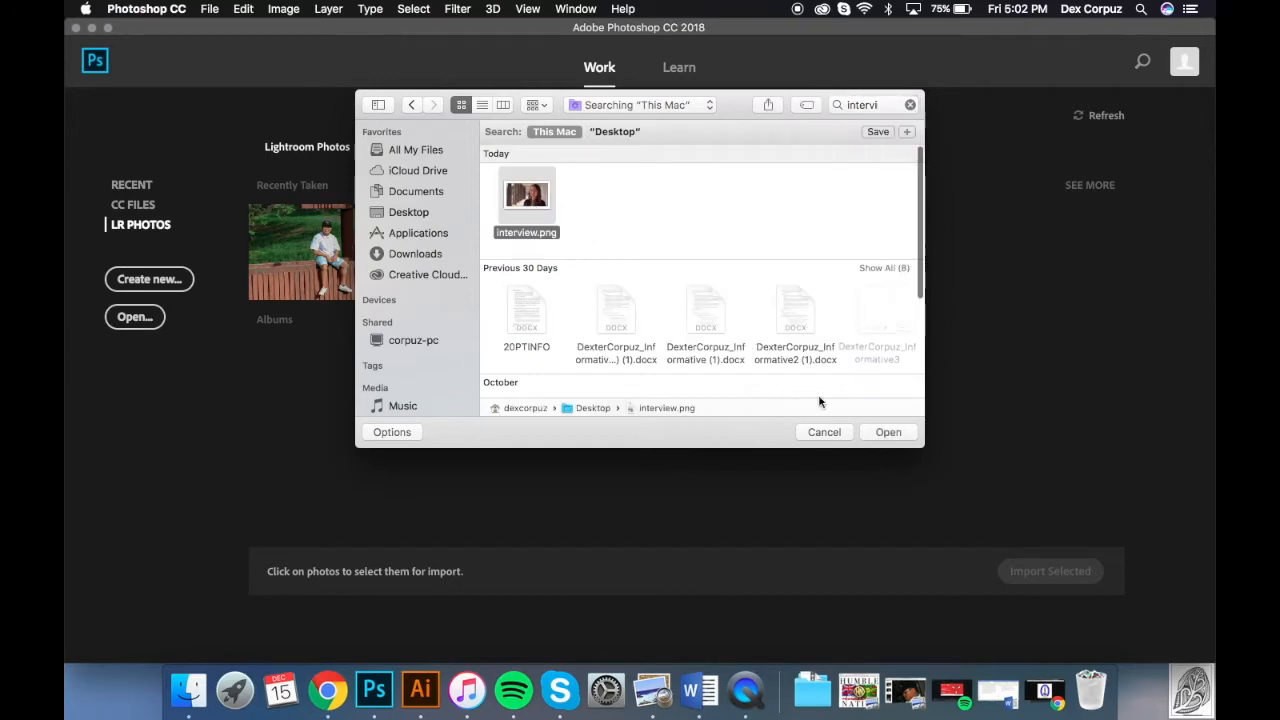
pyautogui.click(886, 431)
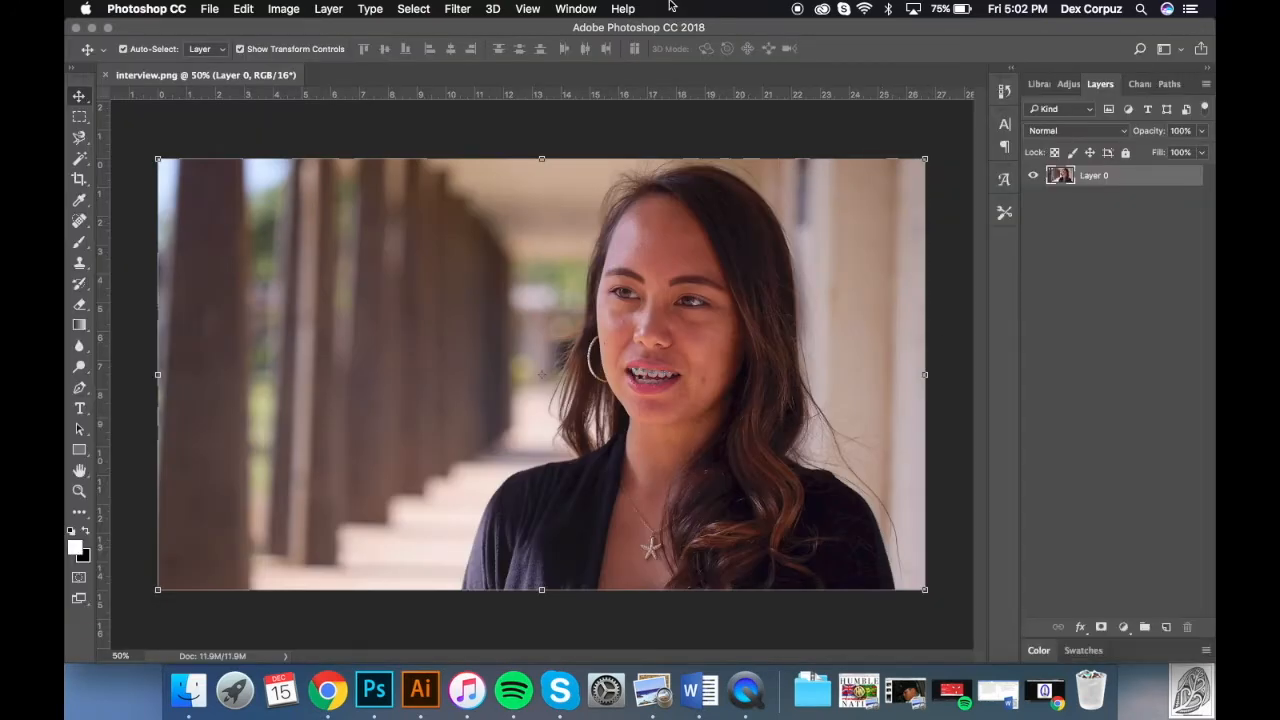
# - Undock the Tools panel so it floats over the document, and deselect the photo layer with the Move tool
pyautogui.click(583, 6)
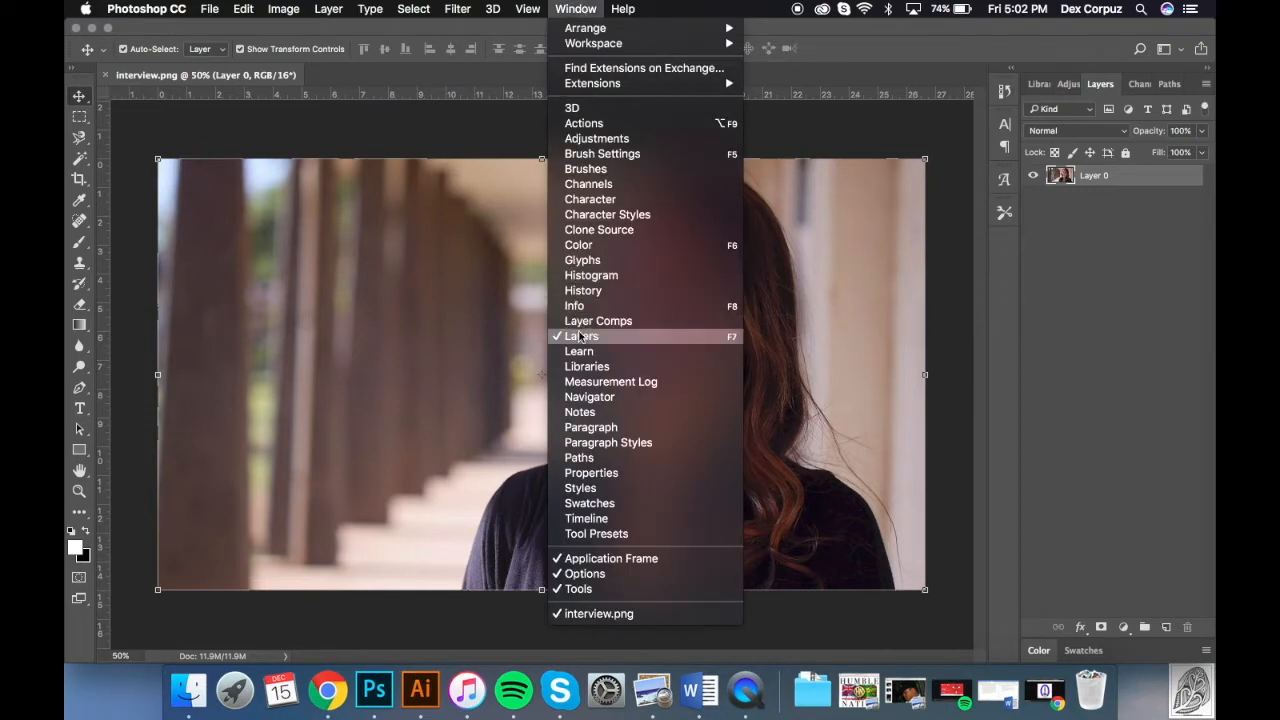
pyautogui.click(424, 137)
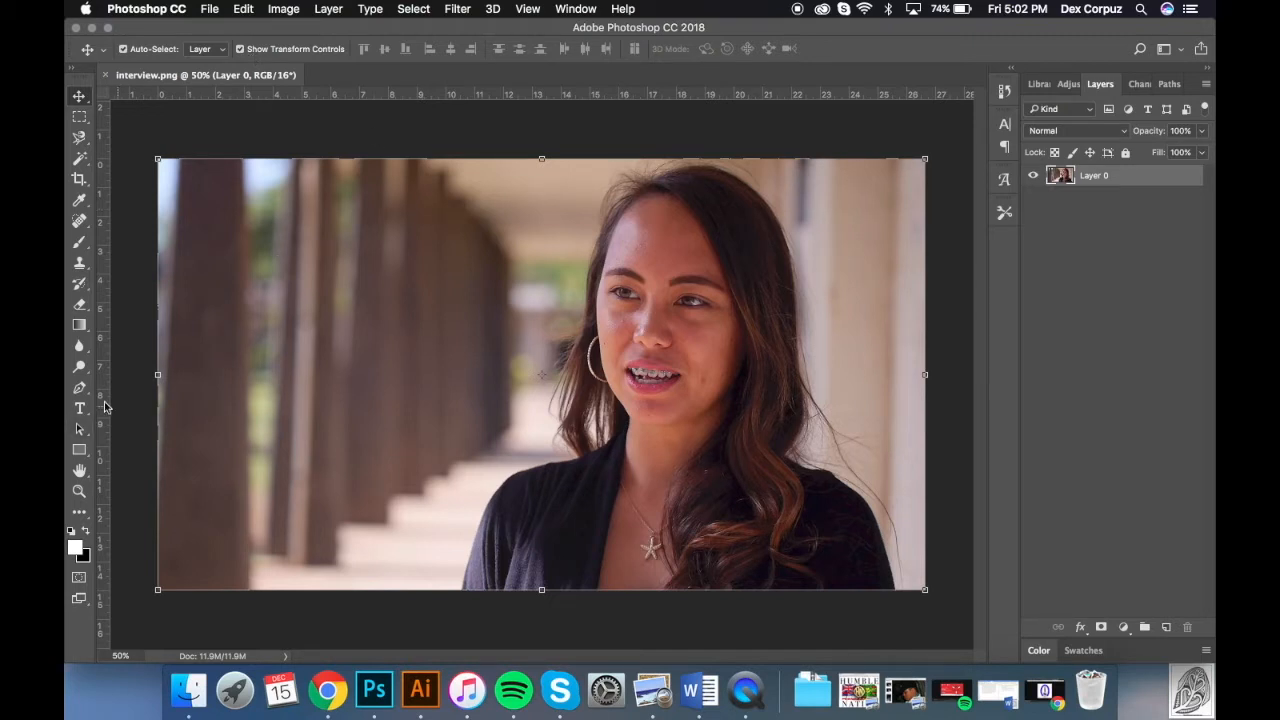
pyautogui.click(78, 450)
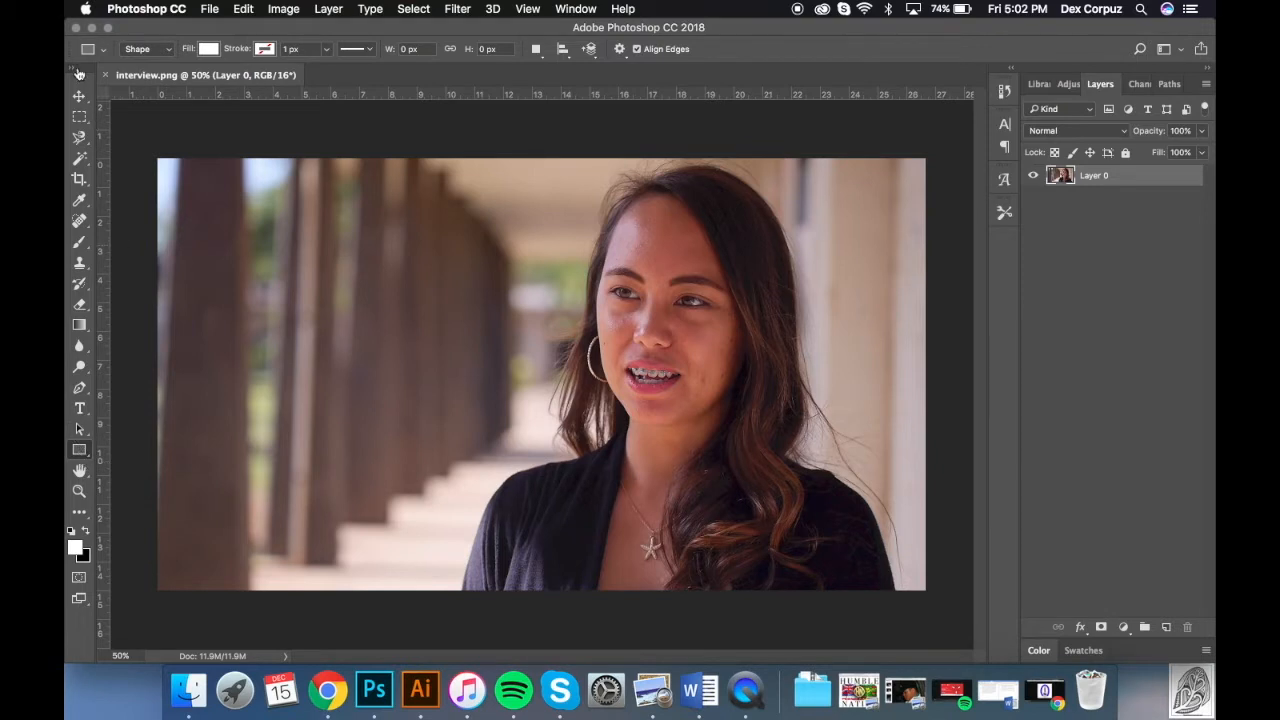
pyautogui.moveTo(85, 72)
pyautogui.mouseDown()
pyautogui.moveTo(435, 118)
pyautogui.moveTo(392, 90)
pyautogui.moveTo(85, 72)
pyautogui.mouseUp()
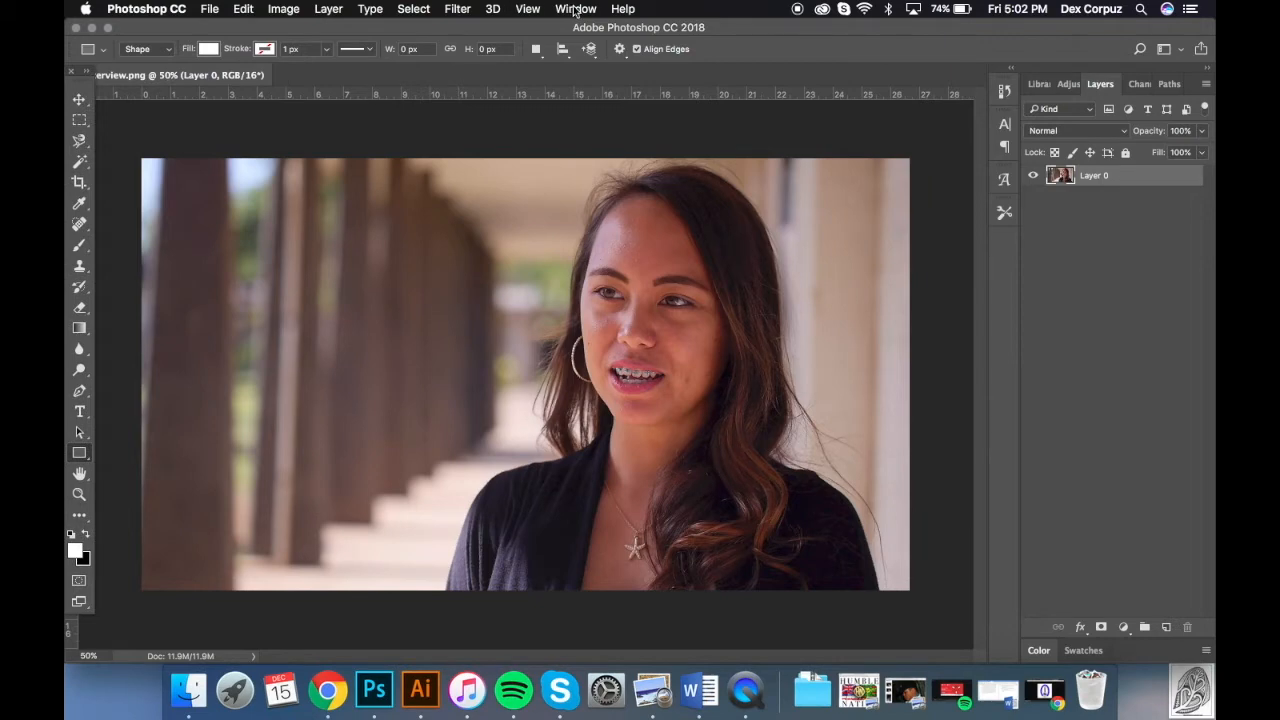
pyautogui.click(575, 9)
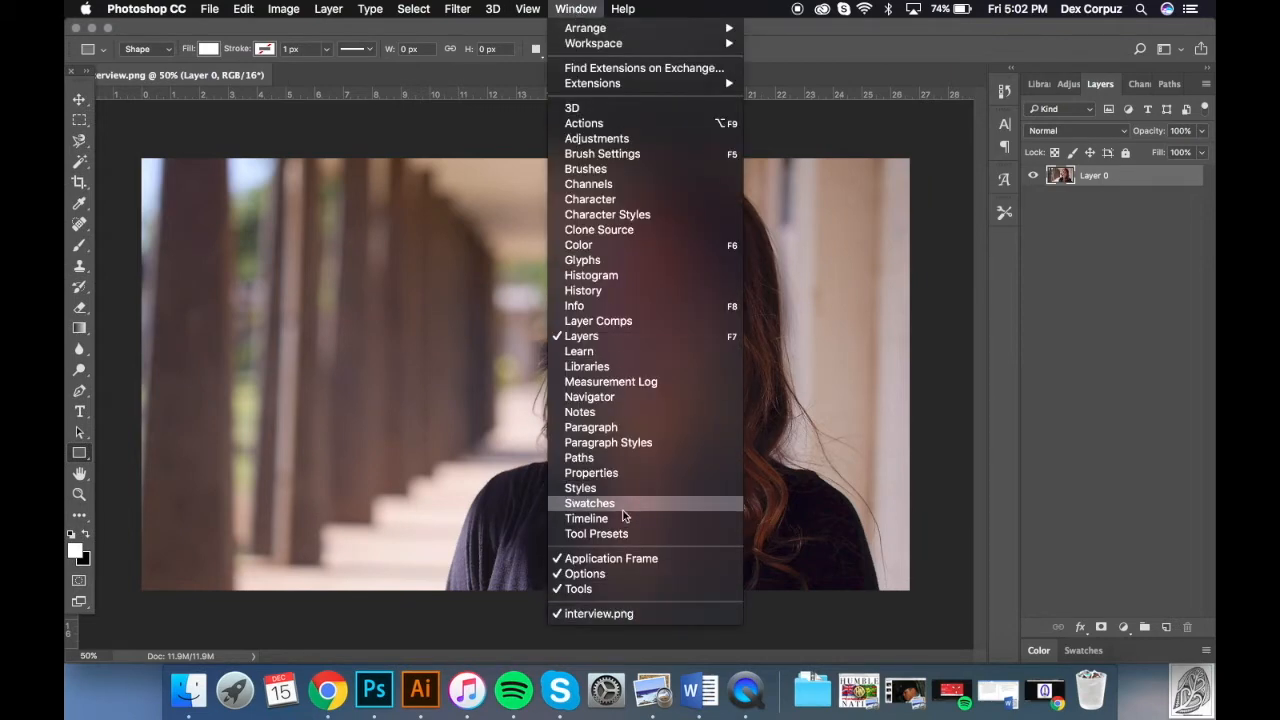
pyautogui.click(129, 367)
pyautogui.click(86, 100)
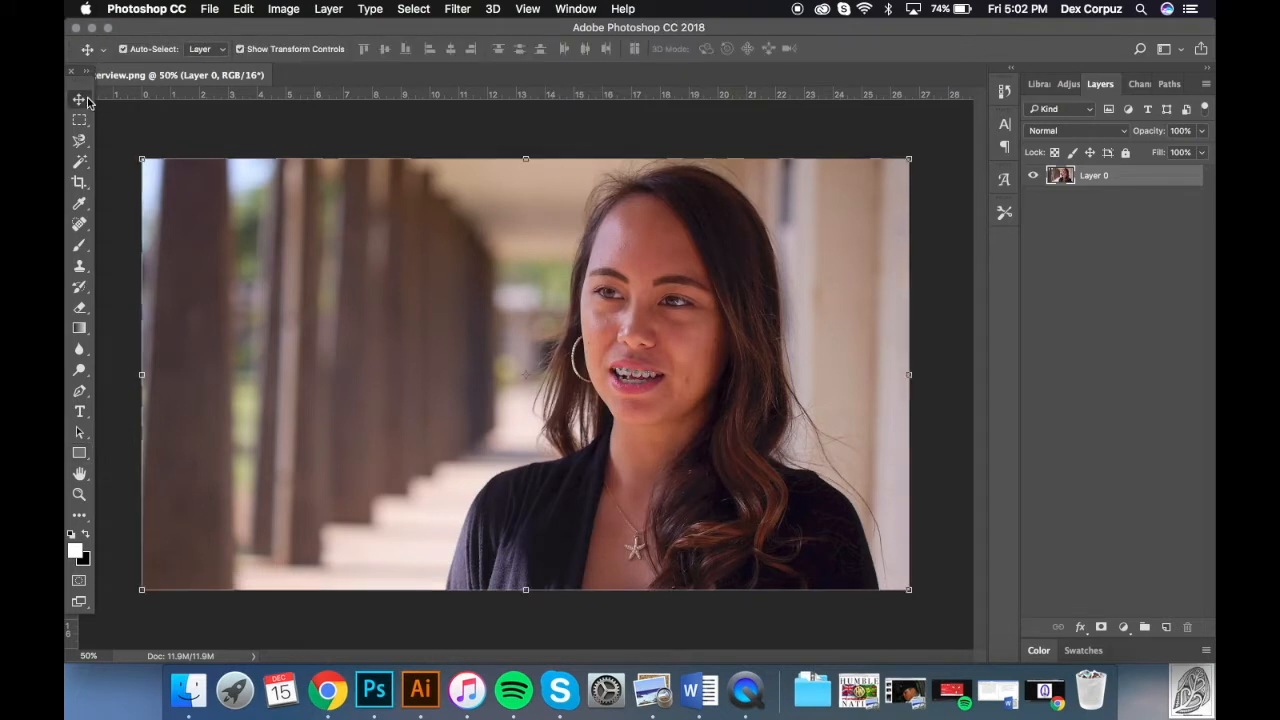
pyautogui.click(127, 131)
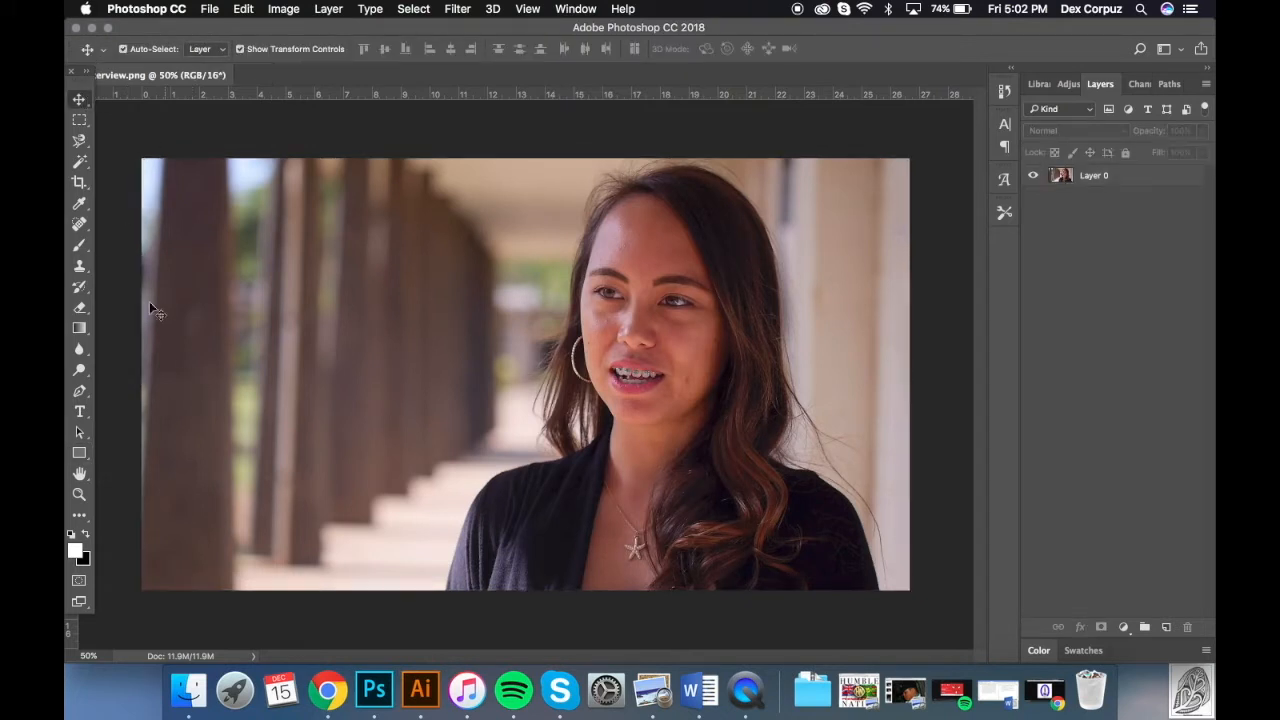
# - Examine the photo at several magnifications up to 200%, and return to the full view at 50%
pyautogui.press('super+plus')
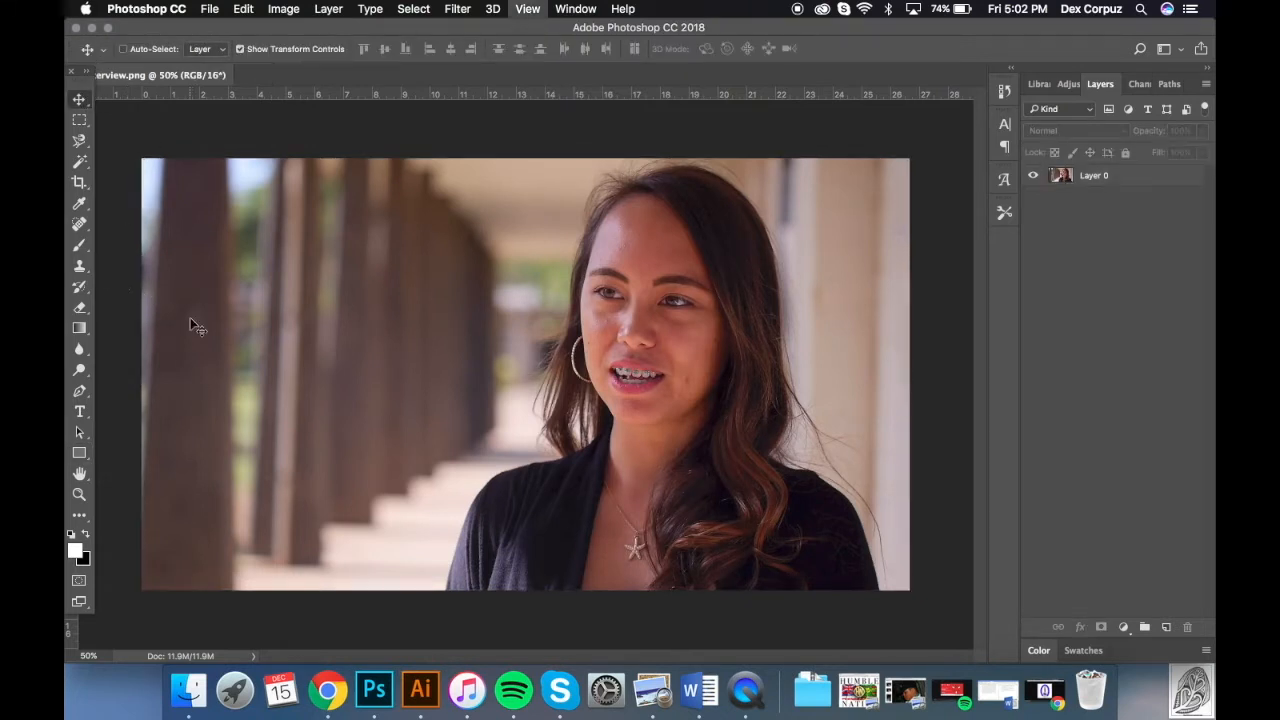
pyautogui.press('super+plus')
pyautogui.scroll(-10, 190, 317)
pyautogui.hscroll(-10, 190, 317)
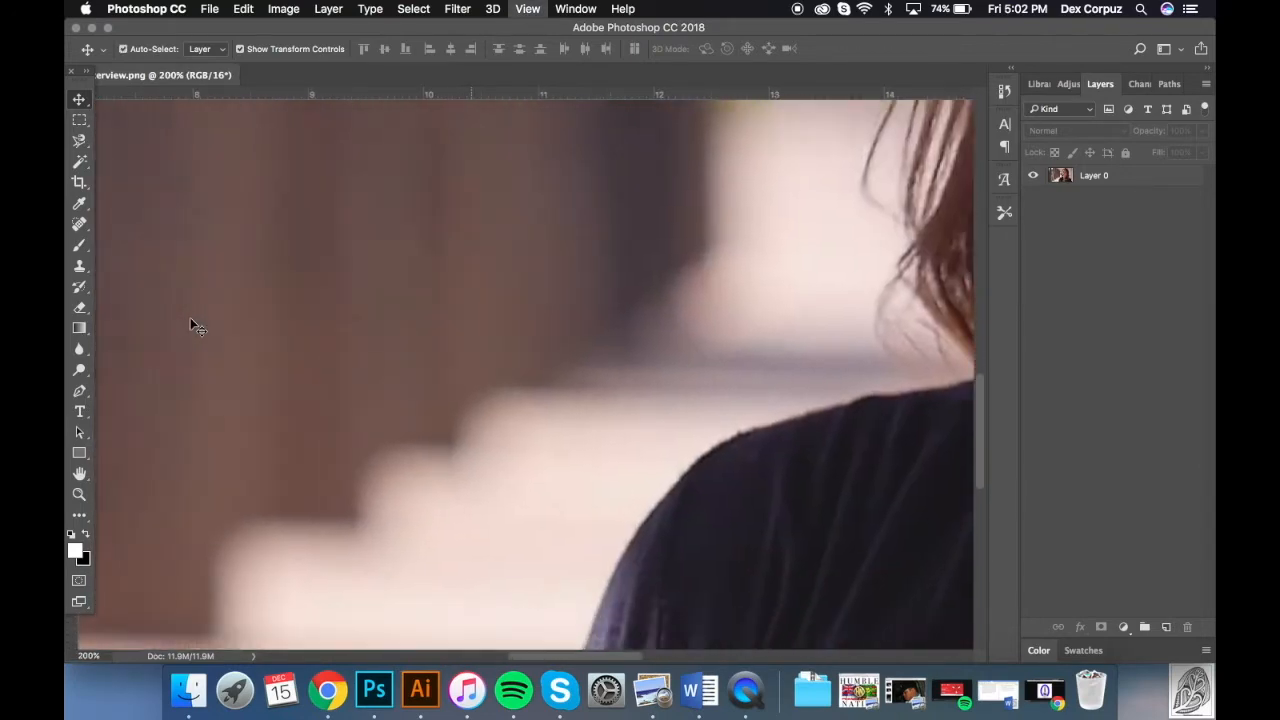
pyautogui.press('super+minus')
pyautogui.press('super+minus')
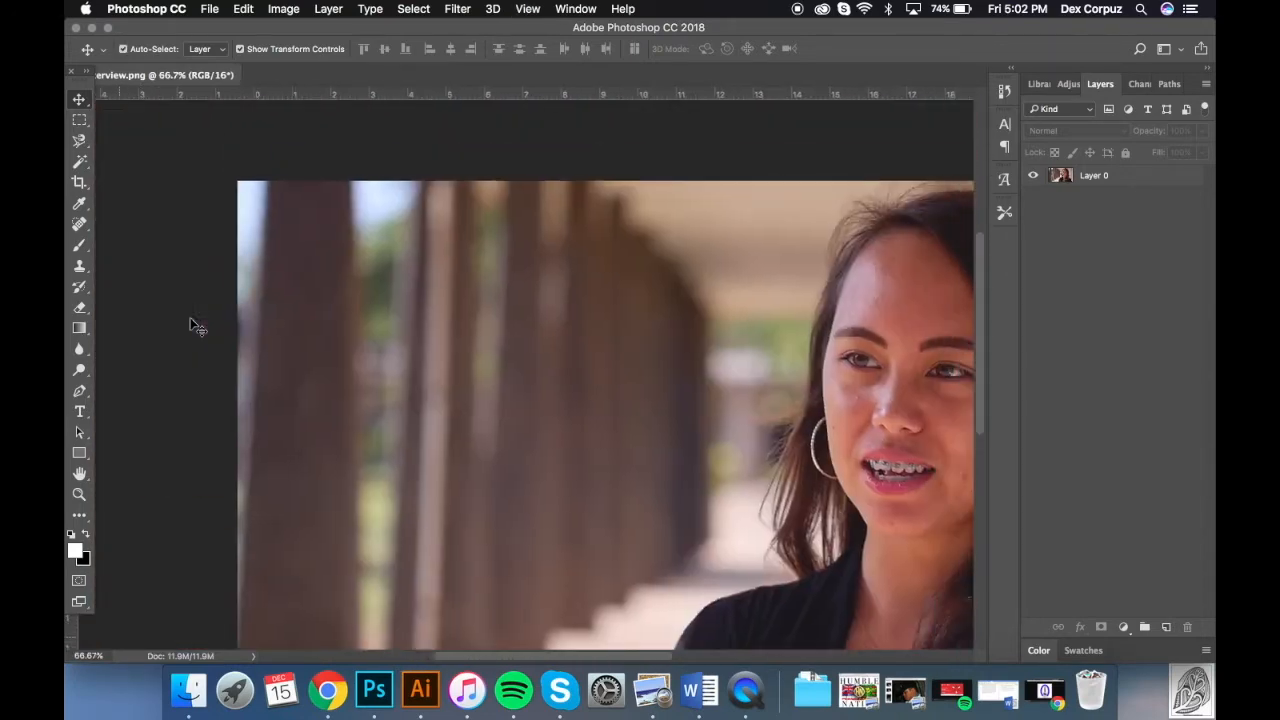
pyautogui.press('super+plus')
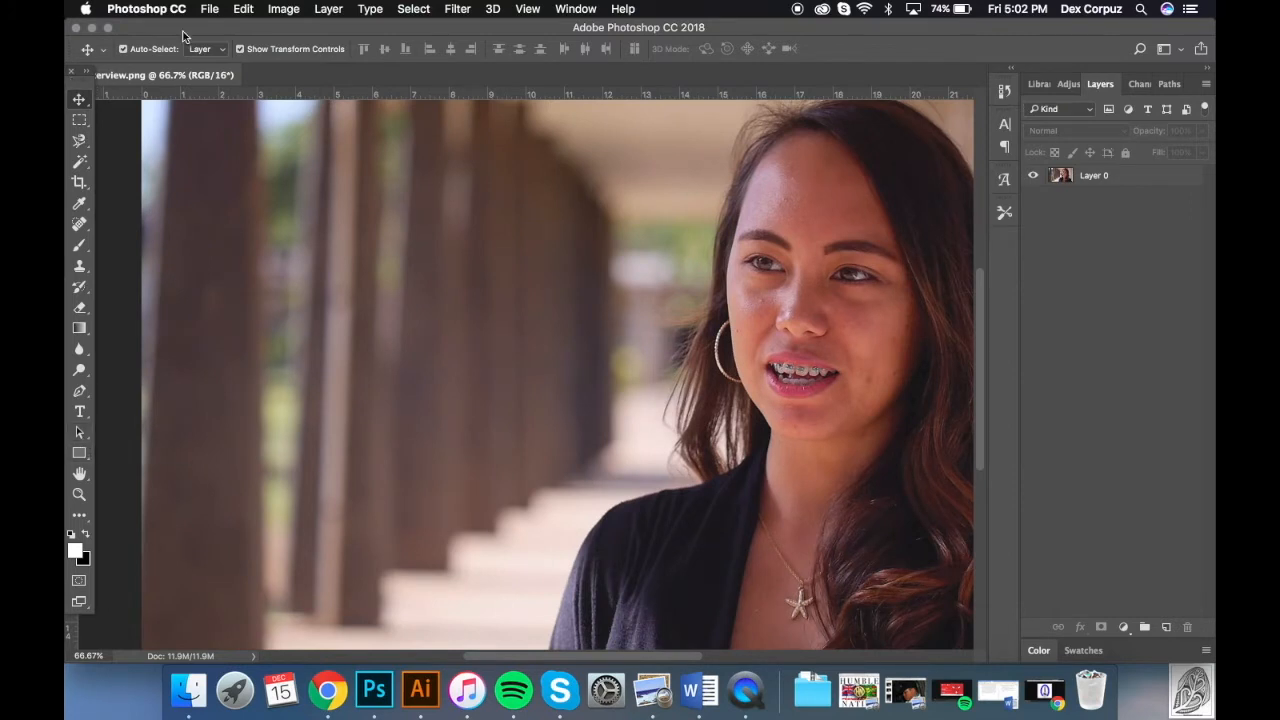
pyautogui.press('super+minus')
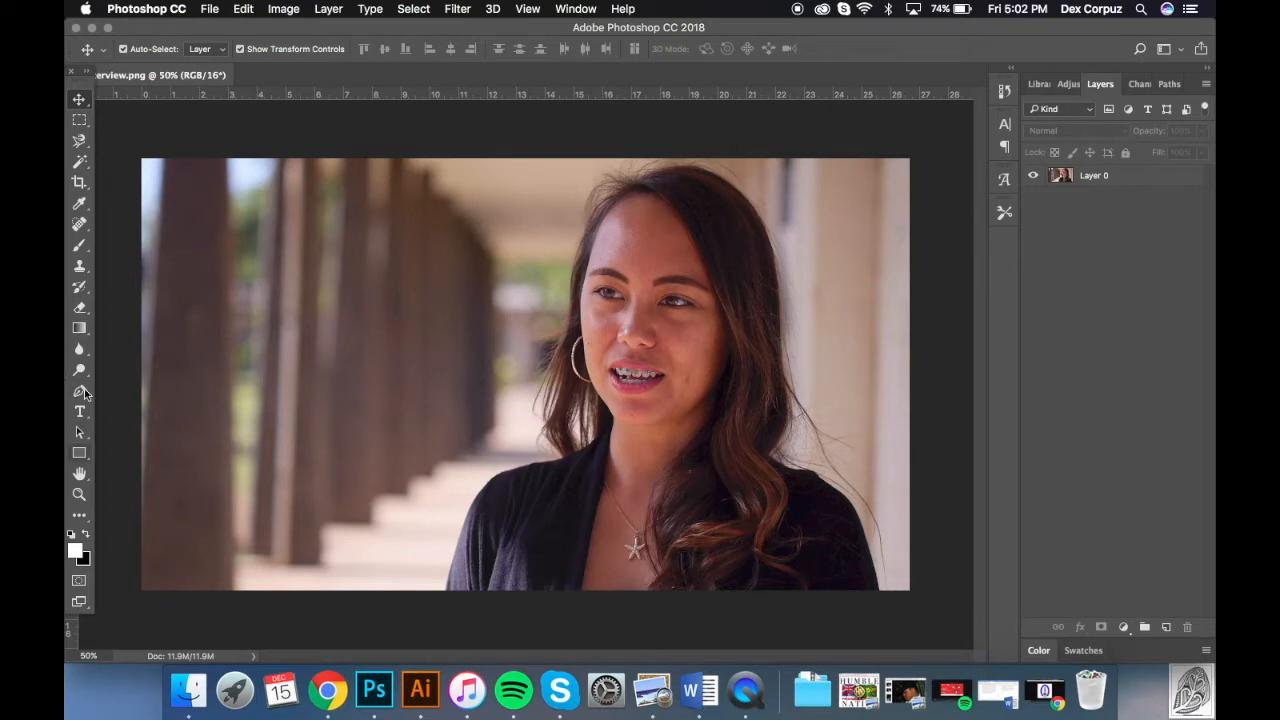
# - Draw a white rectangle about 754 × 152 px at the lower left of the photo, starting at its left edge
pyautogui.click(84, 455)
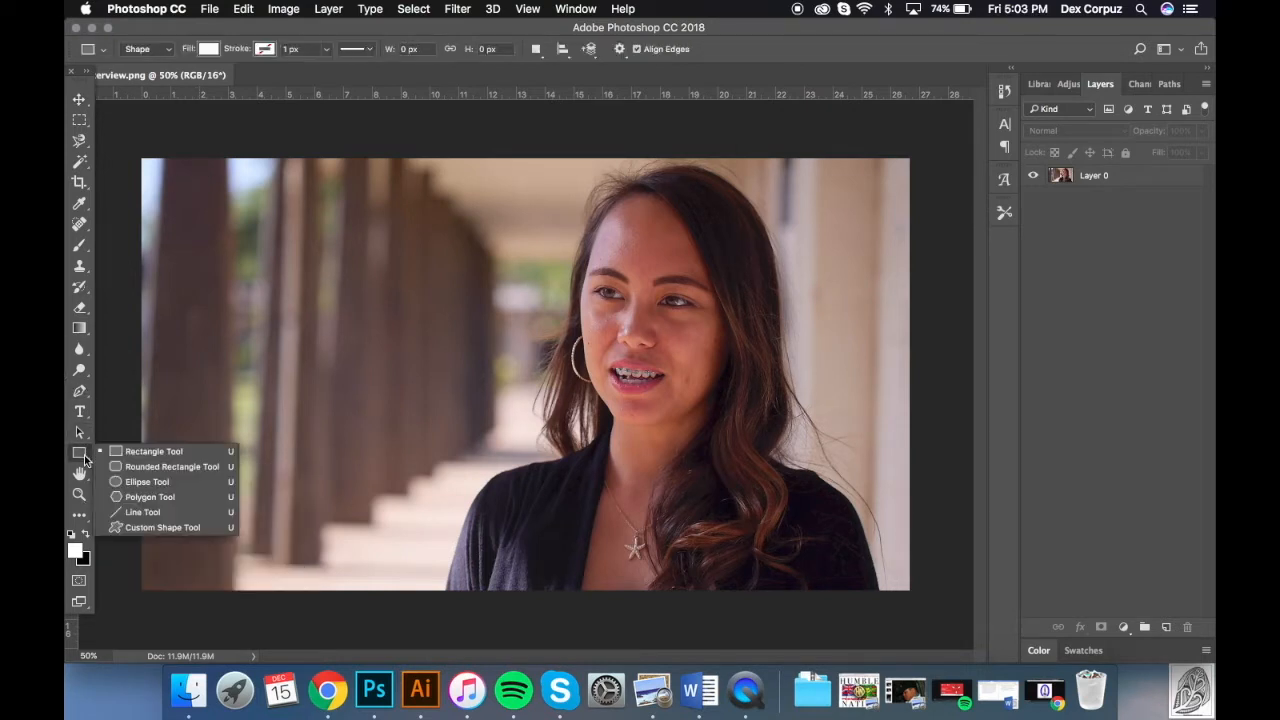
pyautogui.click(84, 455)
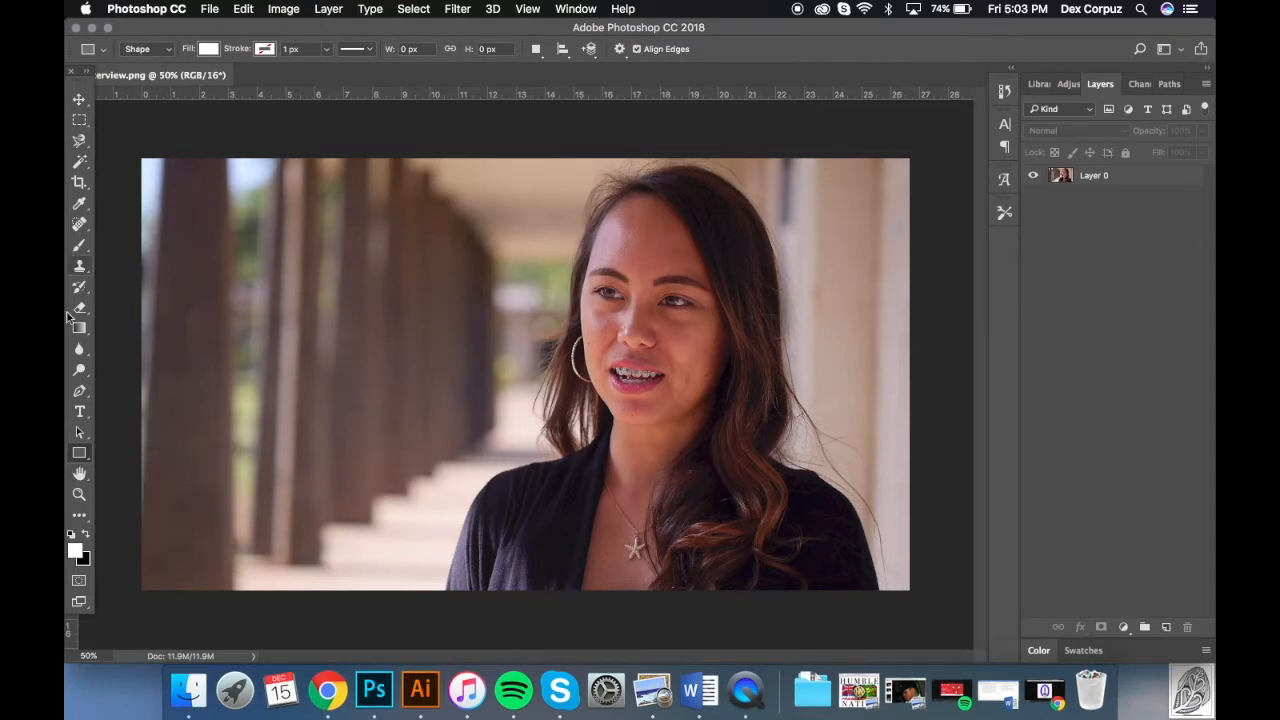
pyautogui.click(78, 455)
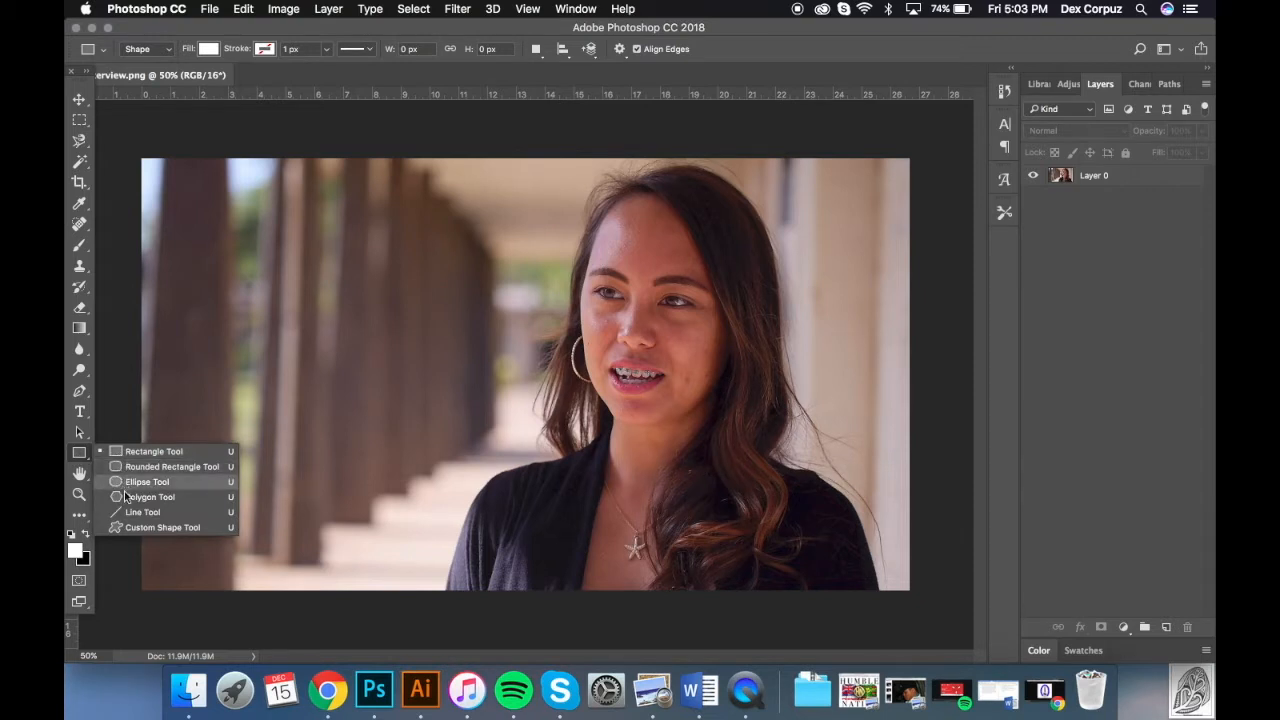
pyautogui.click(80, 392)
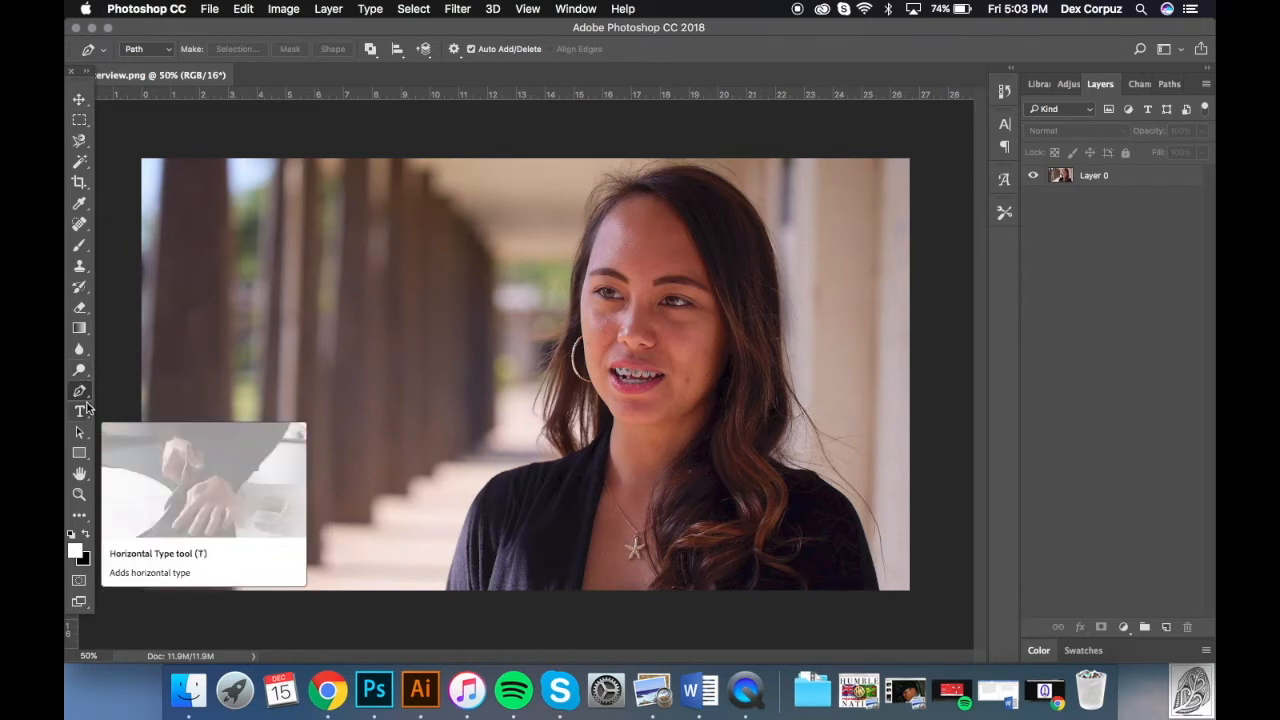
pyautogui.click(77, 455)
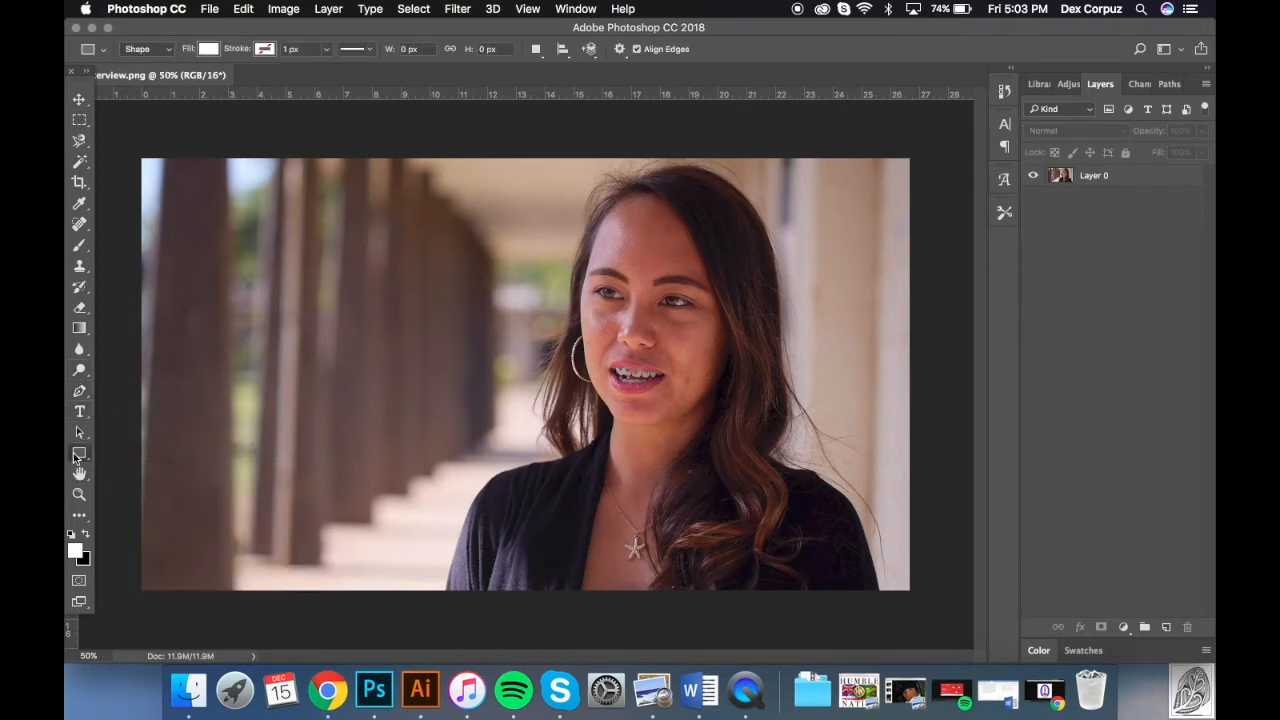
pyautogui.click(77, 455)
pyautogui.click(115, 462)
pyautogui.moveTo(141, 481); pyautogui.dragTo(442, 542)
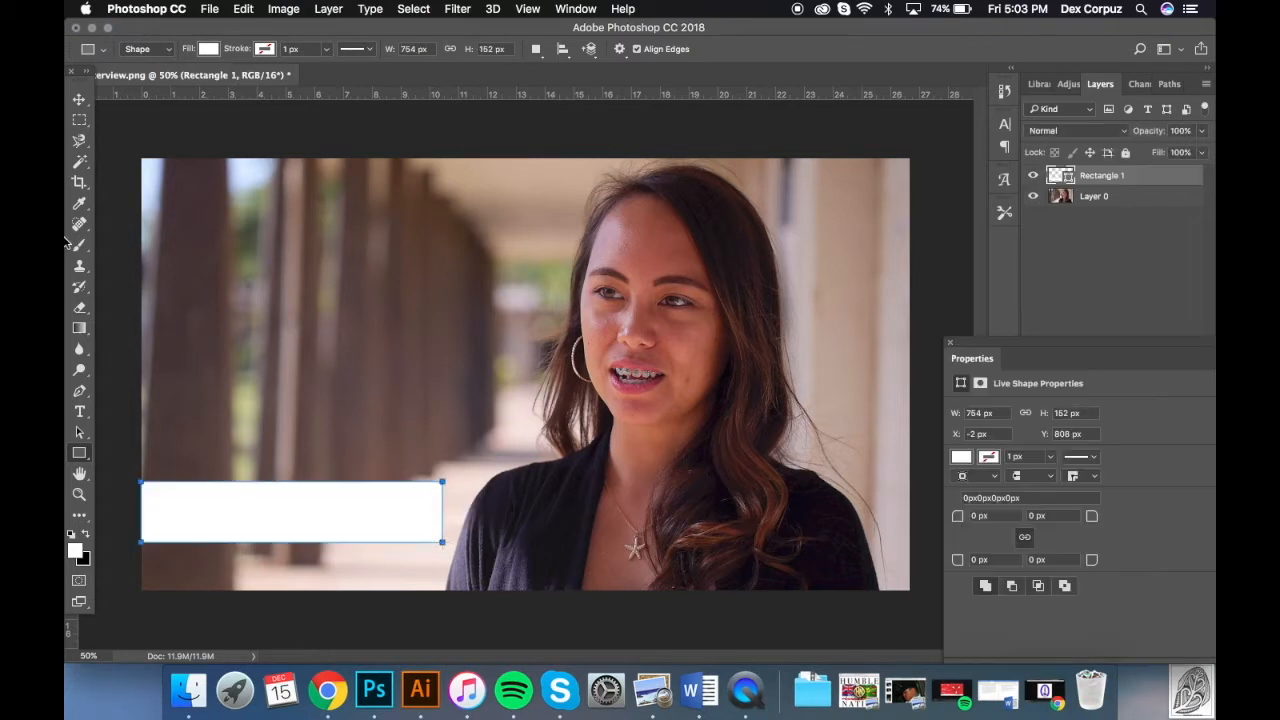
# - Draw a thin white rectangle about 736 × 9 px just beneath the large white bar, and deselect it
pyautogui.click(80, 100)
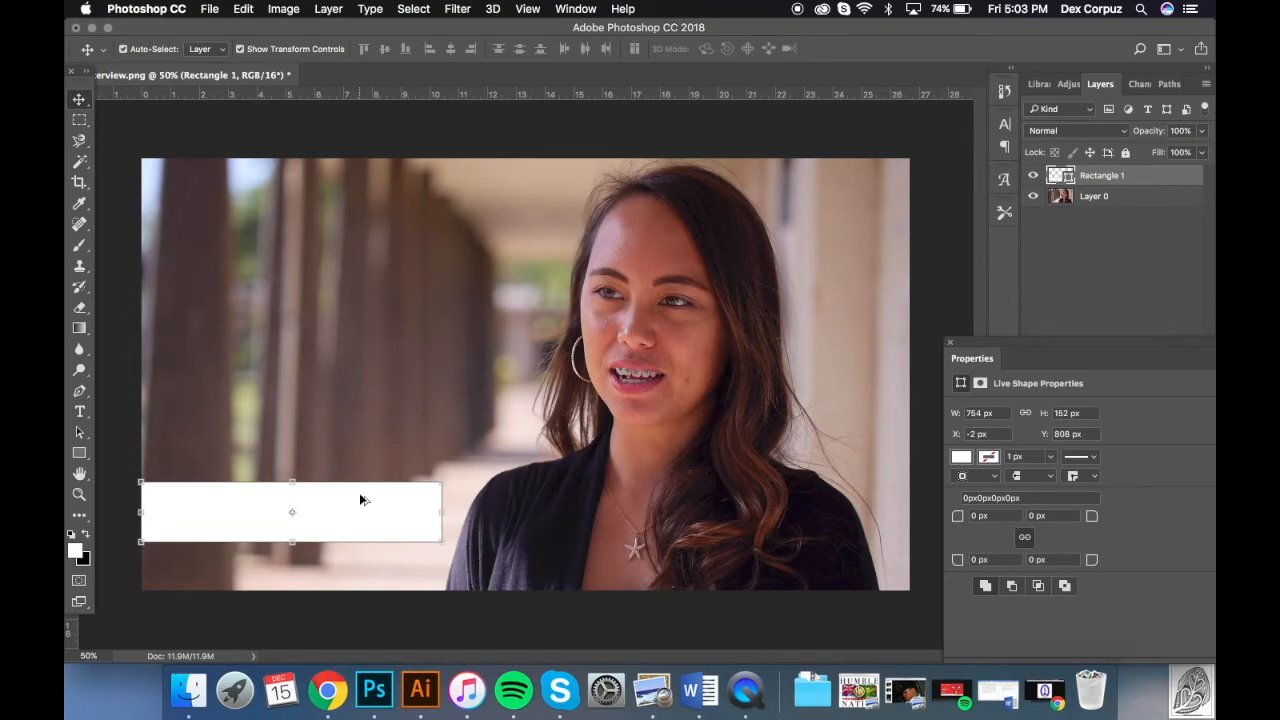
pyautogui.moveTo(362, 500); pyautogui.dragTo(397, 367)
pyautogui.click(80, 453)
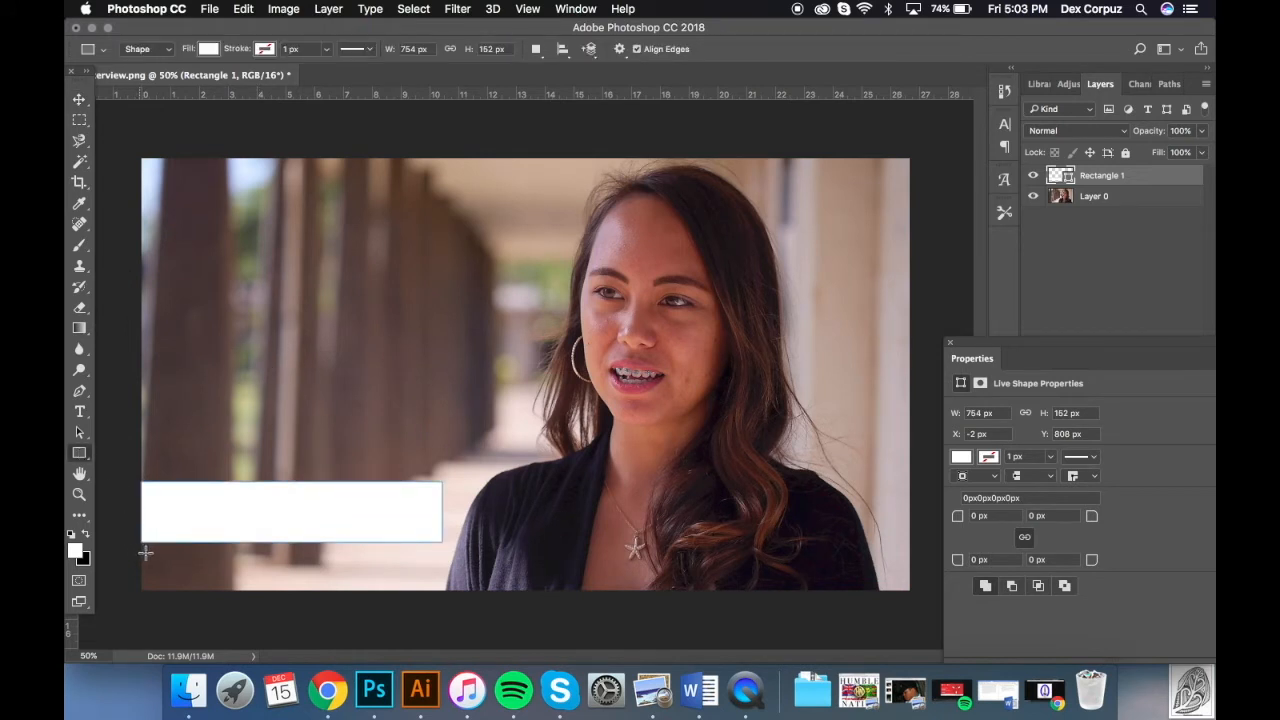
pyautogui.moveTo(145, 551); pyautogui.dragTo(433, 553)
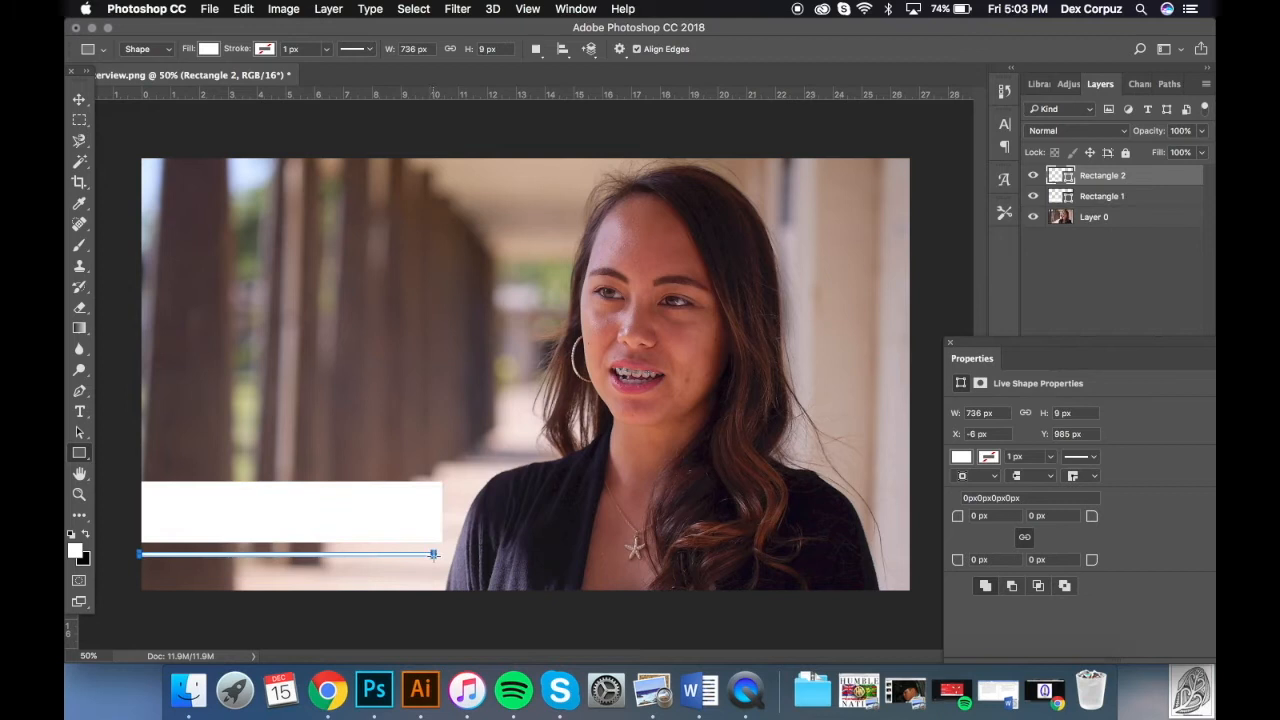
pyautogui.click(79, 99)
pyautogui.click(145, 152)
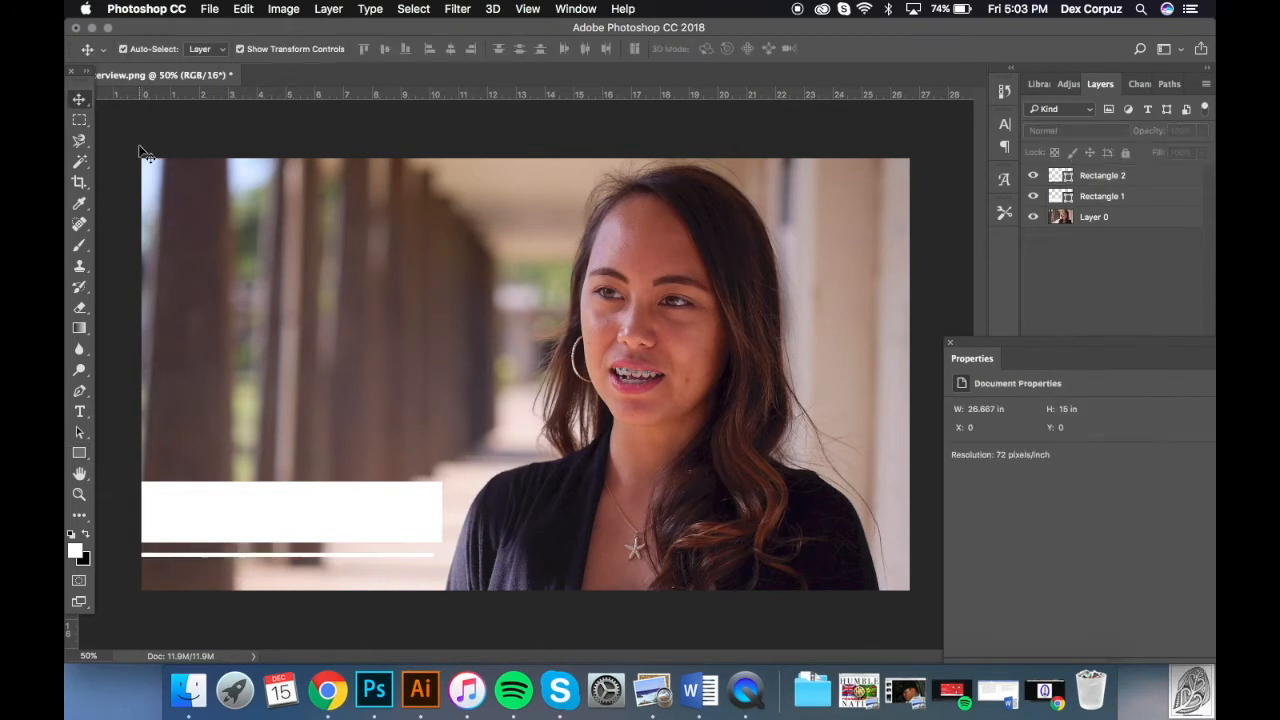
# - Examine the two white bars over the photo at 66.7% magnification, checking the large bar's extent, and leave nothing selected
pyautogui.scroll(1, 145, 152)
pyautogui.scroll(-3, 206, 157)
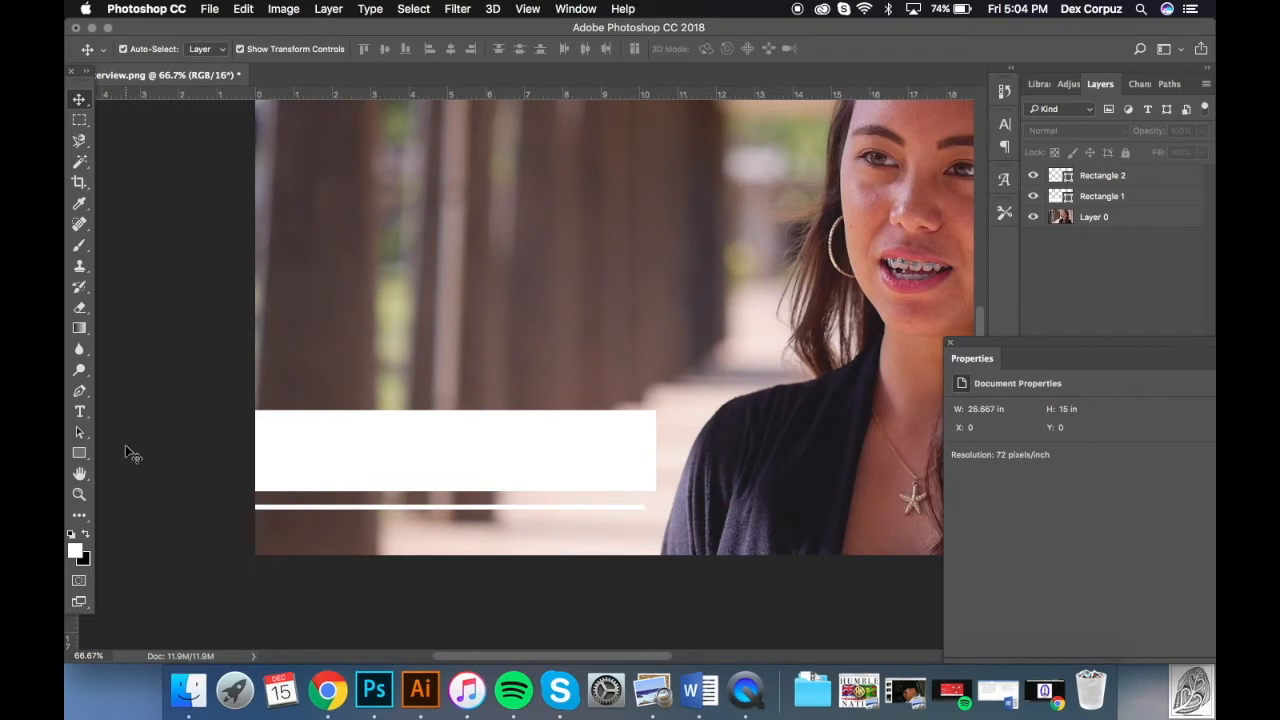
pyautogui.click(358, 481)
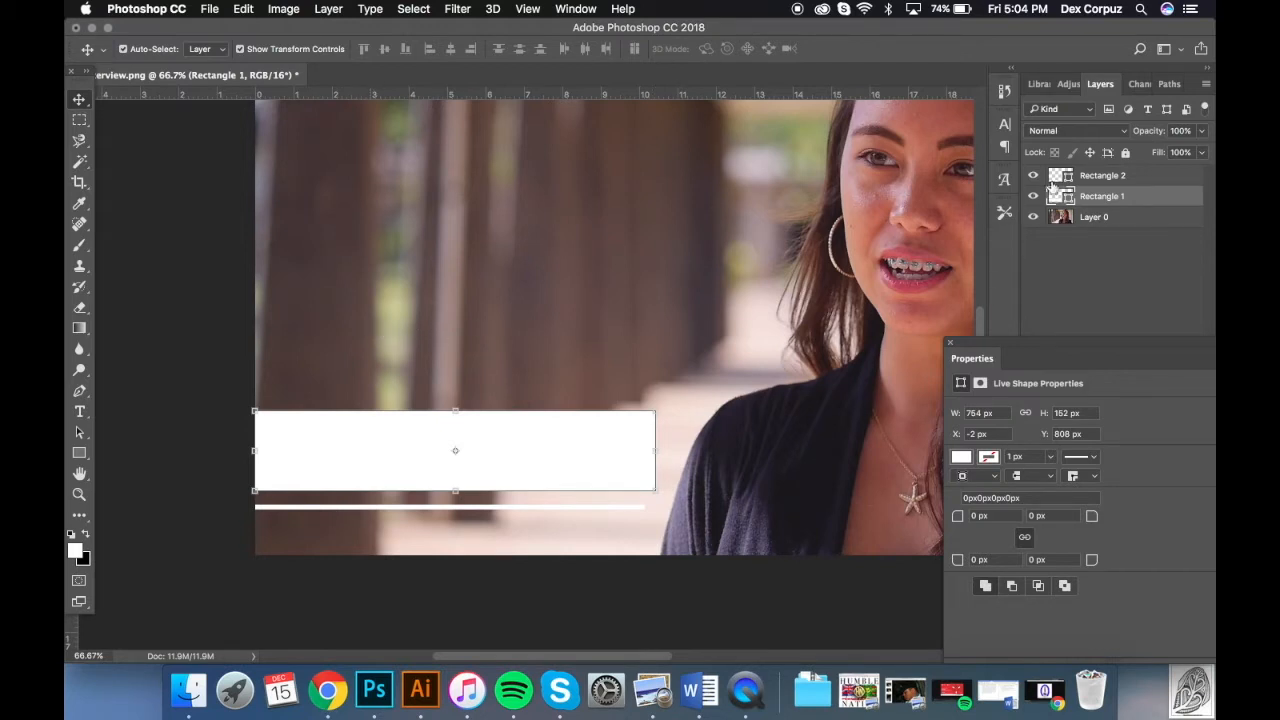
pyautogui.hscroll(5, 874, 259)
pyautogui.scroll(3, 874, 259)
pyautogui.hscroll(-2, 874, 259)
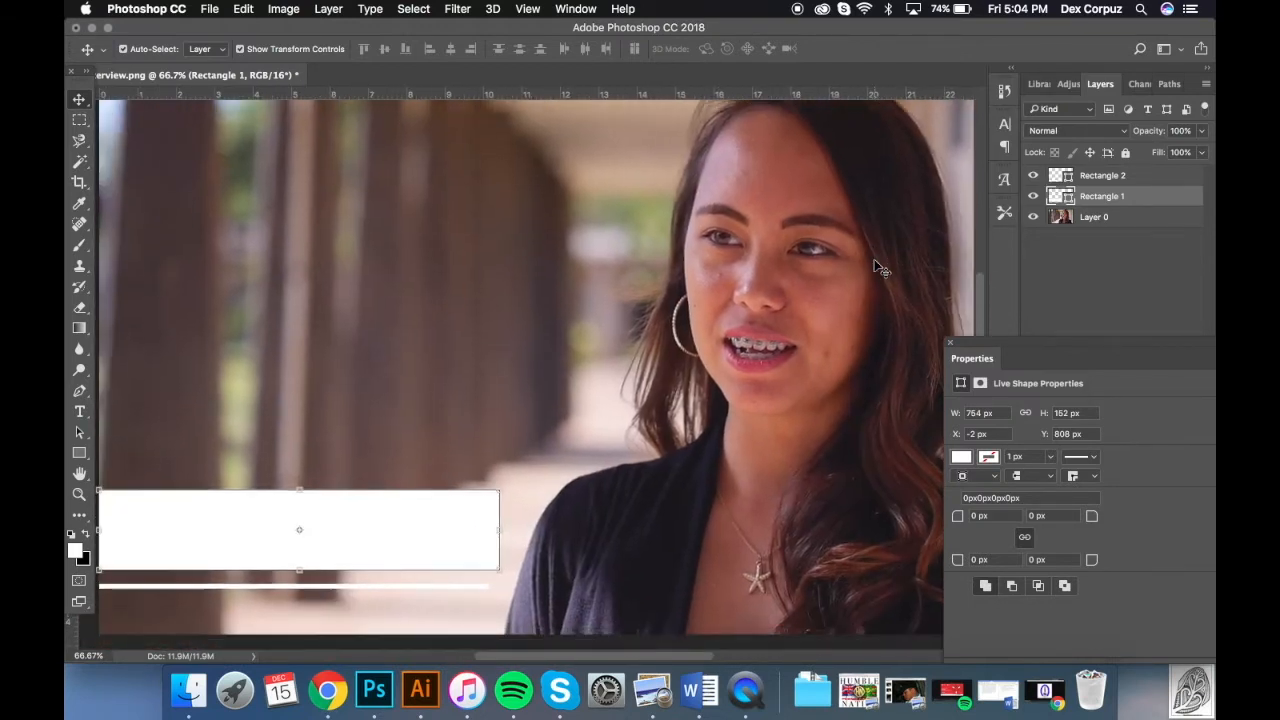
pyautogui.hscroll(-3, 465, 436)
pyautogui.scroll(-2, 465, 436)
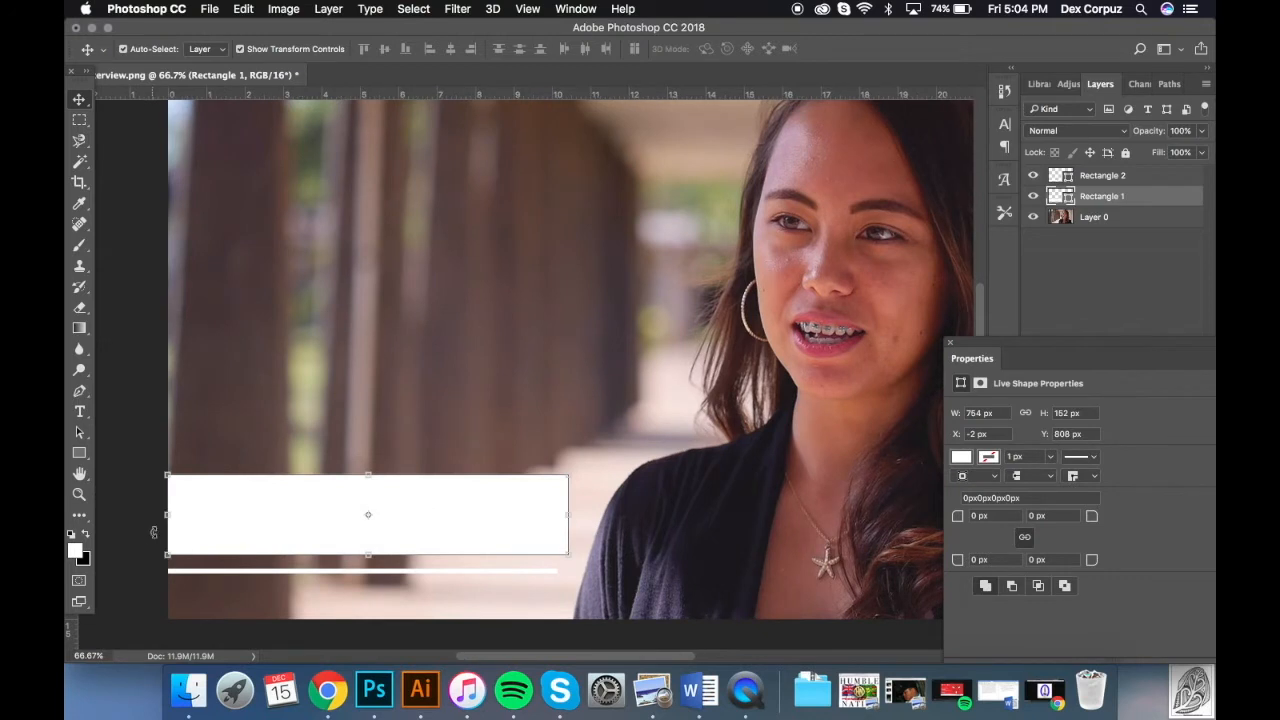
pyautogui.click(124, 520)
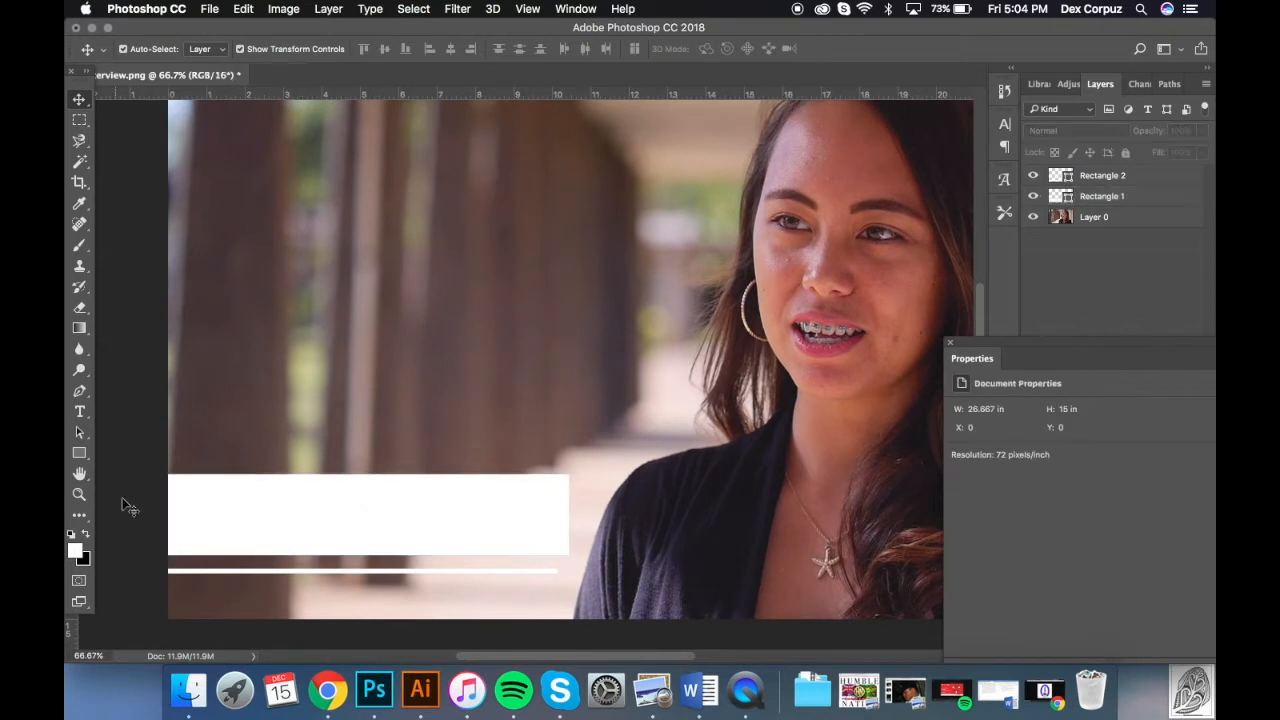
# - Add a Gradient Overlay layer style to the large white bar, Rectangle 1, and show its gradient settings
pyautogui.click(1150, 203)
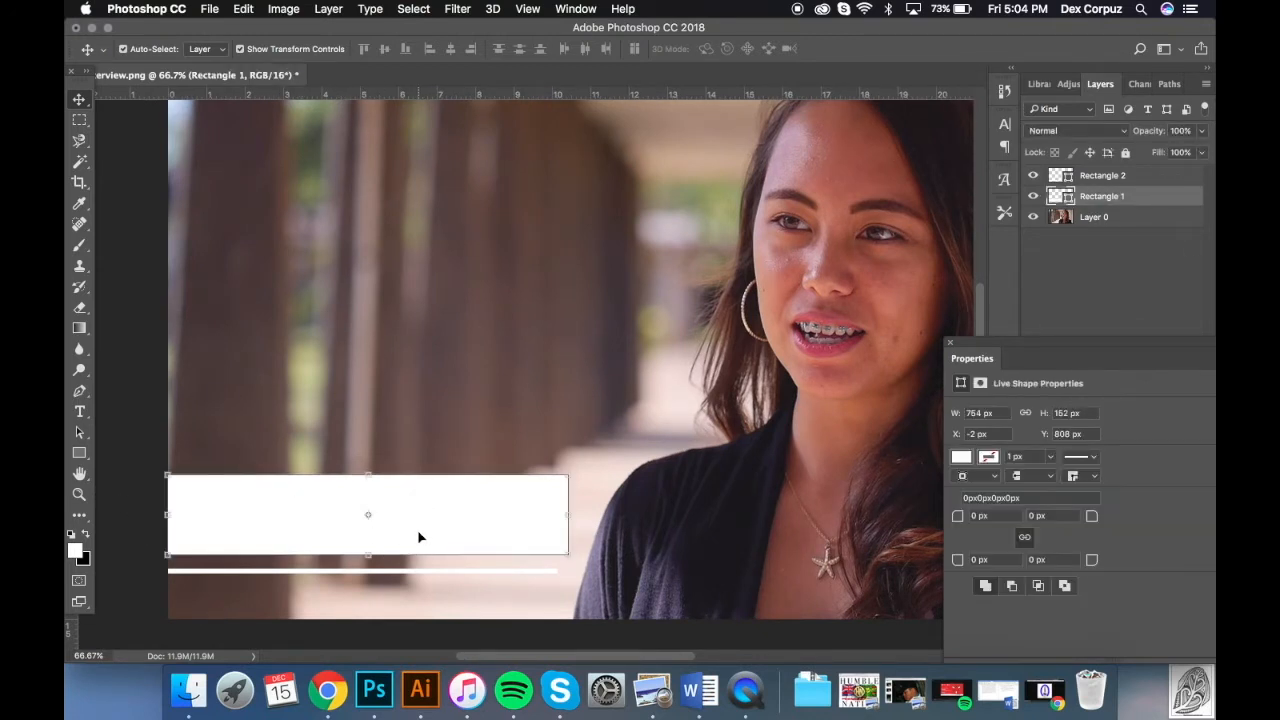
pyautogui.click(1137, 178)
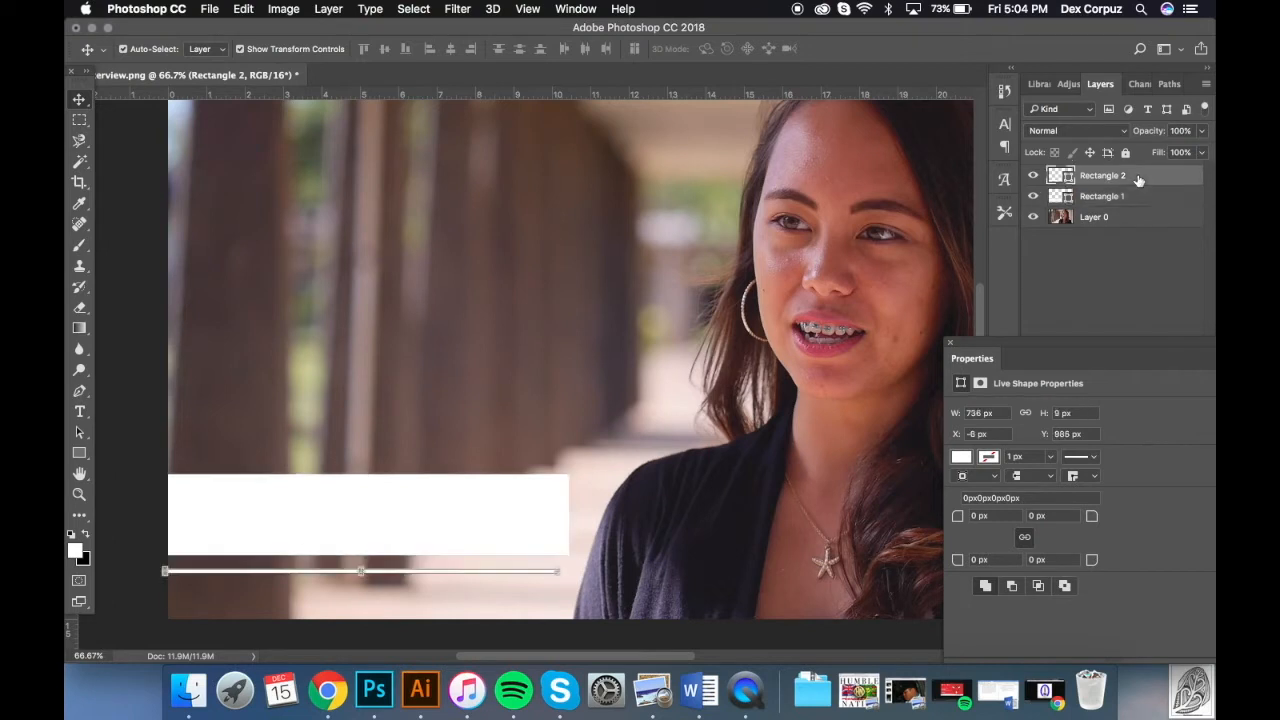
pyautogui.click(1168, 200)
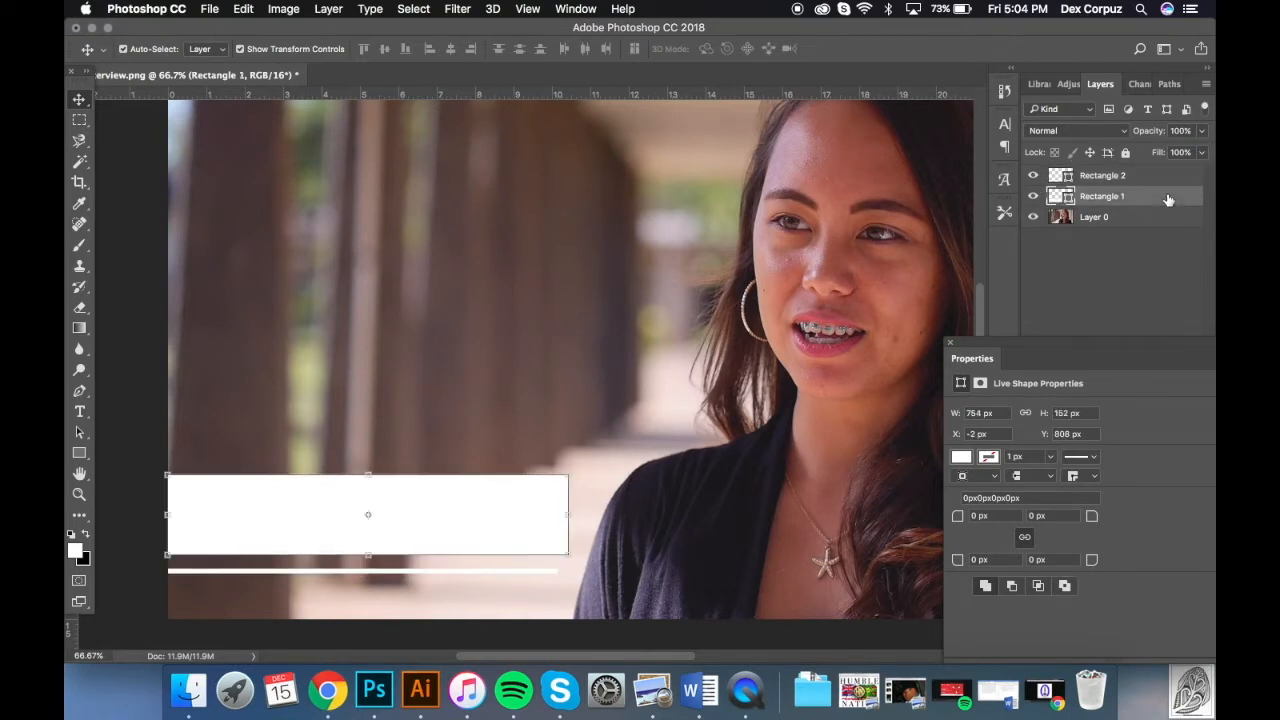
pyautogui.doubleClick(1168, 200)
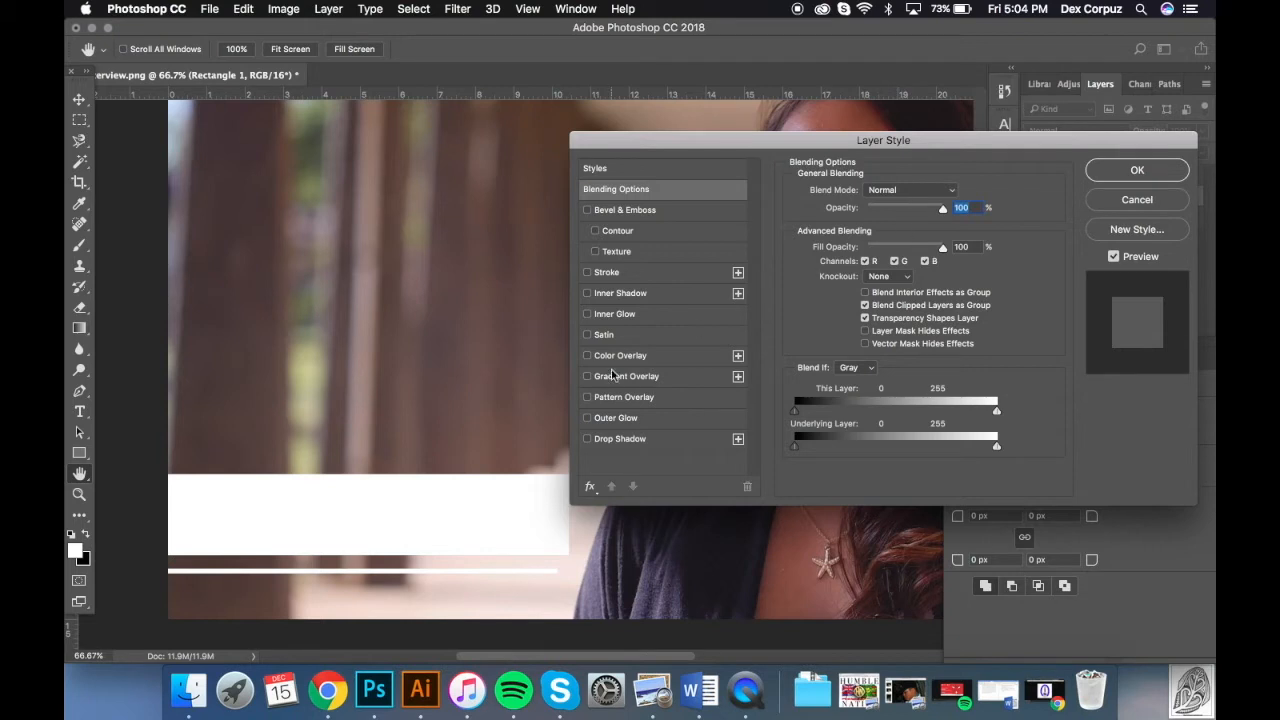
pyautogui.click(587, 377)
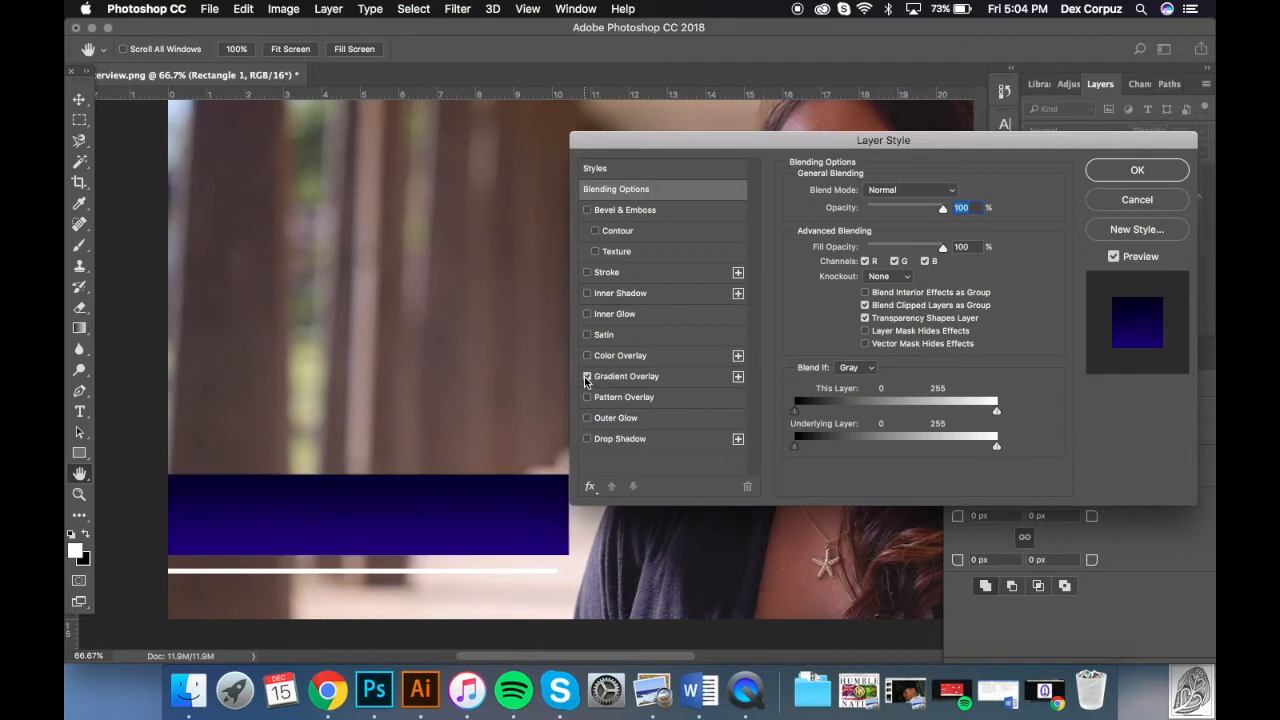
pyautogui.click(698, 375)
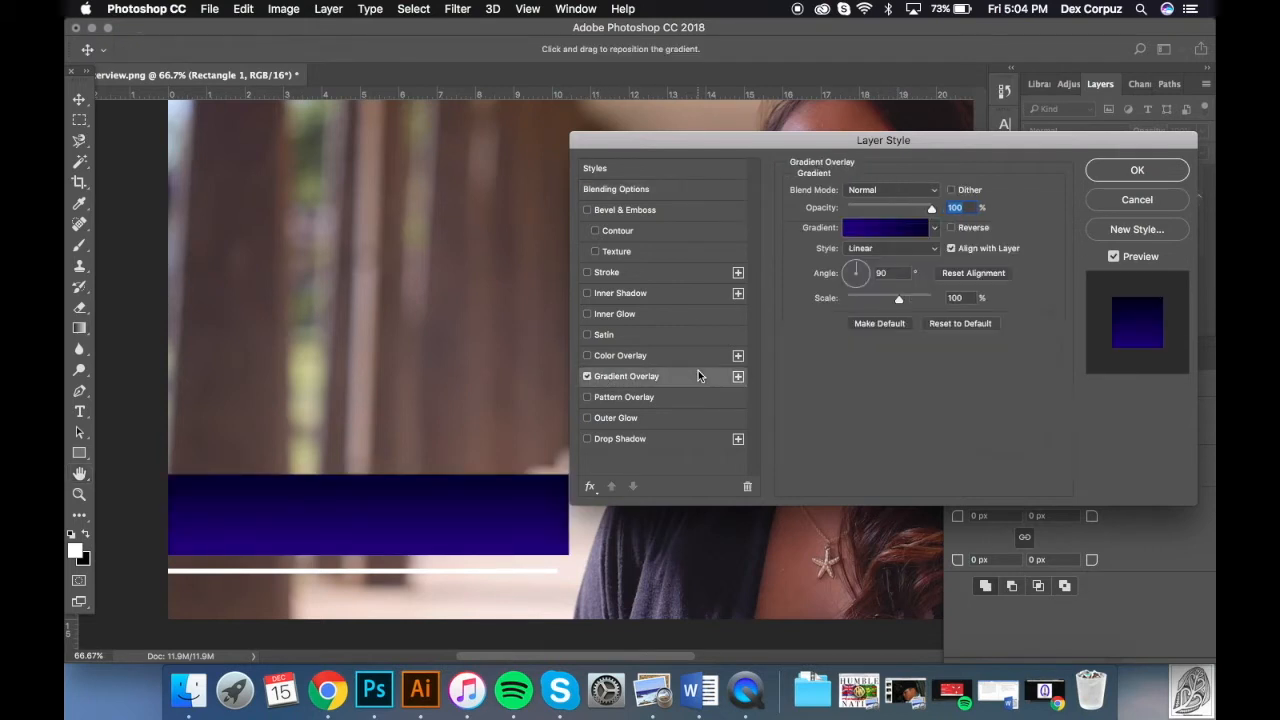
# - Edit the overlay's gradient, try presets such as Violet, Orange and Chrome, and choose the Red, Green preset
pyautogui.click(934, 229)
pyautogui.click(933, 232)
pyautogui.click(914, 228)
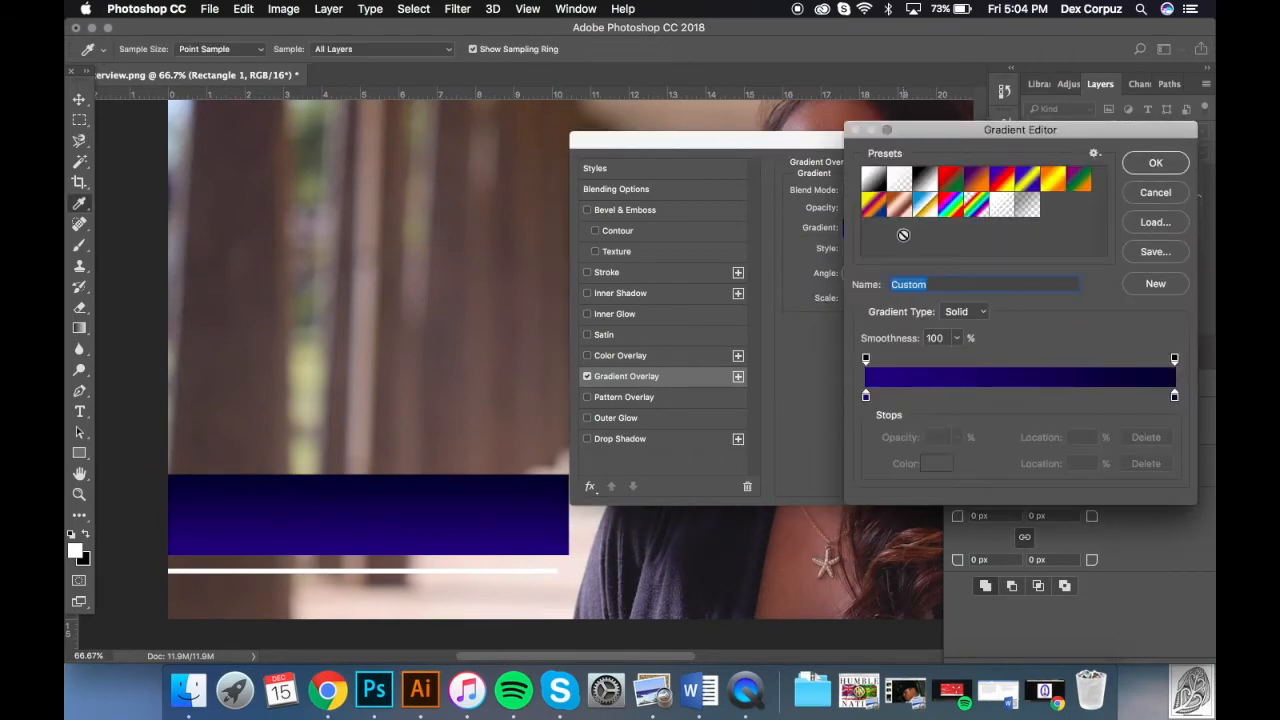
pyautogui.moveTo(929, 131); pyautogui.dragTo(830, 318)
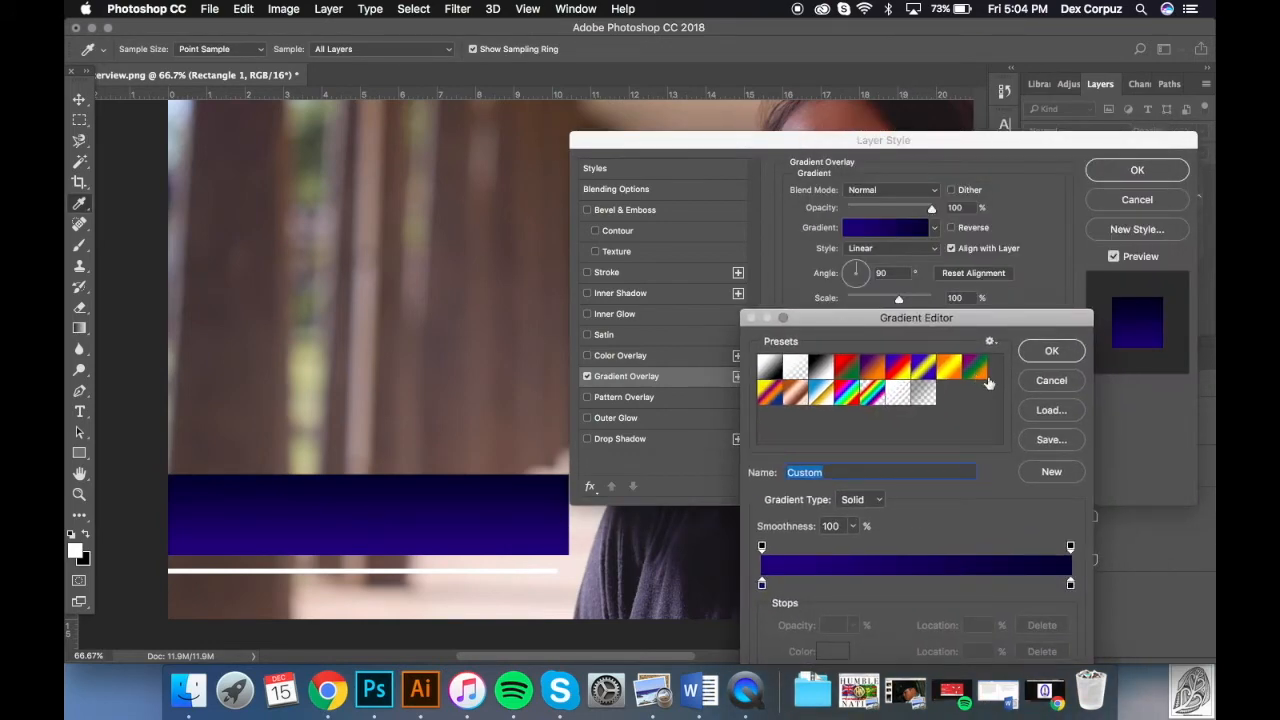
pyautogui.moveTo(957, 322); pyautogui.dragTo(986, 119)
pyautogui.click(873, 165)
pyautogui.click(946, 170)
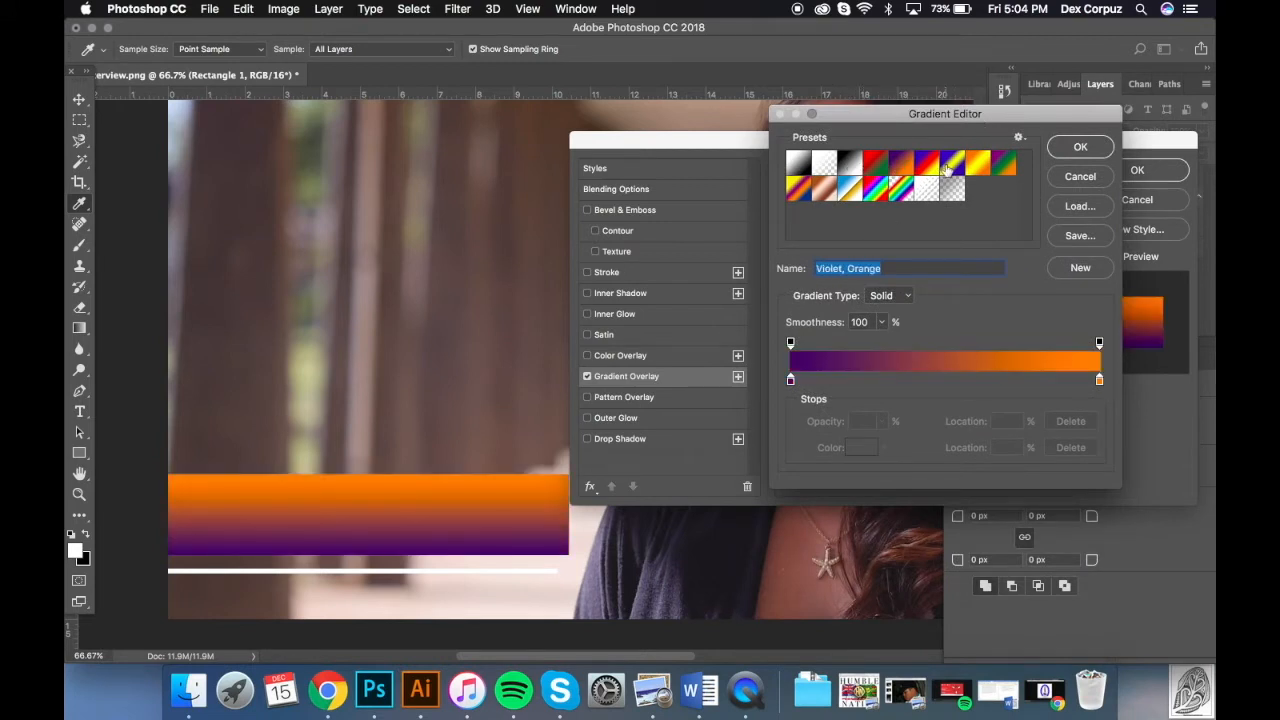
pyautogui.click(999, 168)
pyautogui.click(823, 161)
pyautogui.click(810, 195)
pyautogui.click(850, 188)
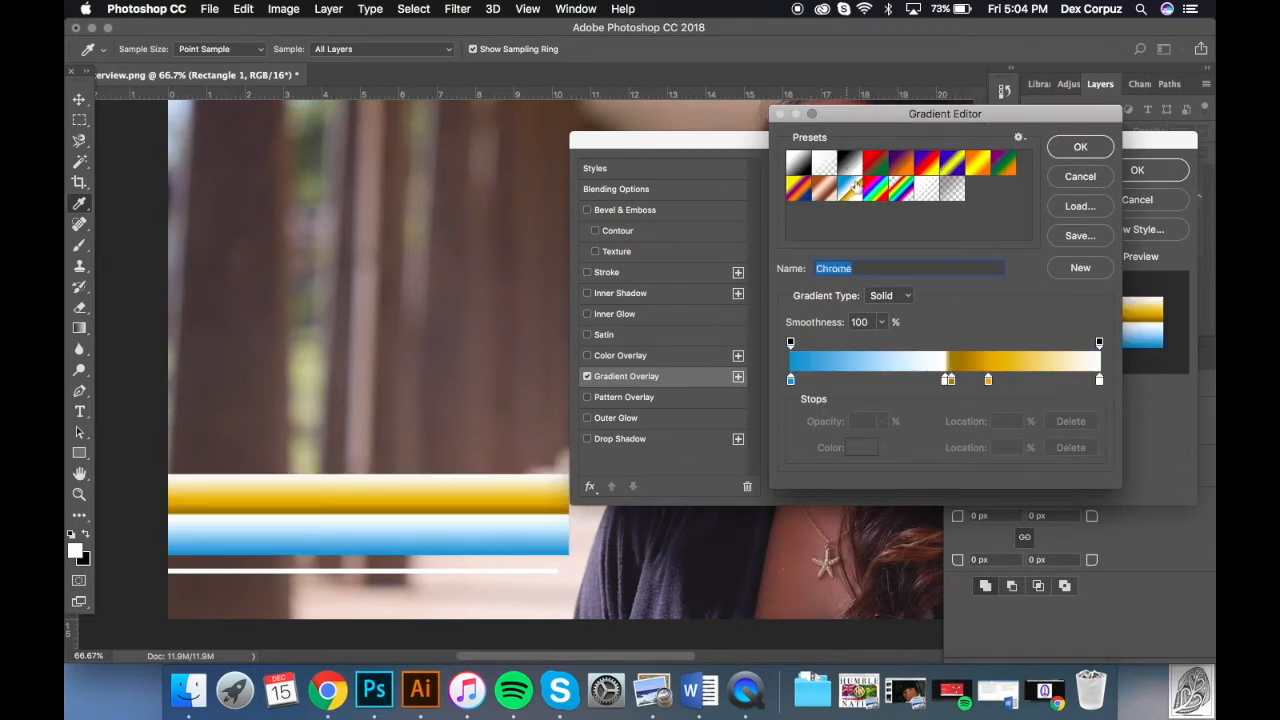
pyautogui.click(850, 163)
pyautogui.click(870, 162)
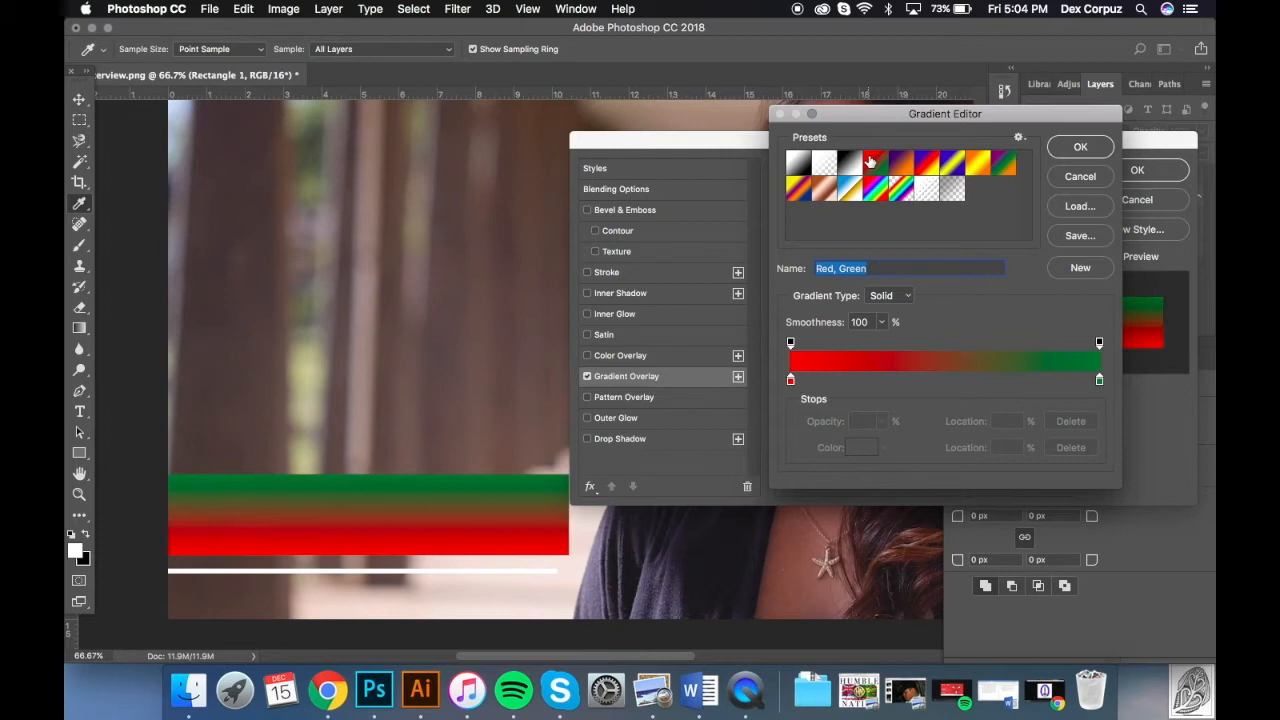
# - Change the gradient's red start stop to dark purple #220a6f
pyautogui.doubleClick(791, 380)
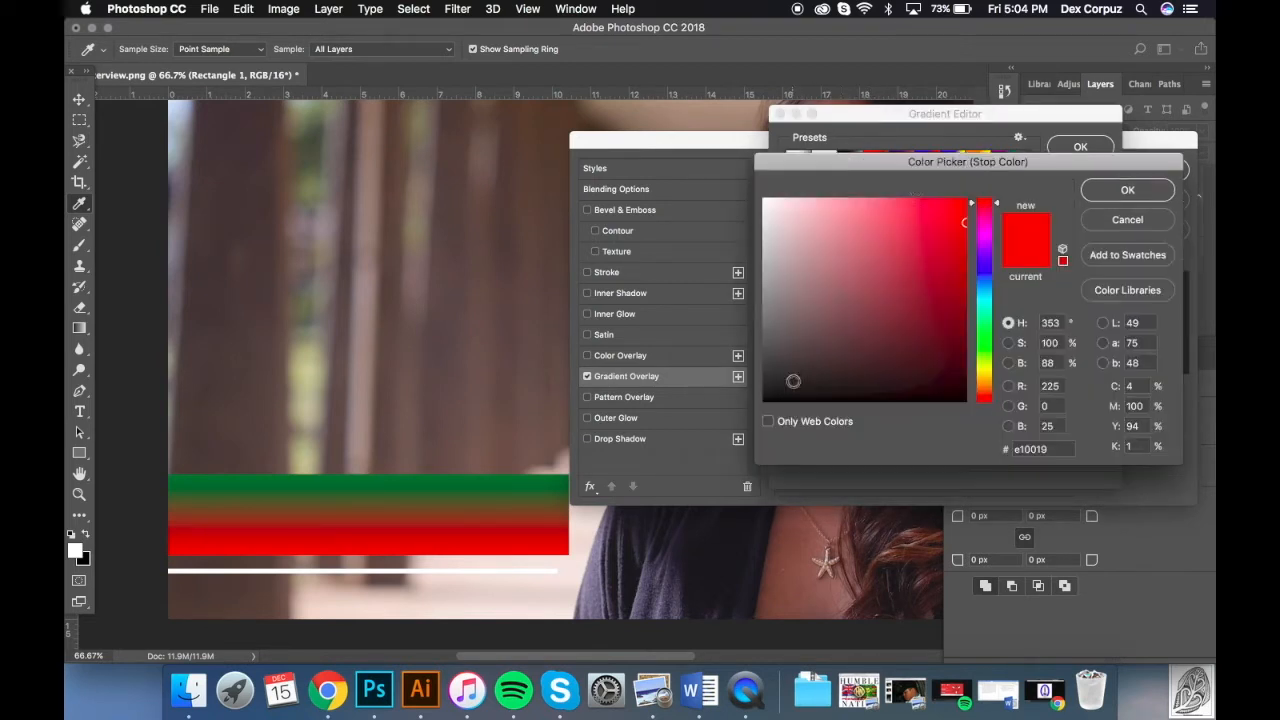
pyautogui.click(983, 262)
pyautogui.moveTo(948, 270); pyautogui.dragTo(948, 313)
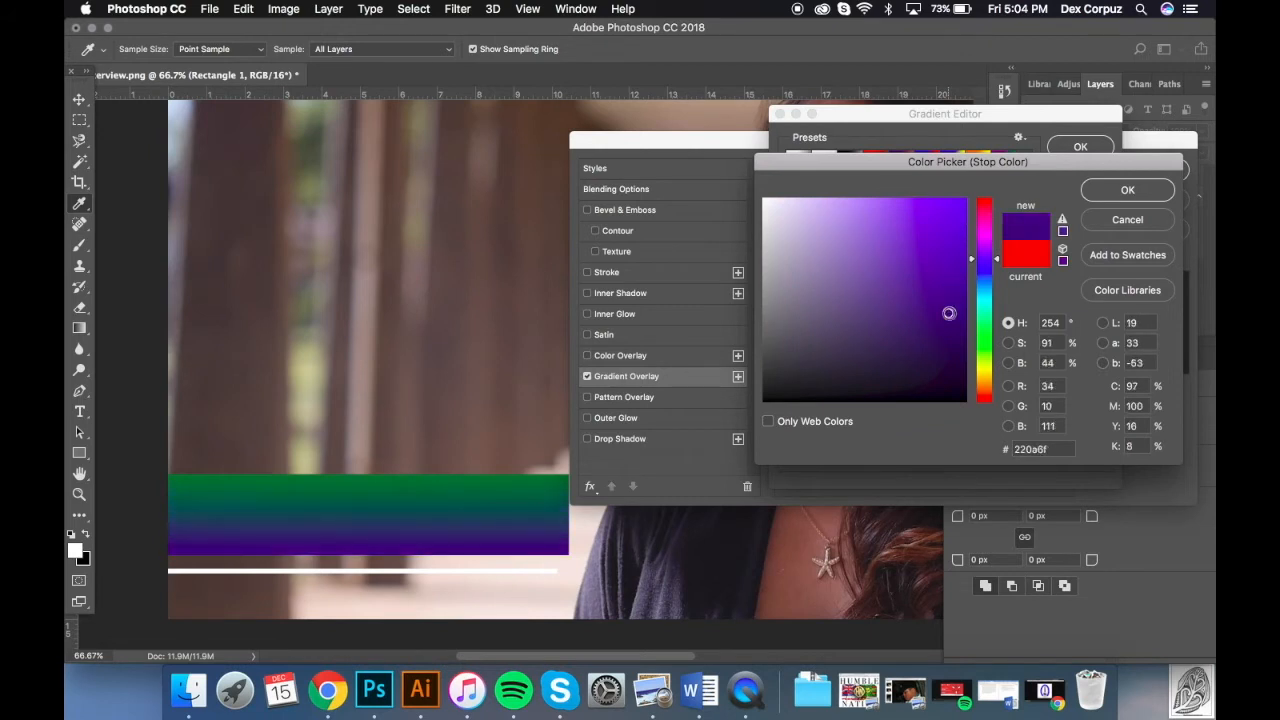
pyautogui.click(1127, 189)
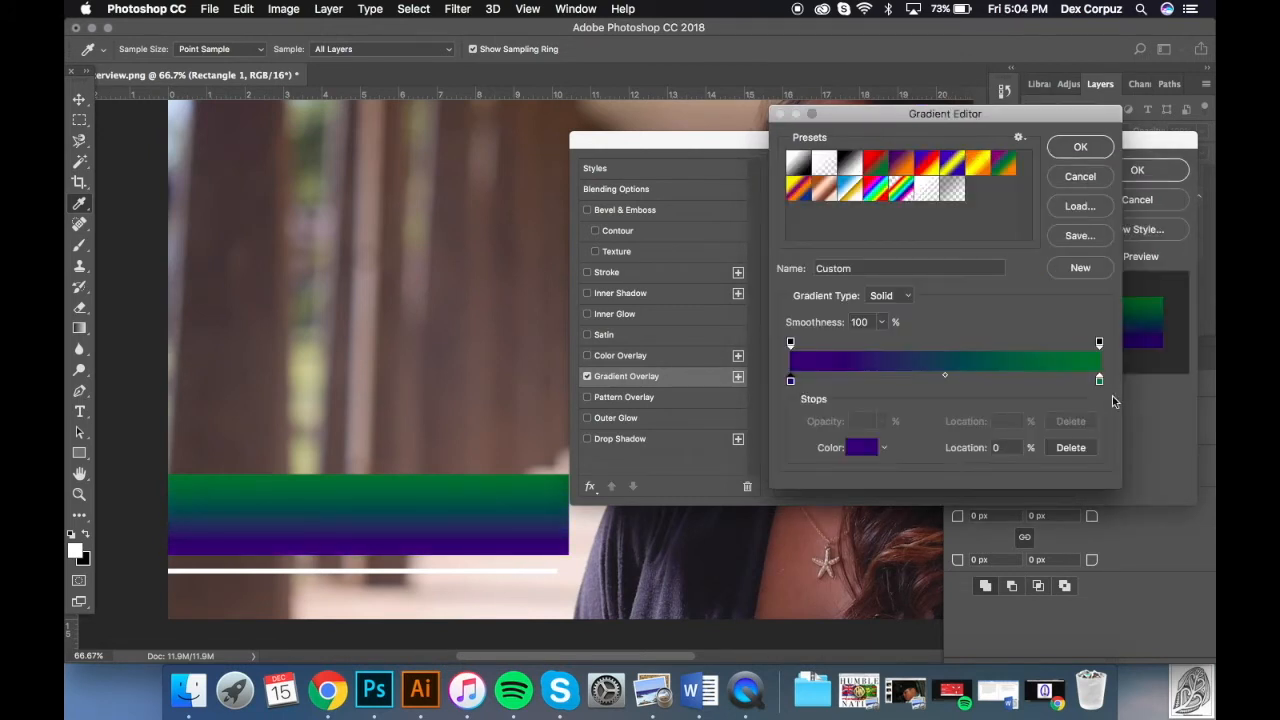
# - Change the gradient's green end stop to a rich blue, #0a18a4
pyautogui.doubleClick(1100, 381)
pyautogui.click(985, 271)
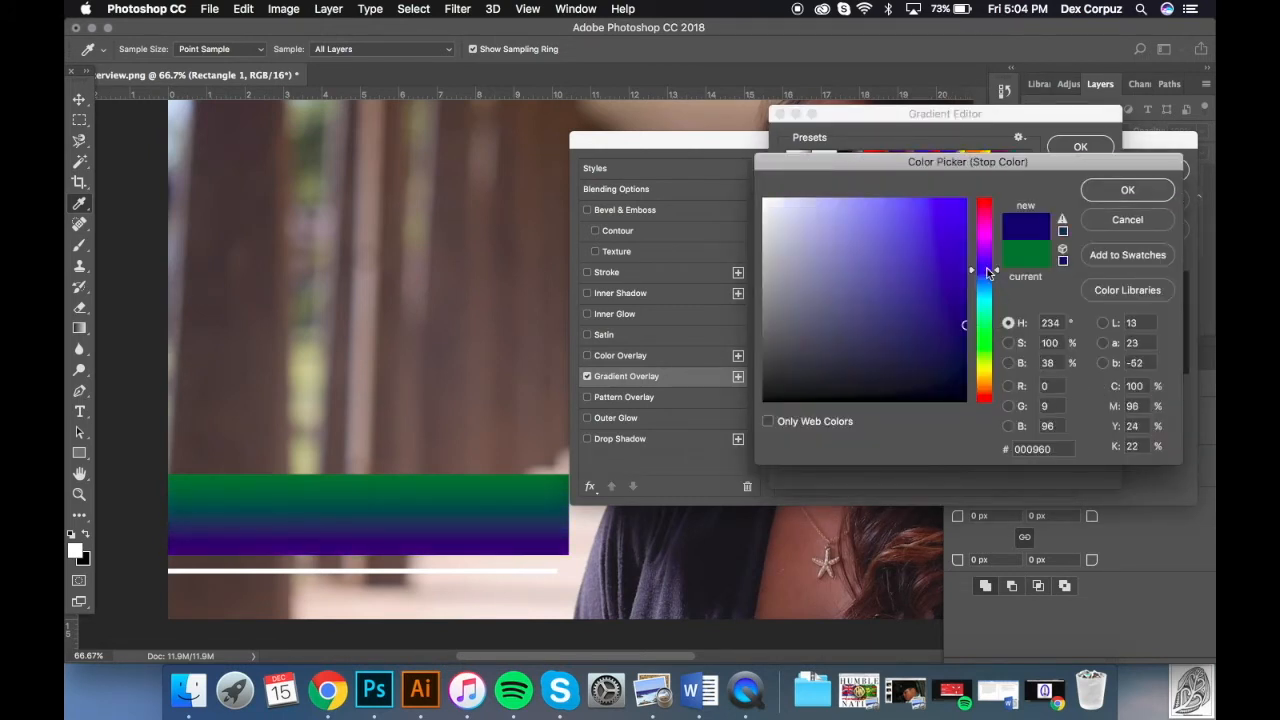
pyautogui.click(961, 266)
pyautogui.moveTo(961, 266)
pyautogui.mouseDown()
pyautogui.moveTo(920, 234)
pyautogui.moveTo(923, 266)
pyautogui.moveTo(945, 266)
pyautogui.mouseUp()
pyautogui.click(1127, 189)
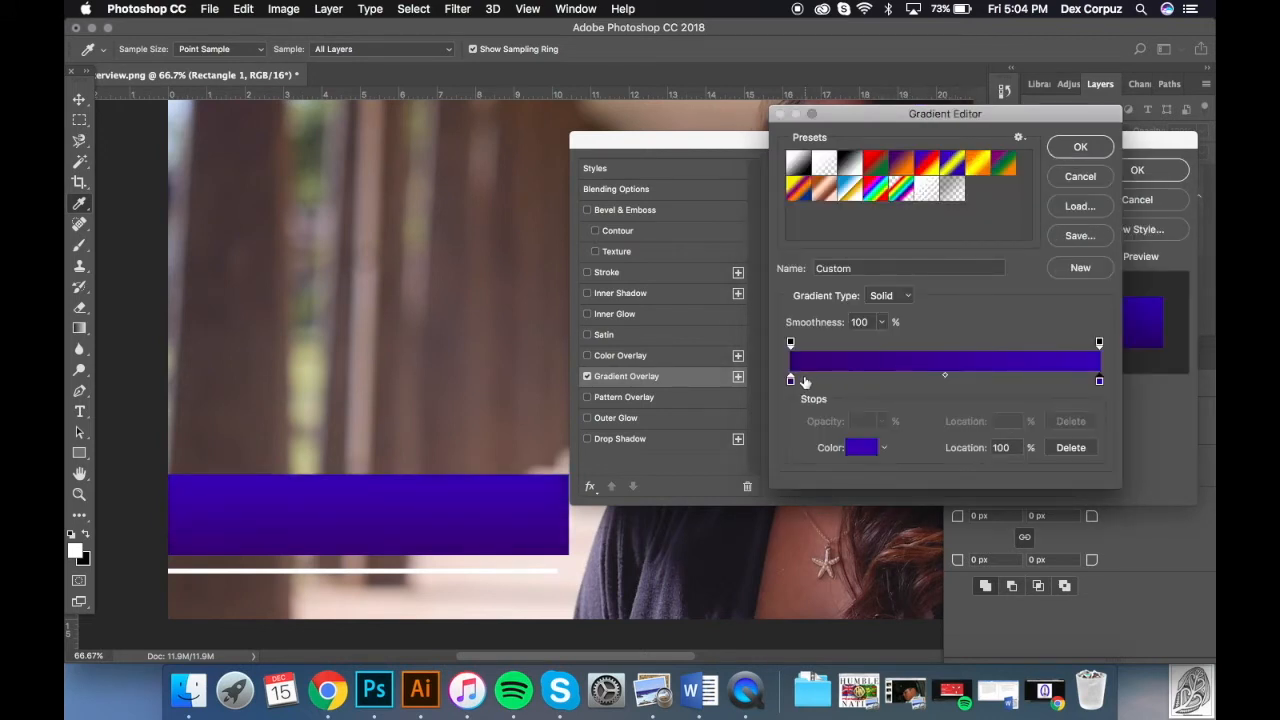
# - Set the gradient's start stop to very dark navy, #020531
pyautogui.click(791, 381)
pyautogui.doubleClick(791, 381)
pyautogui.click(960, 282)
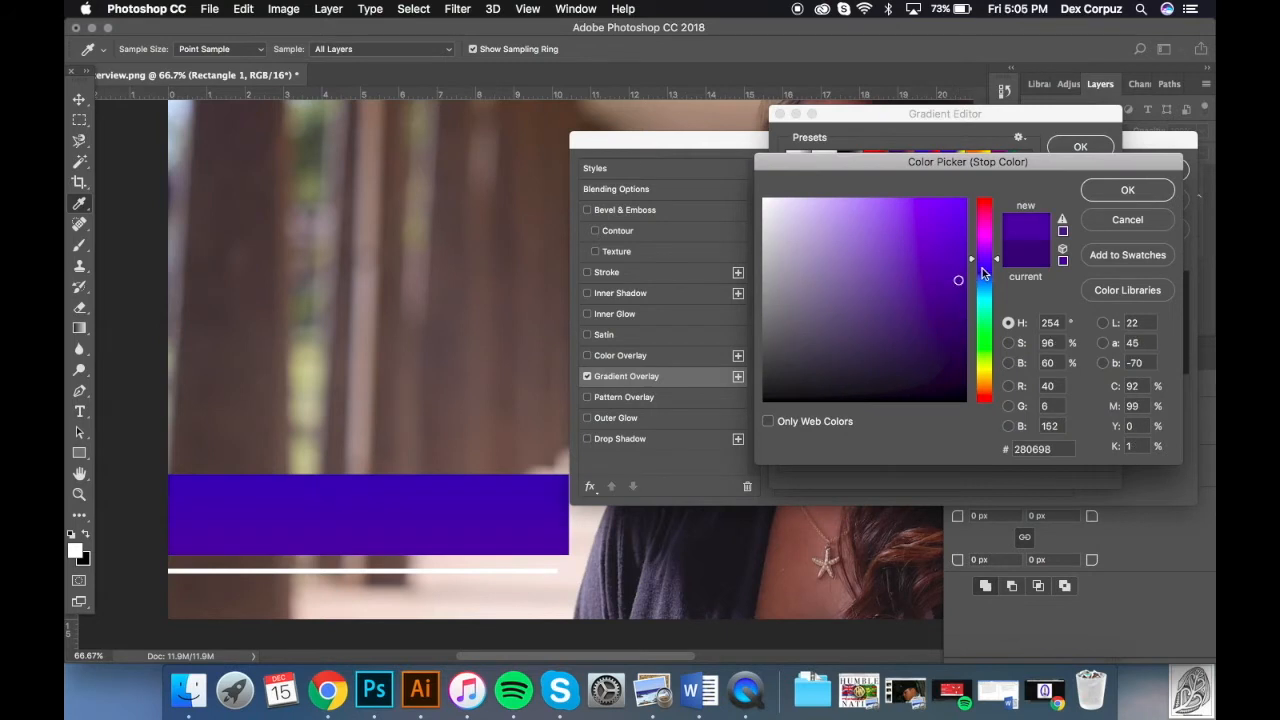
pyautogui.moveTo(960, 282)
pyautogui.mouseDown()
pyautogui.moveTo(958, 268)
pyautogui.moveTo(960, 362)
pyautogui.mouseUp()
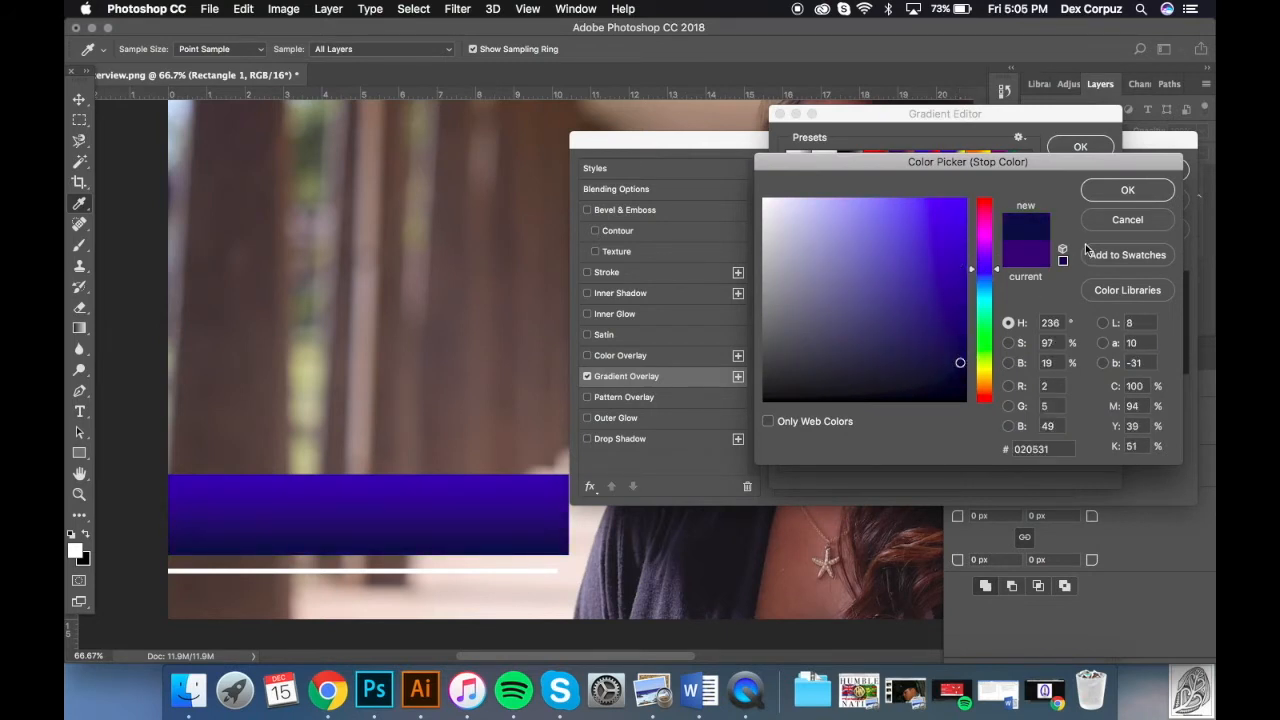
pyautogui.click(1115, 192)
# - Keep the blue end stop, set the gradient's color midpoint to 53%, and apply the Gradient Overlay to the large bar
pyautogui.click(1103, 388)
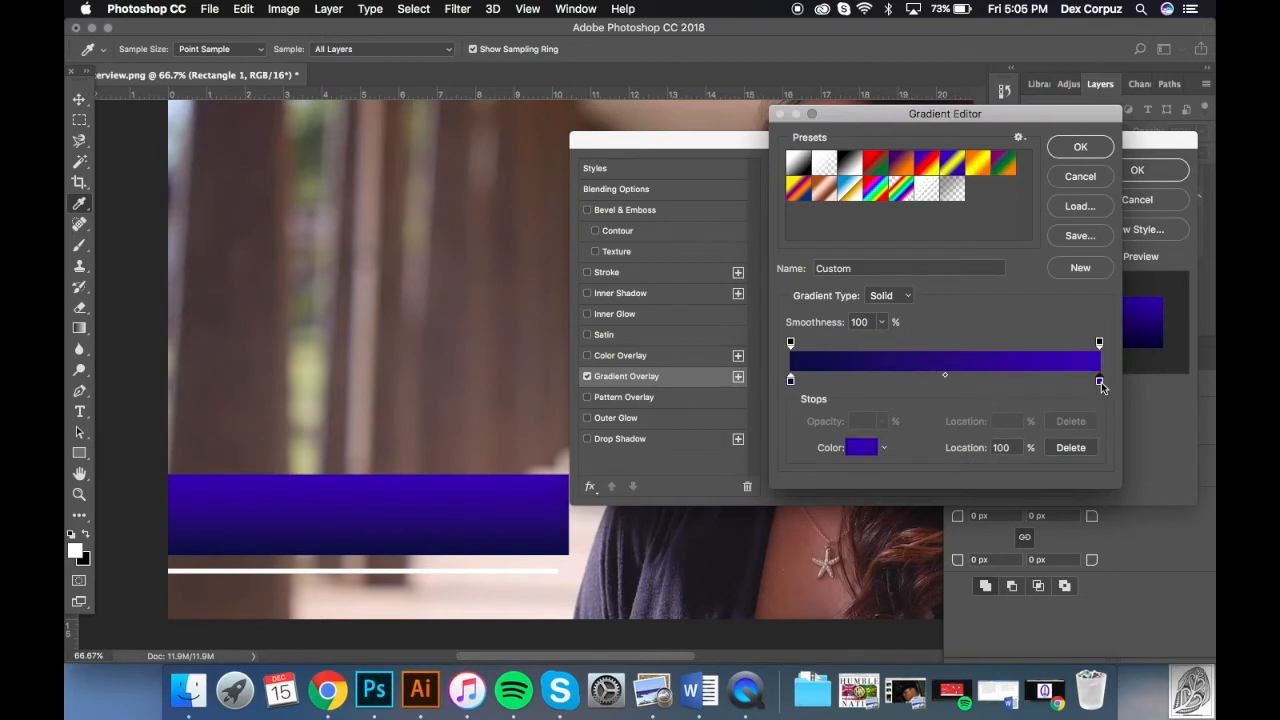
pyautogui.doubleClick(1103, 388)
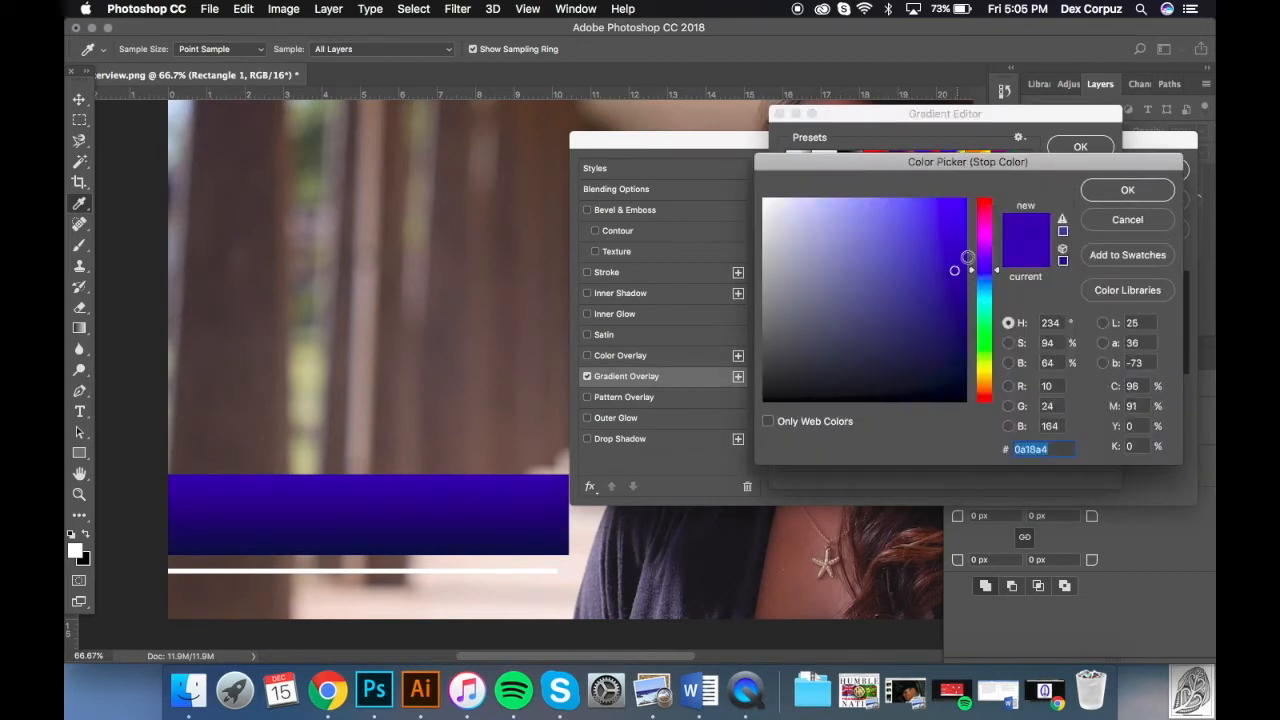
pyautogui.click(1101, 190)
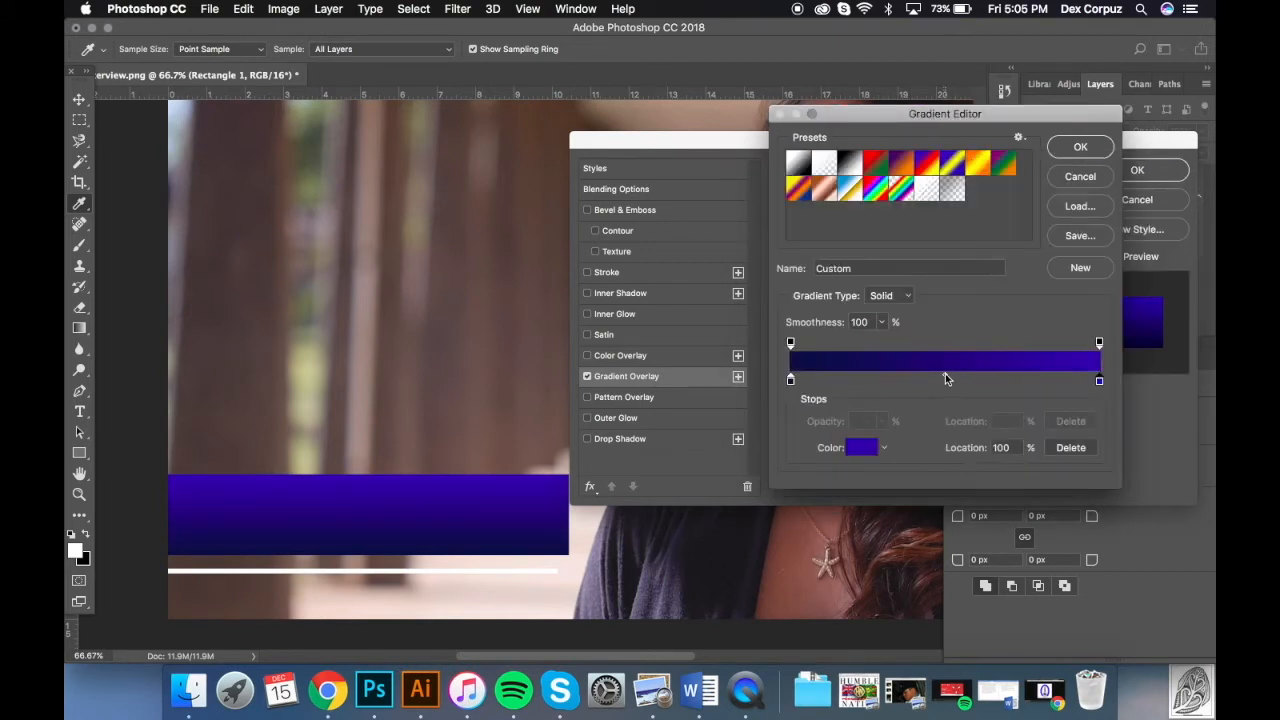
pyautogui.moveTo(945, 375)
pyautogui.mouseDown()
pyautogui.moveTo(875, 377)
pyautogui.moveTo(943, 380)
pyautogui.mouseUp()
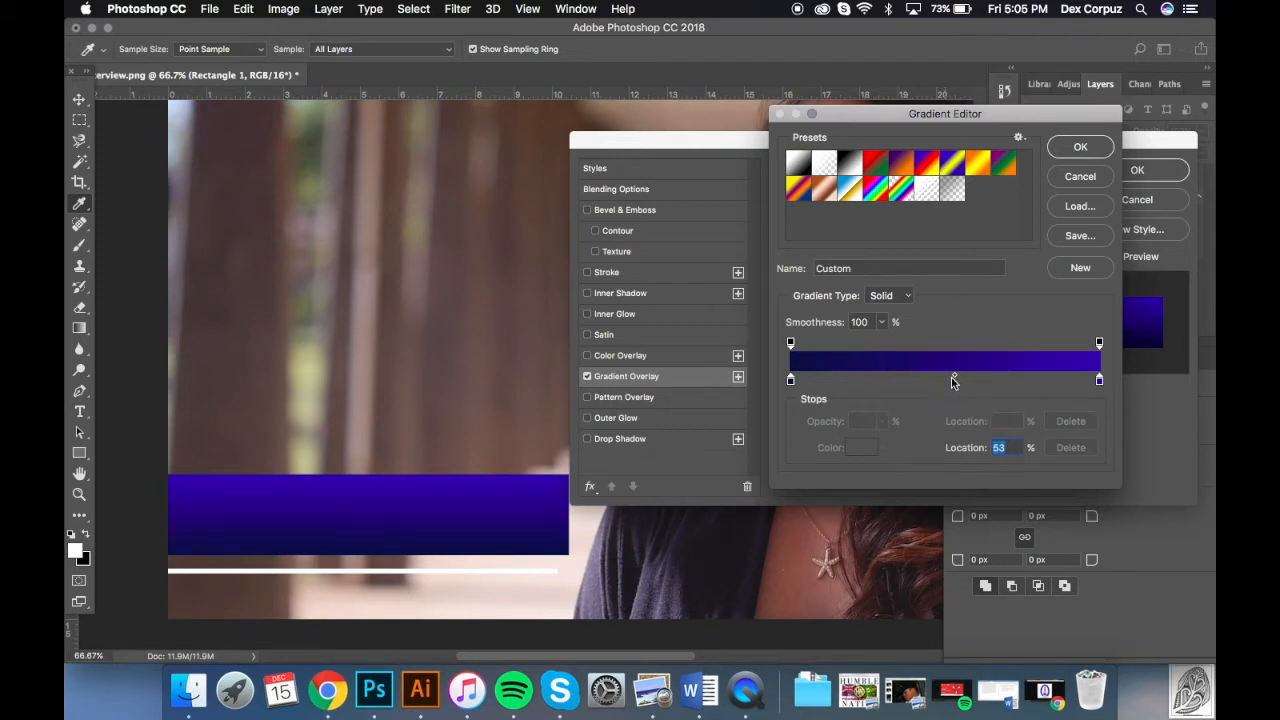
pyautogui.click(1063, 153)
pyautogui.click(1115, 168)
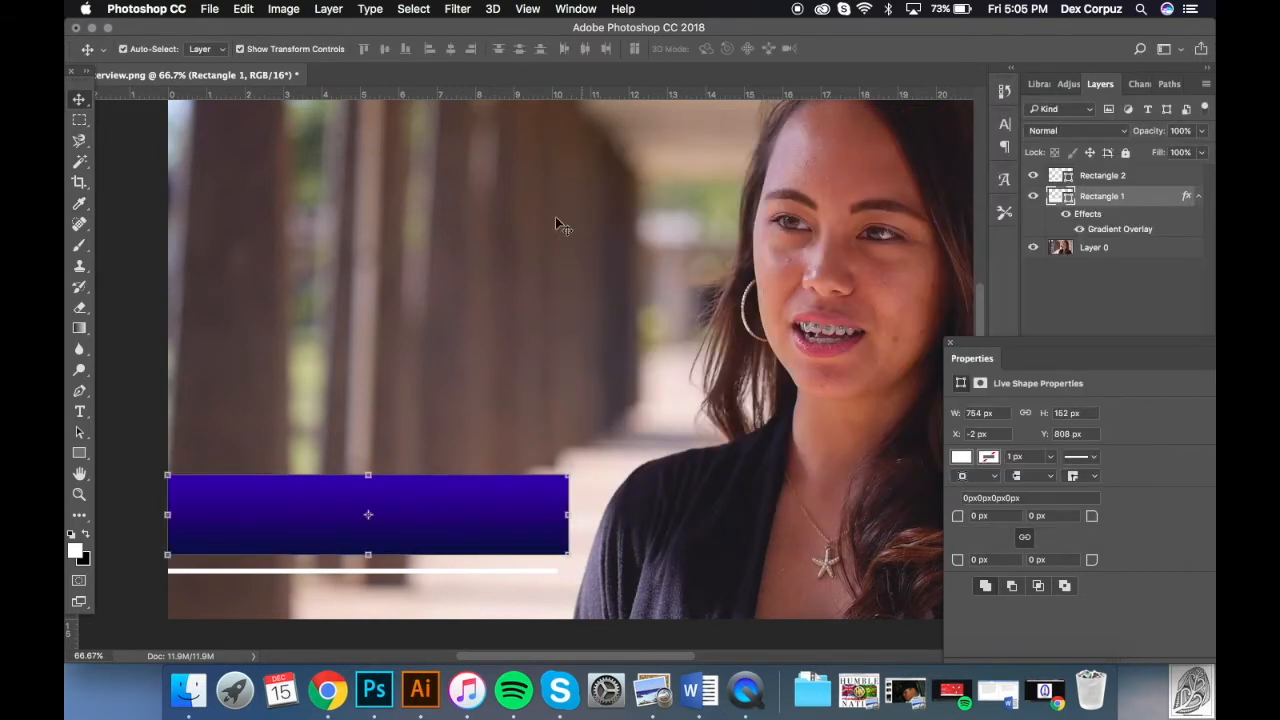
# - Move the thin white bar slightly up, closer beneath the gradient bar, and deselect everything
pyautogui.click(557, 220)
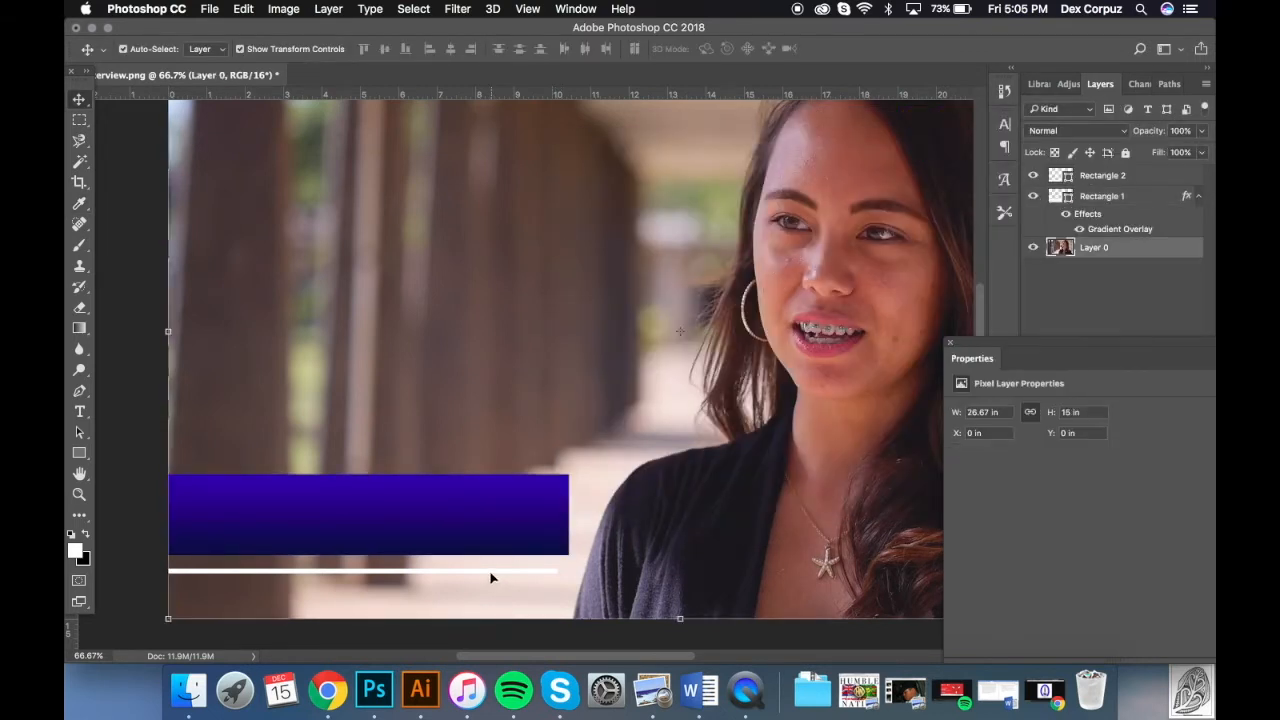
pyautogui.moveTo(487, 571); pyautogui.dragTo(484, 567)
pyautogui.click(408, 426)
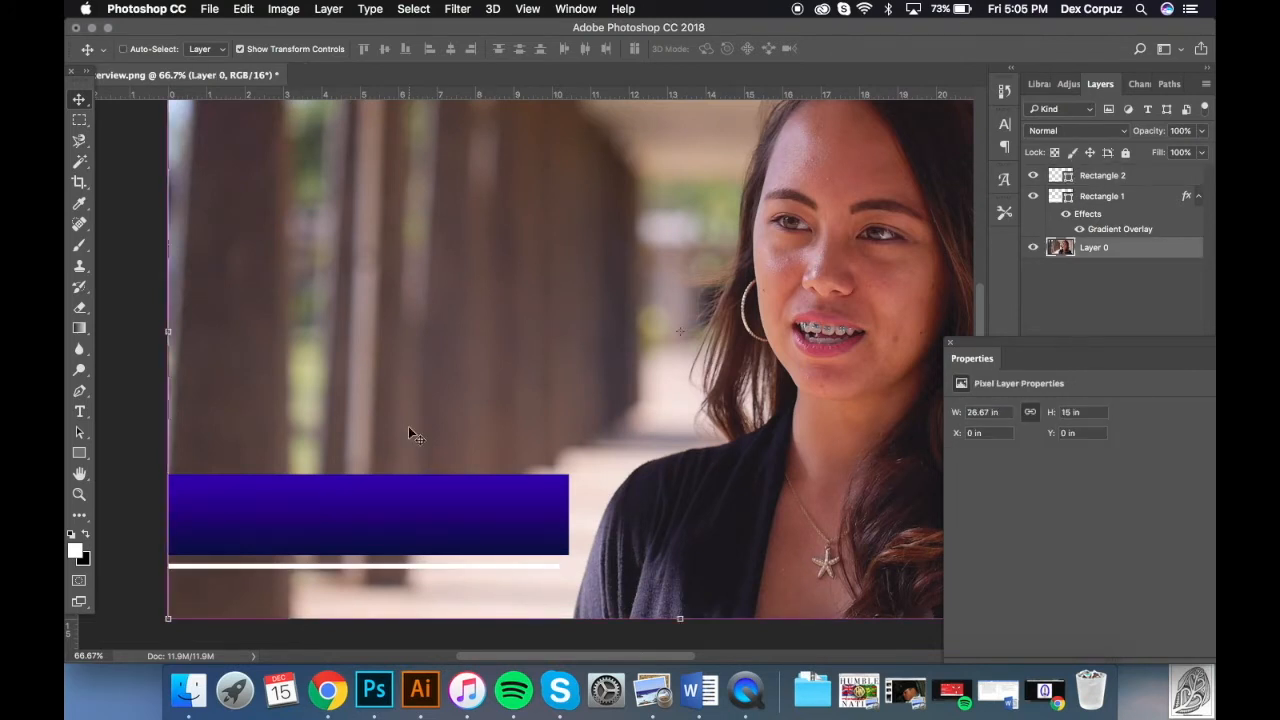
pyautogui.press('super+minus')
pyautogui.click(121, 430)
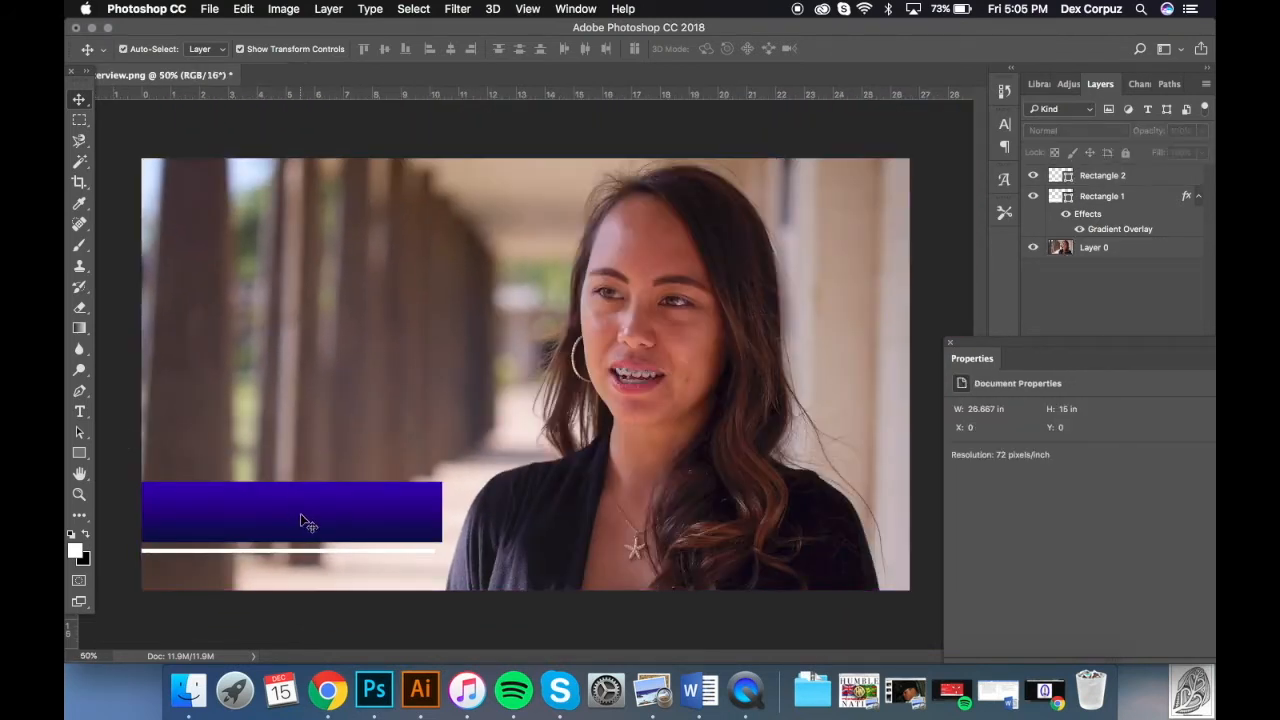
# - Add a text layer reading "Name" on the blue gradient bar
pyautogui.press('super+equal')
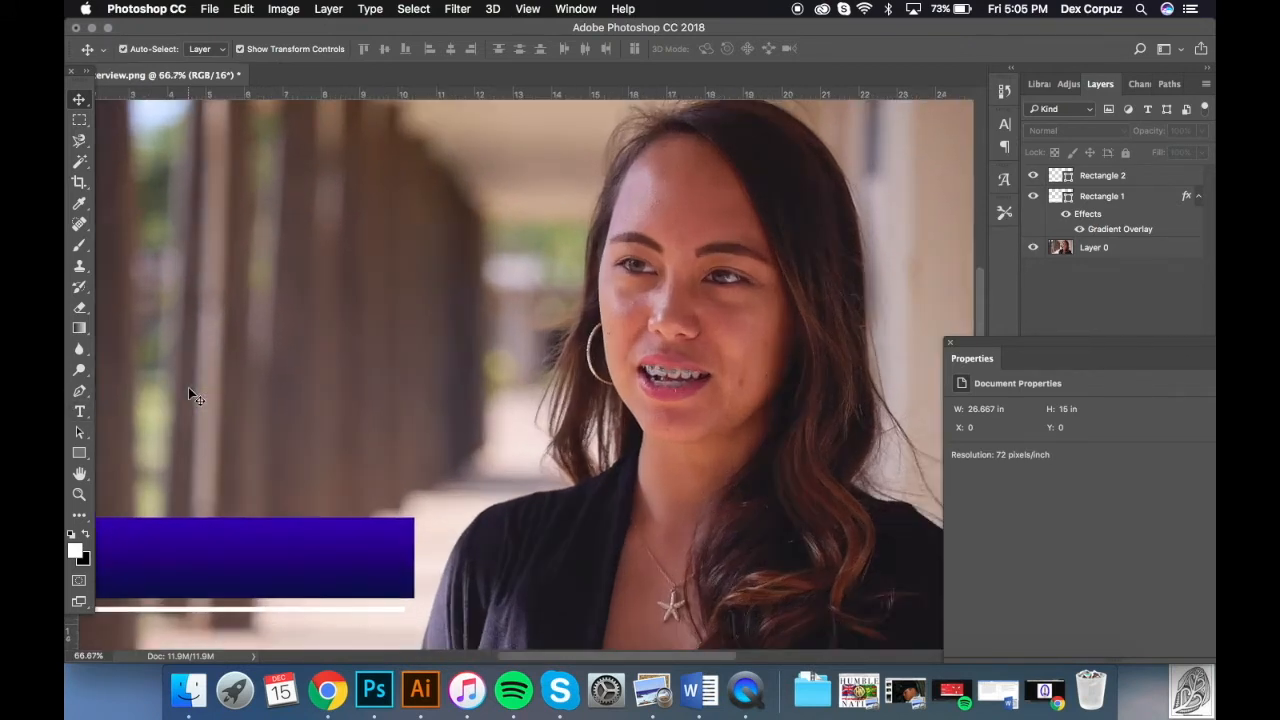
pyautogui.click(80, 412)
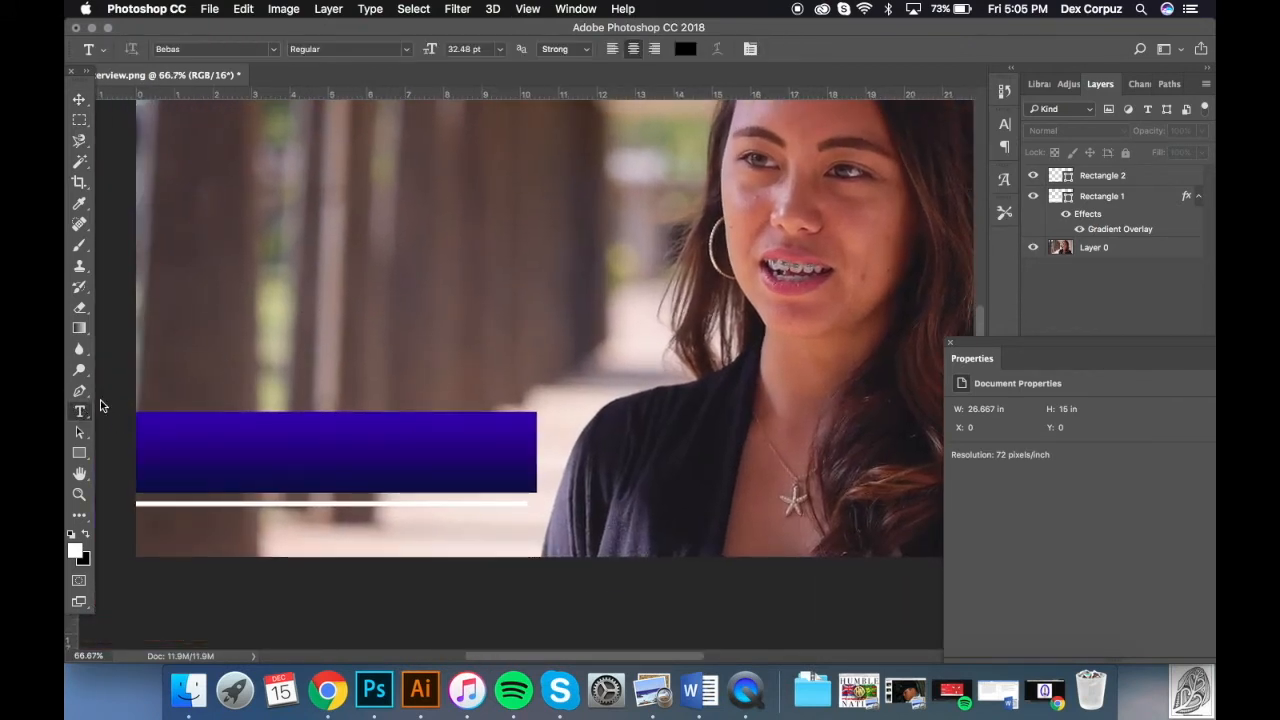
pyautogui.click(251, 448)
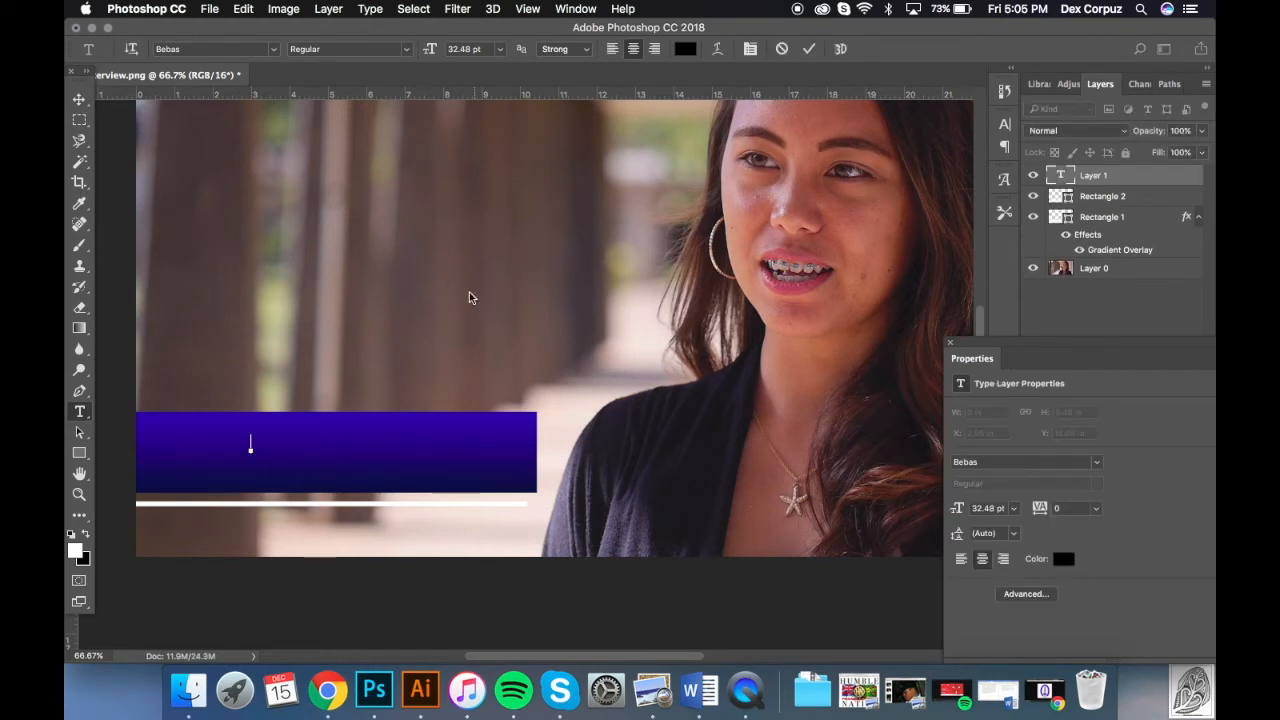
pyautogui.click(274, 50)
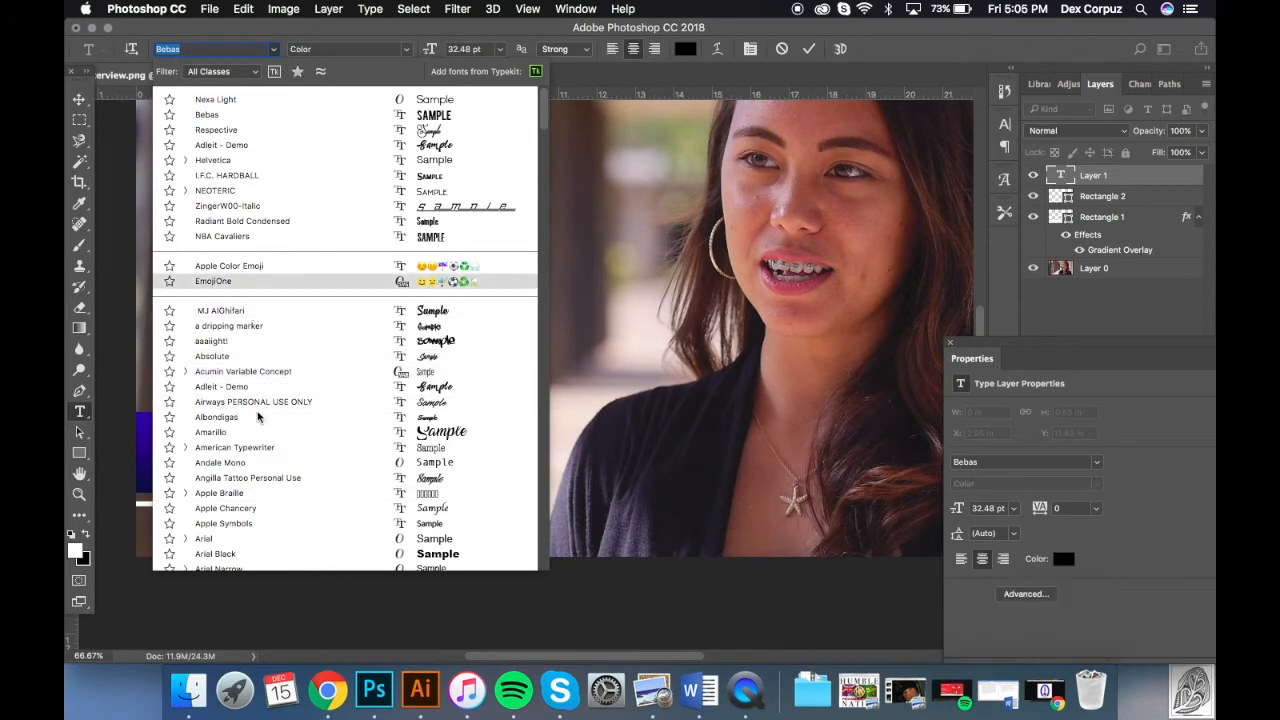
pyautogui.scroll(-10, 258, 382)
pyautogui.scroll(-5, 260, 377)
pyautogui.click(411, 48)
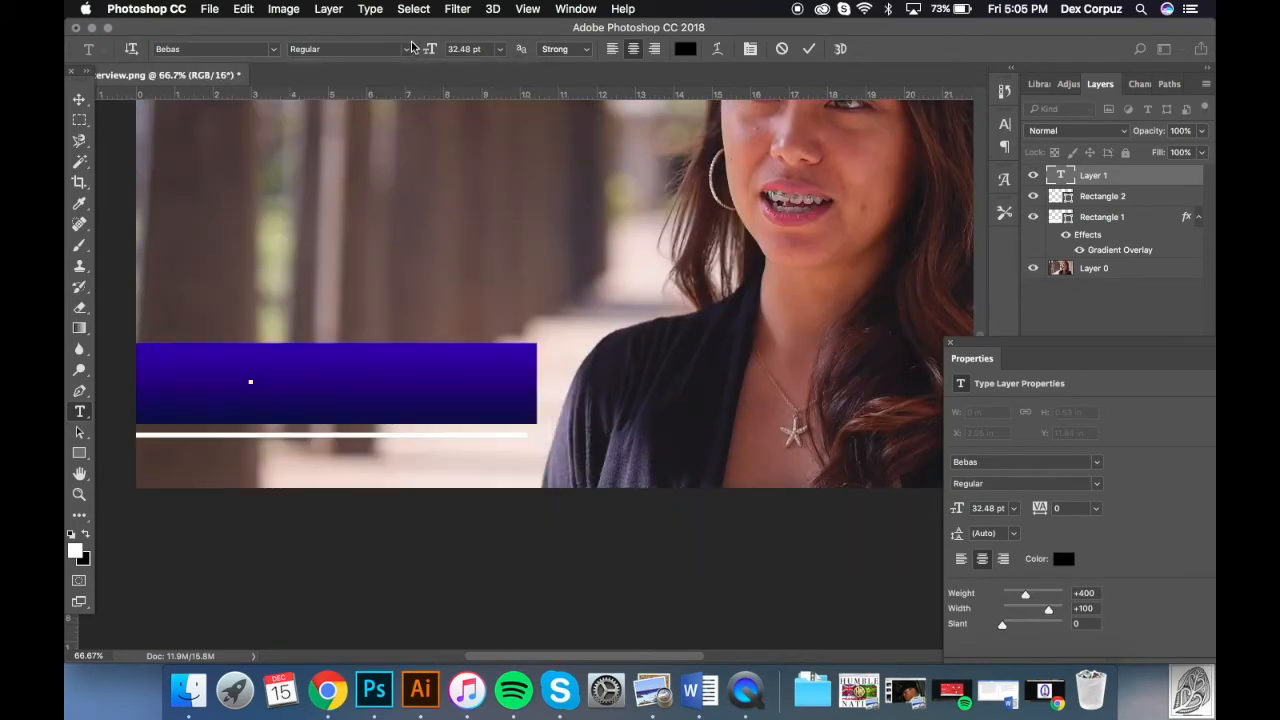
pyautogui.click(500, 50)
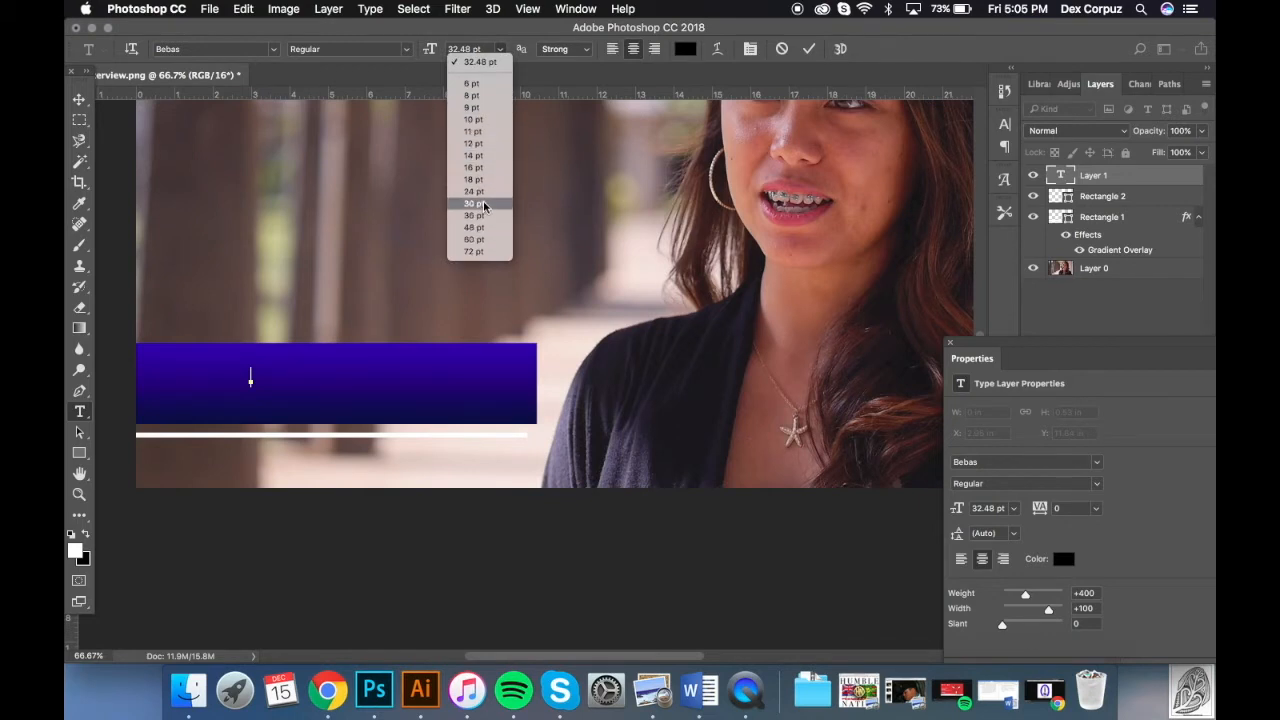
pyautogui.click(241, 392)
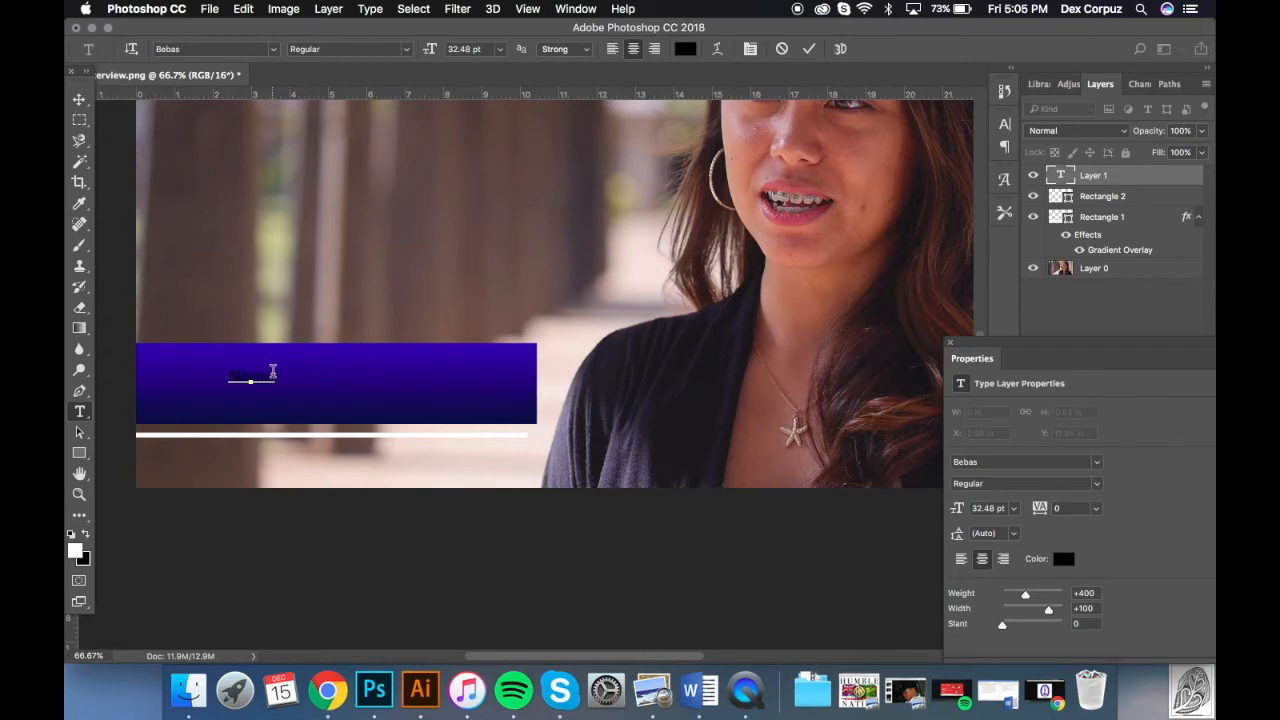
# - Change the font of the Name text to Bebas and commit the text
pyautogui.moveTo(274, 376); pyautogui.dragTo(220, 366)
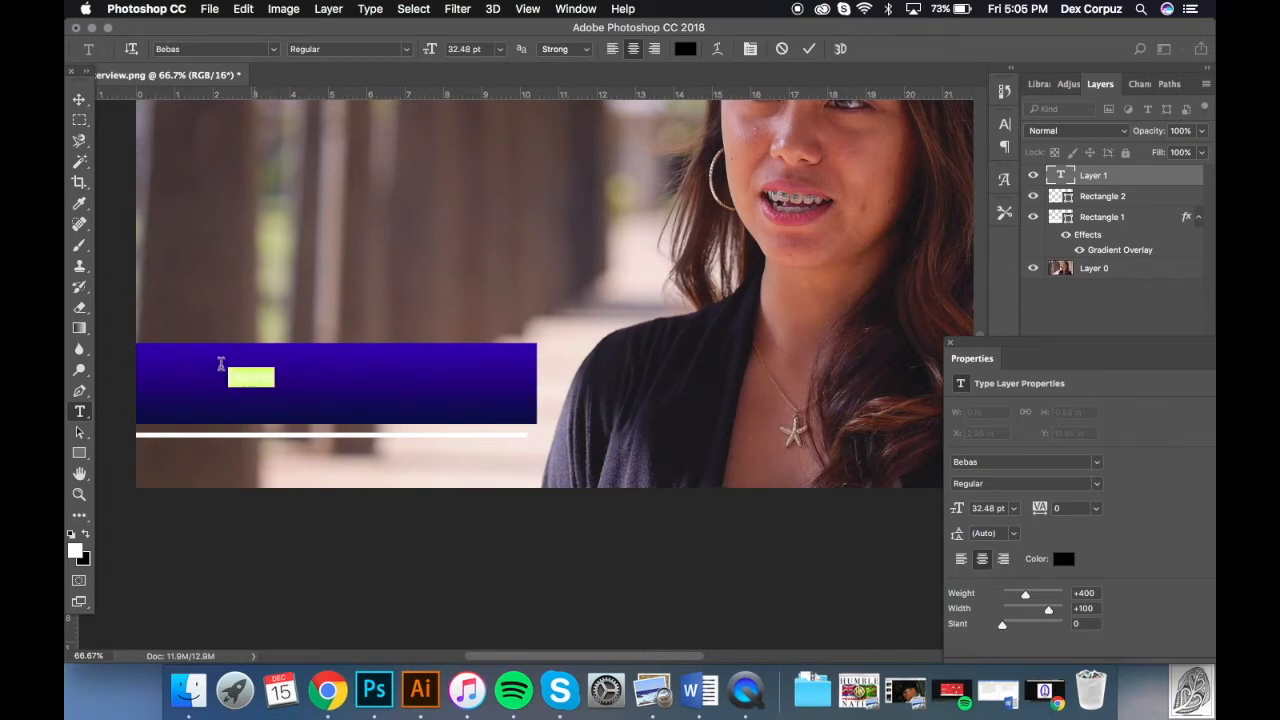
pyautogui.click(272, 48)
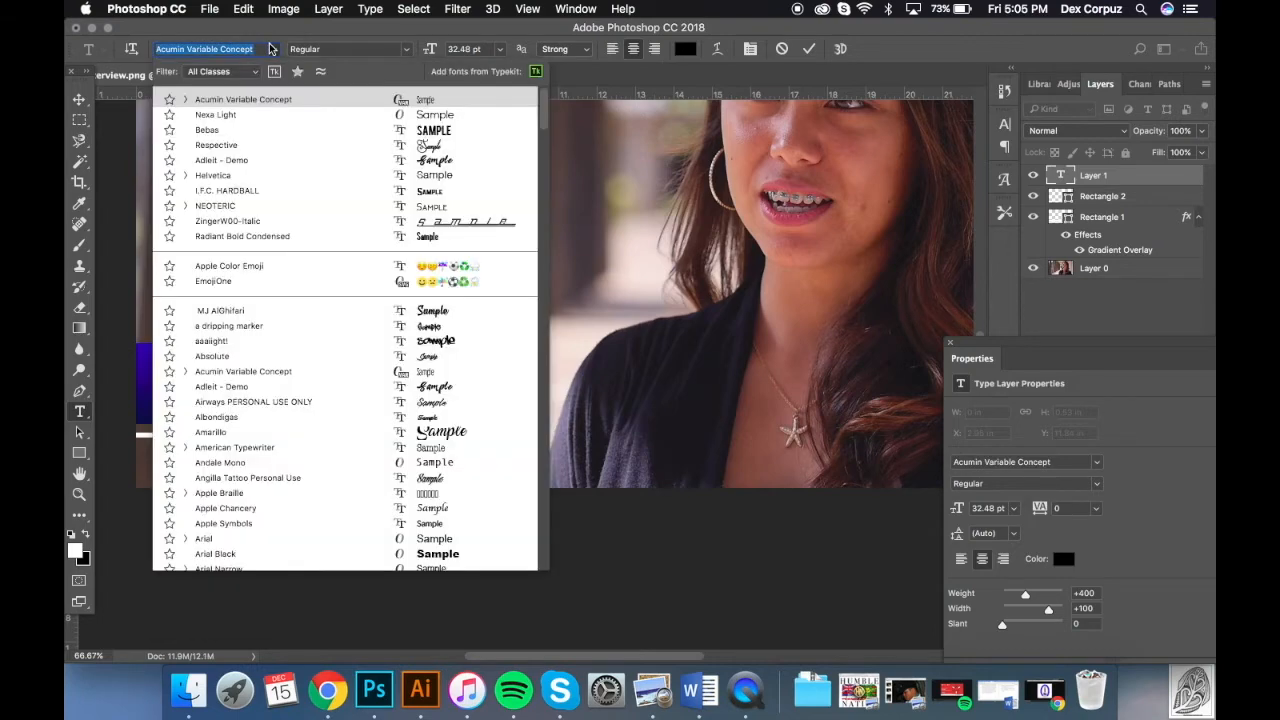
pyautogui.write('bebas')
pyautogui.click(230, 100)
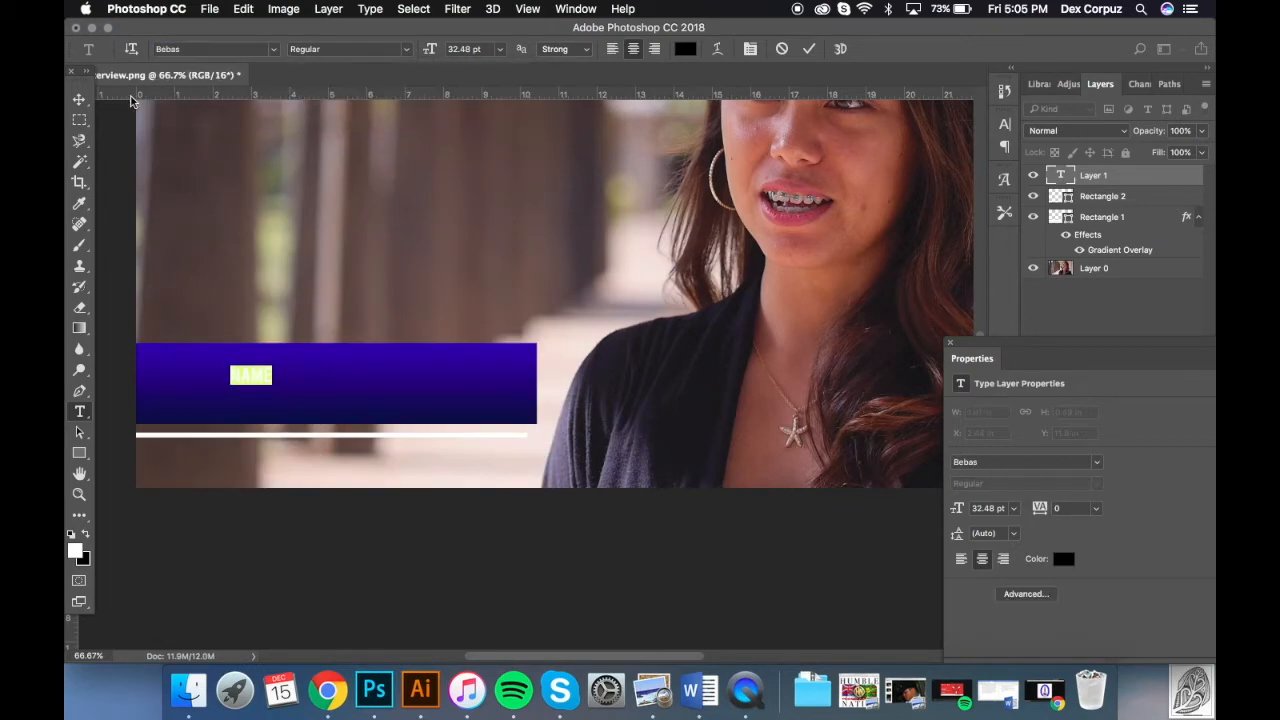
pyautogui.click(79, 99)
pyautogui.click(320, 250)
pyautogui.click(446, 413)
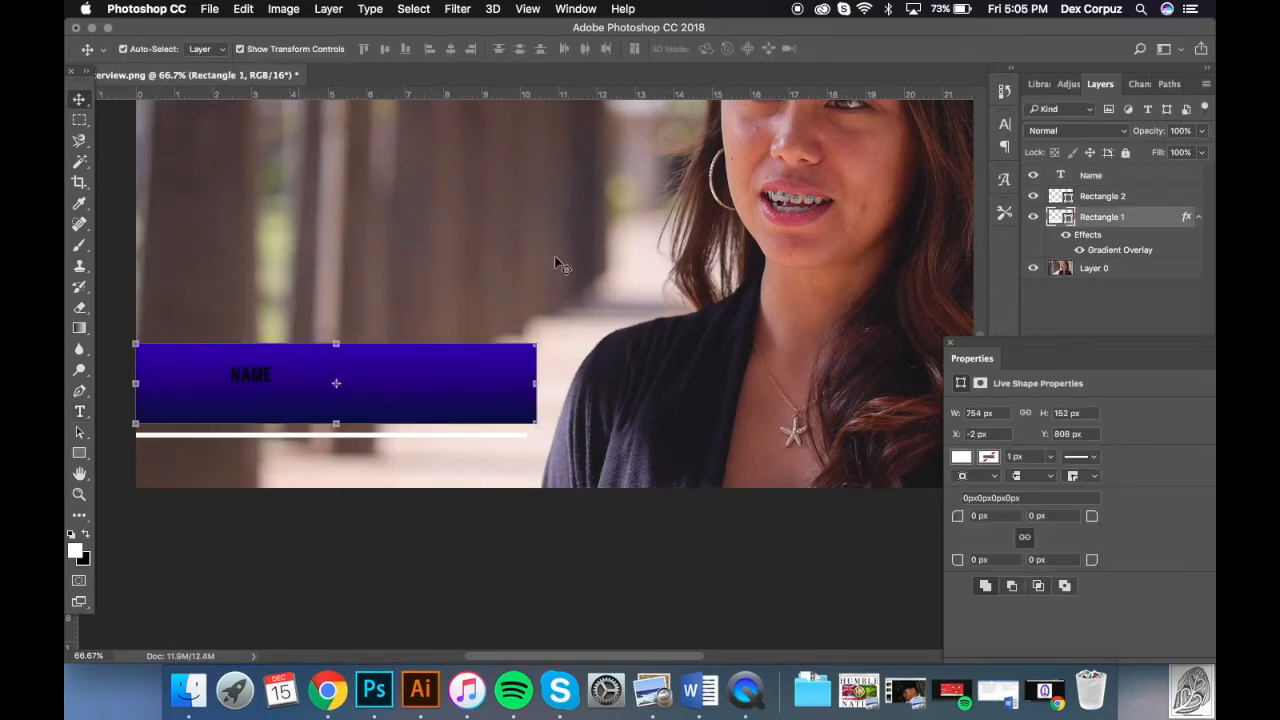
# - Scale the Name text up to about 149.6 pt so it nearly fills the gradient bar's height, and place it toward the bar's right end
pyautogui.click(1140, 183)
pyautogui.doubleClick(1140, 183)
pyautogui.click(1138, 197)
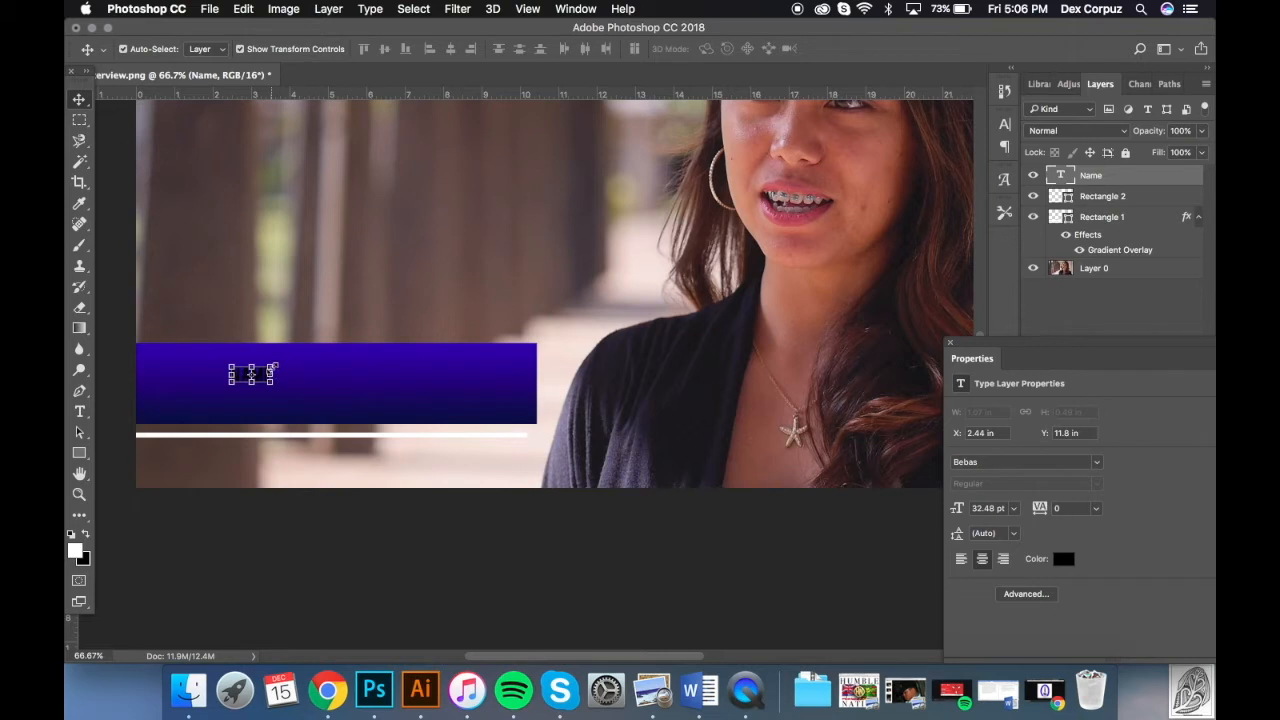
pyautogui.moveTo(274, 367); pyautogui.dragTo(366, 301)
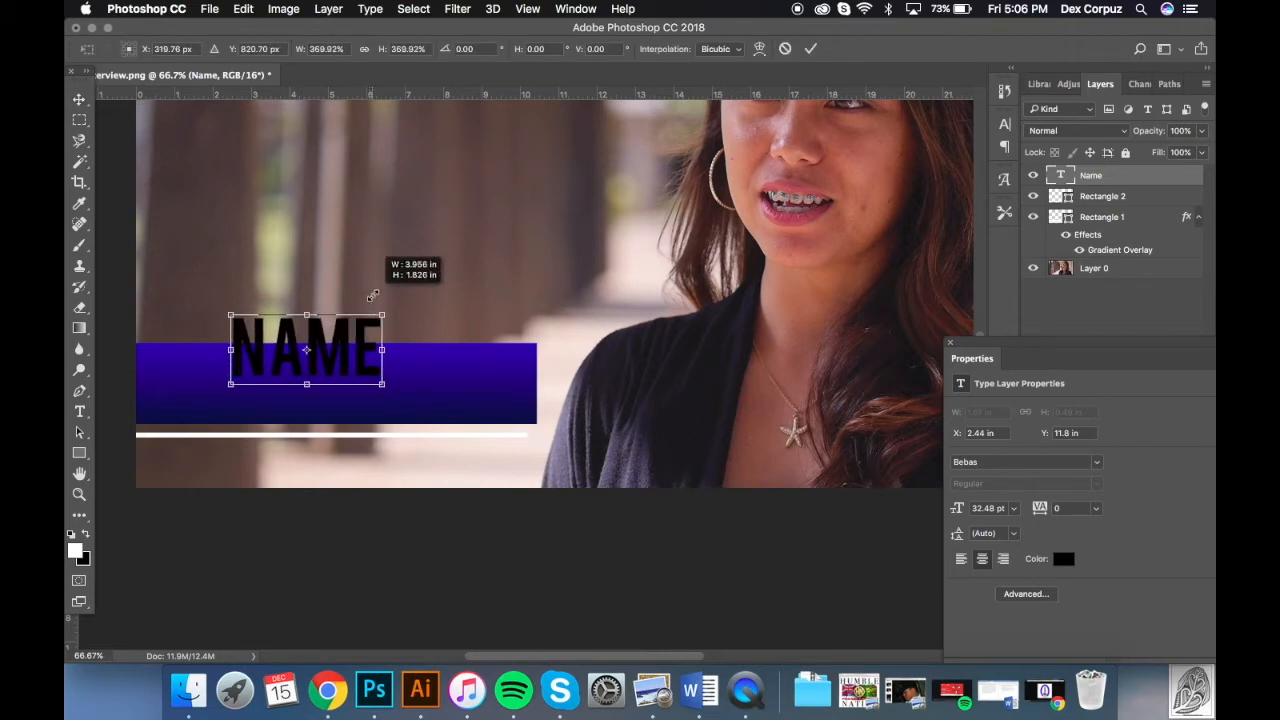
pyautogui.press('Return')
pyautogui.moveTo(356, 347); pyautogui.dragTo(457, 377)
pyautogui.hotkey('ctrl', 't')
pyautogui.press('Return')
pyautogui.click(452, 385)
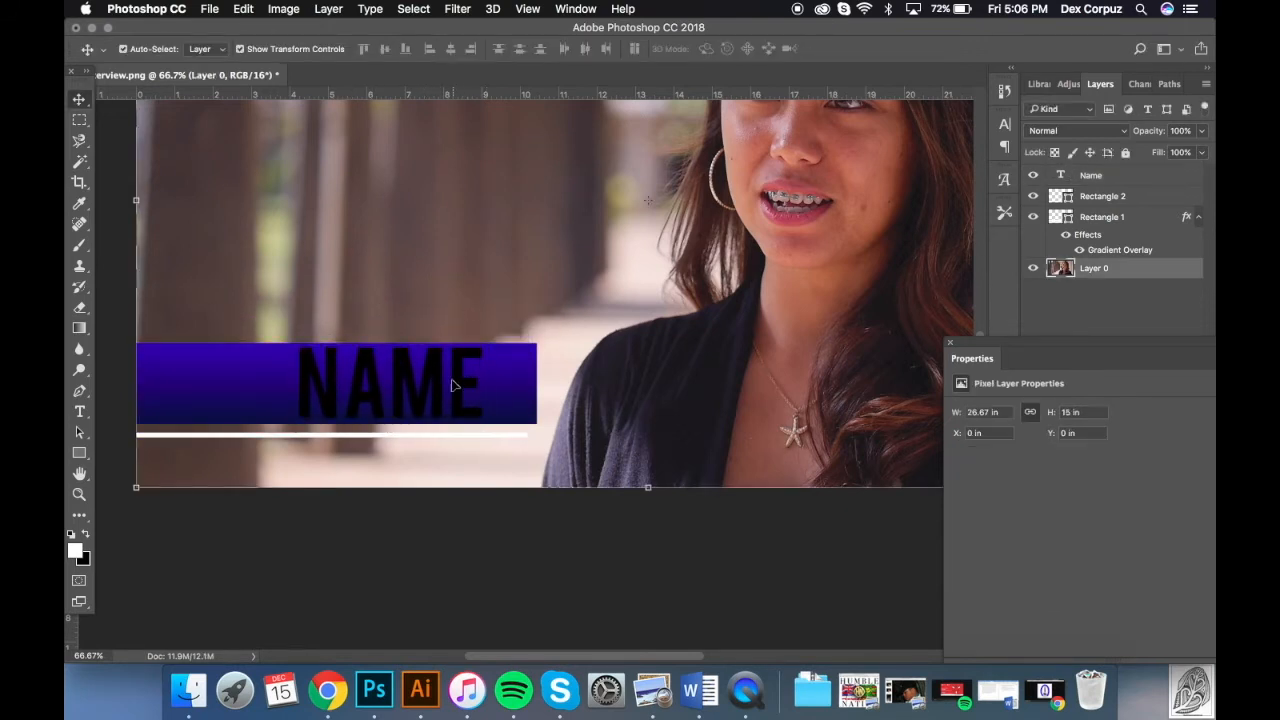
pyautogui.click(452, 388)
pyautogui.click(590, 280)
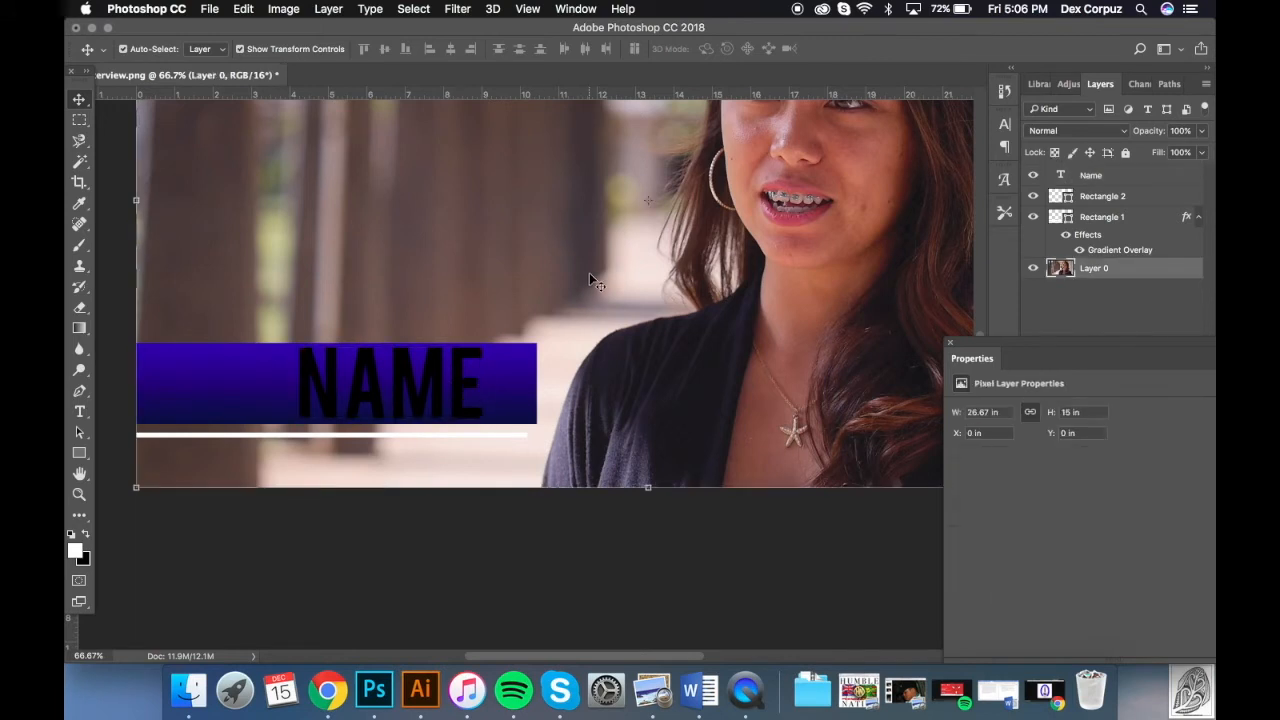
# - Apply a white Color Overlay at 100% opacity to the Name text layer, then deselect all layers
pyautogui.click(455, 376)
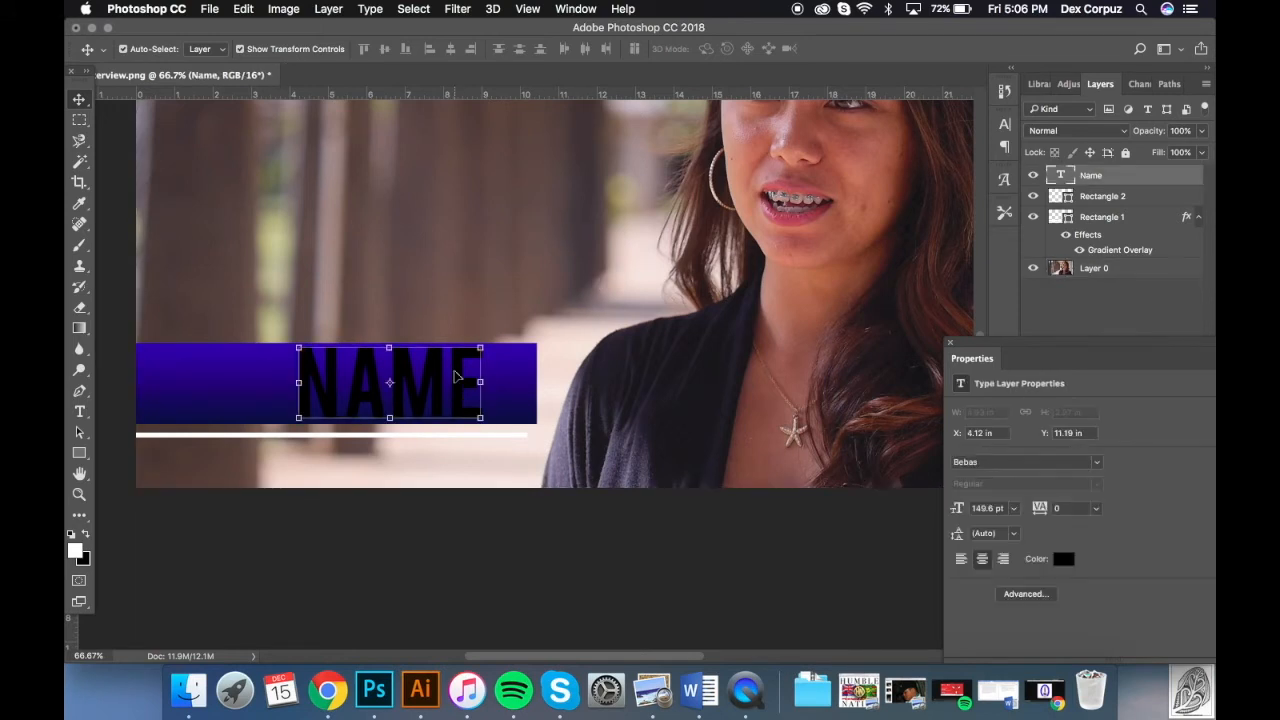
pyautogui.doubleClick(1152, 185)
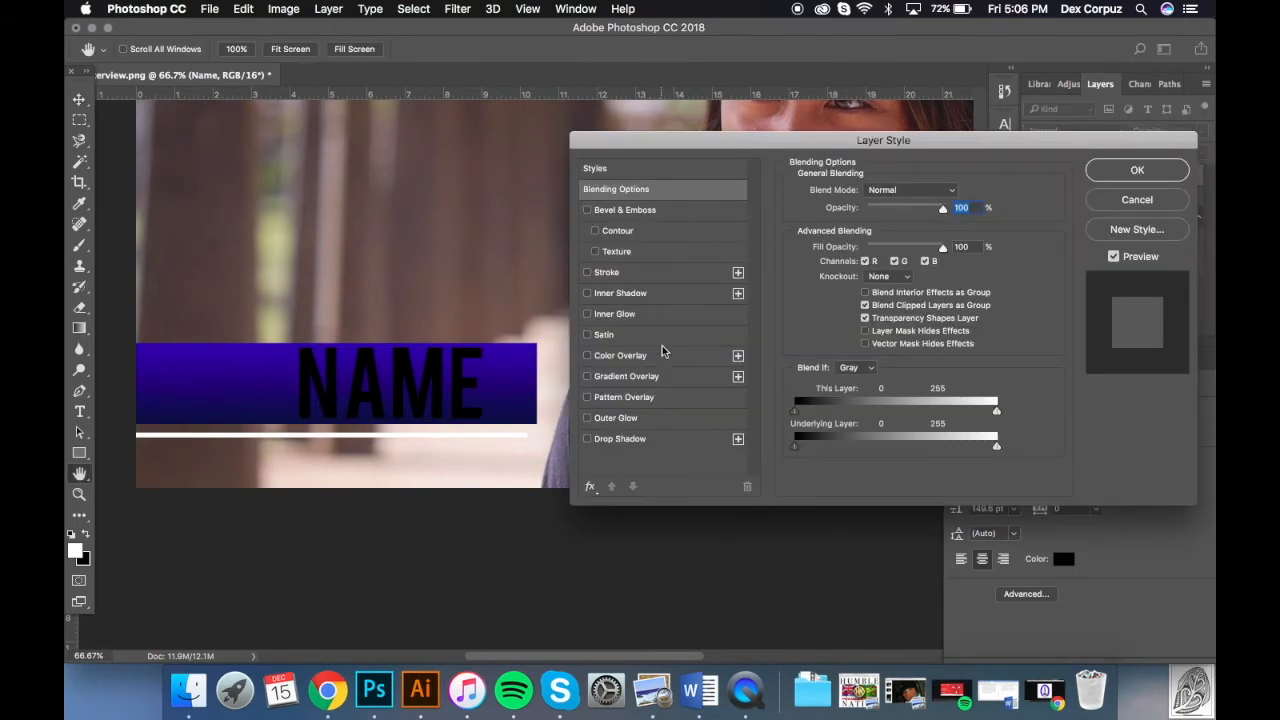
pyautogui.click(588, 356)
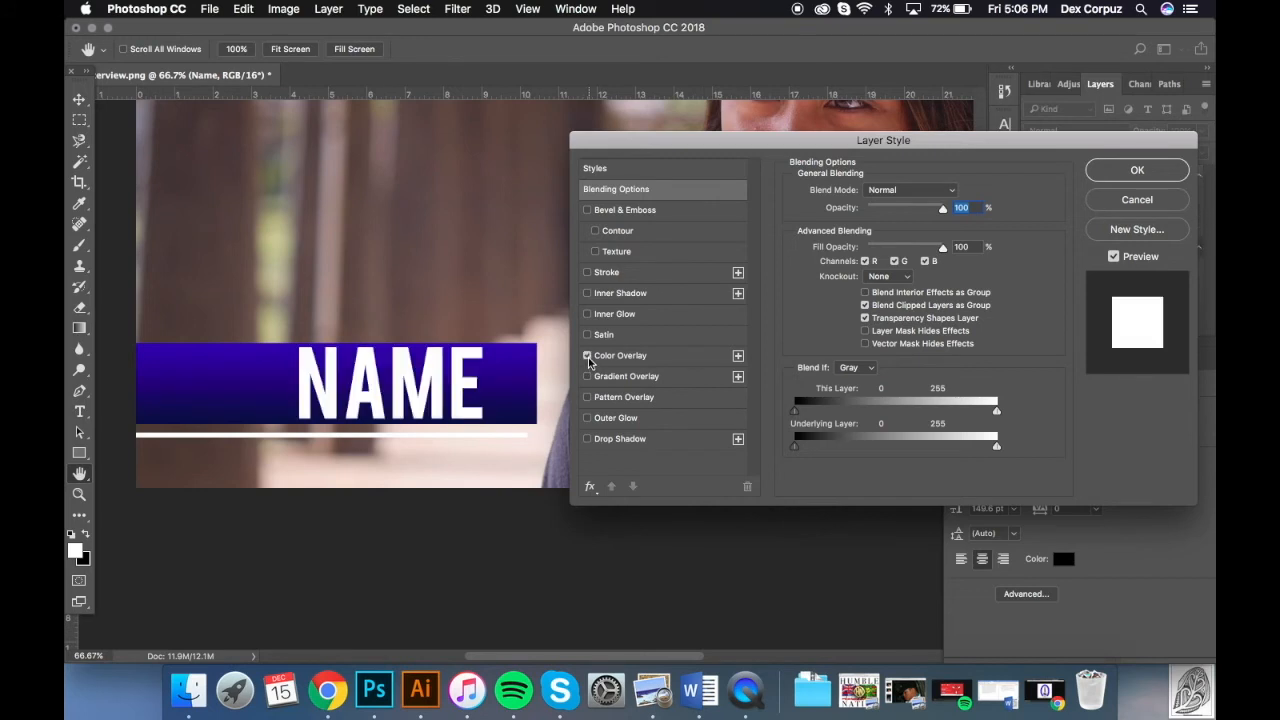
pyautogui.click(738, 357)
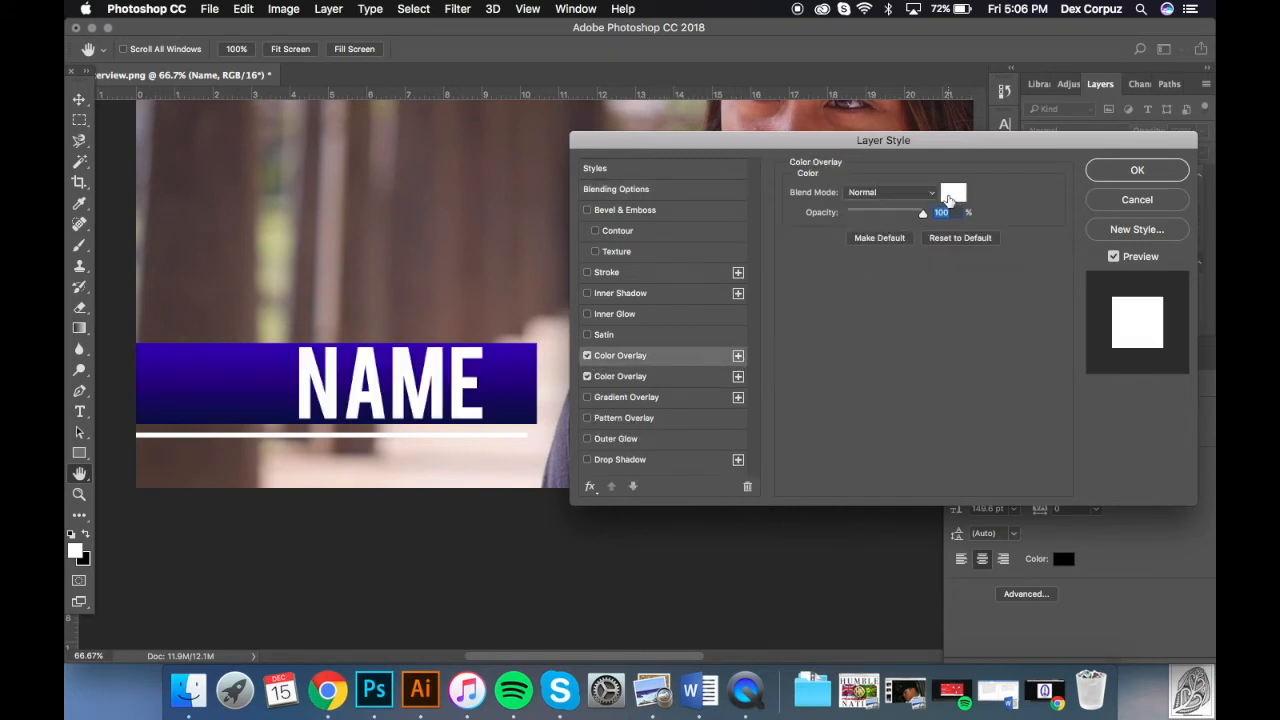
pyautogui.click(952, 194)
pyautogui.click(763, 274)
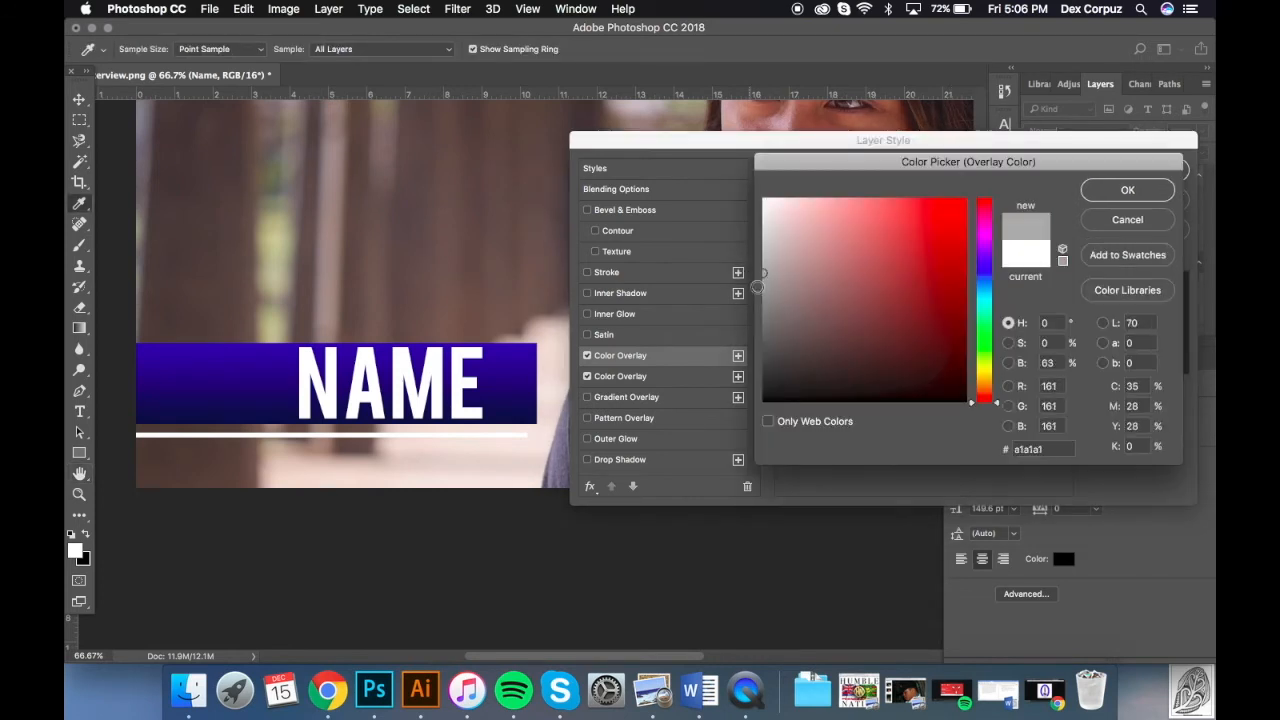
pyautogui.moveTo(758, 287)
pyautogui.mouseDown()
pyautogui.moveTo(866, 294)
pyautogui.moveTo(866, 331)
pyautogui.moveTo(920, 297)
pyautogui.moveTo(762, 198)
pyautogui.mouseUp()
pyautogui.click(1163, 189)
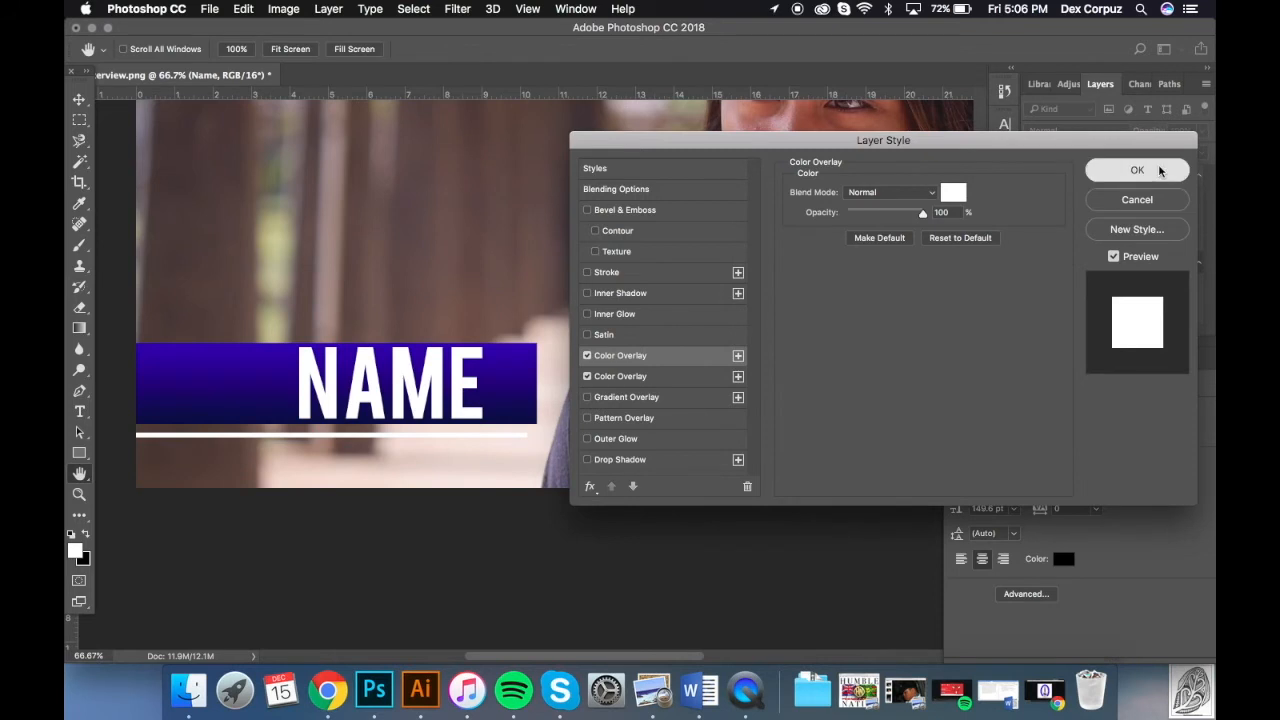
pyautogui.click(1137, 169)
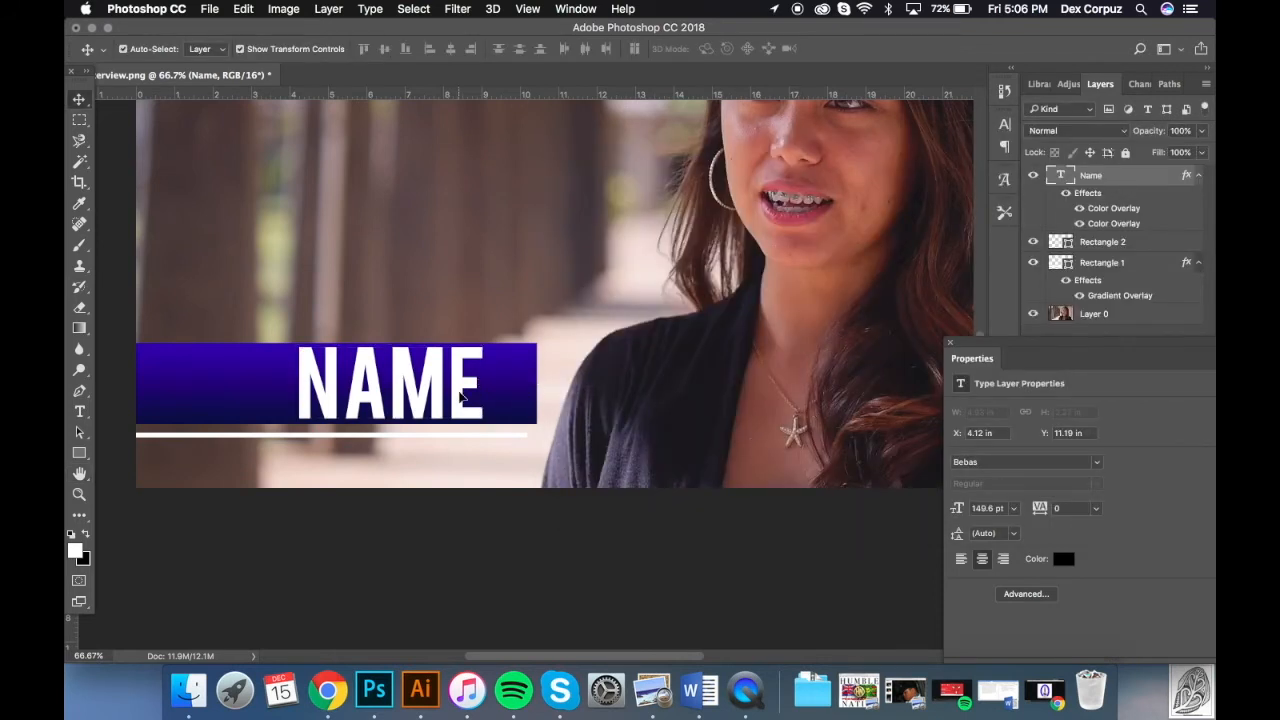
pyautogui.click(412, 514)
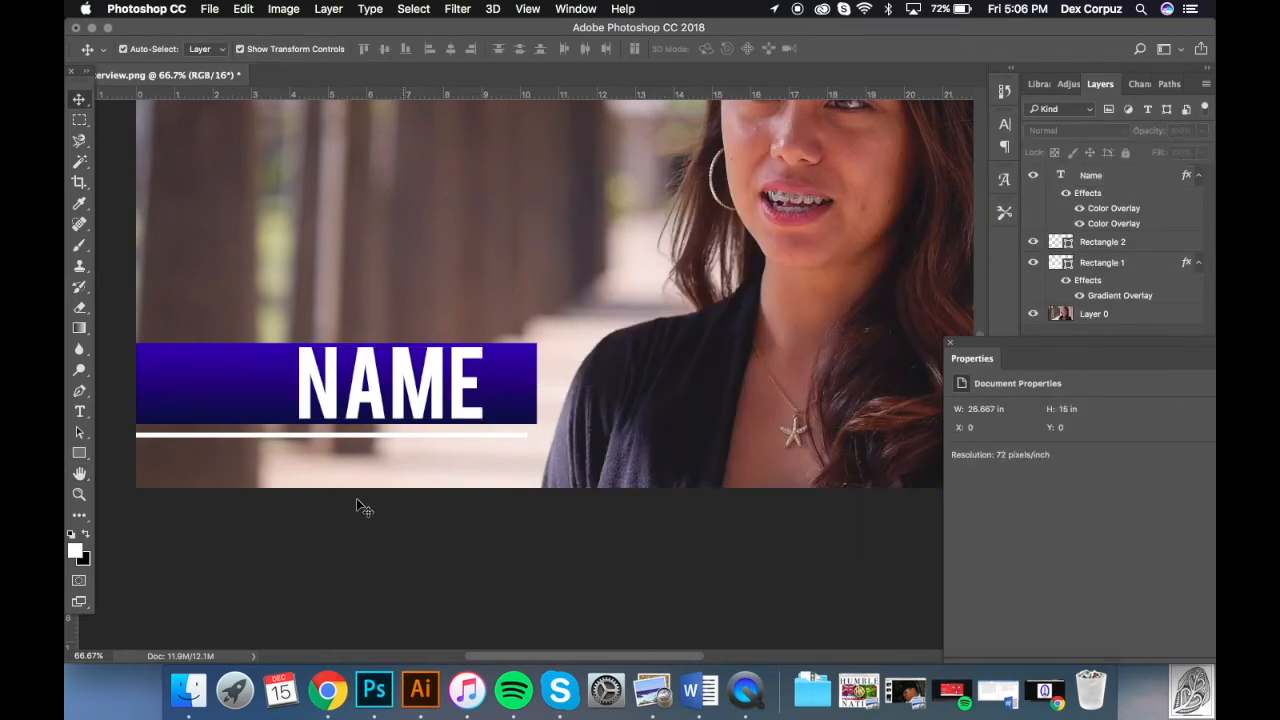
# - Start a new text line in Bebas below the thin white bar and move the Properties panel down to uncover the layer list
pyautogui.click(79, 411)
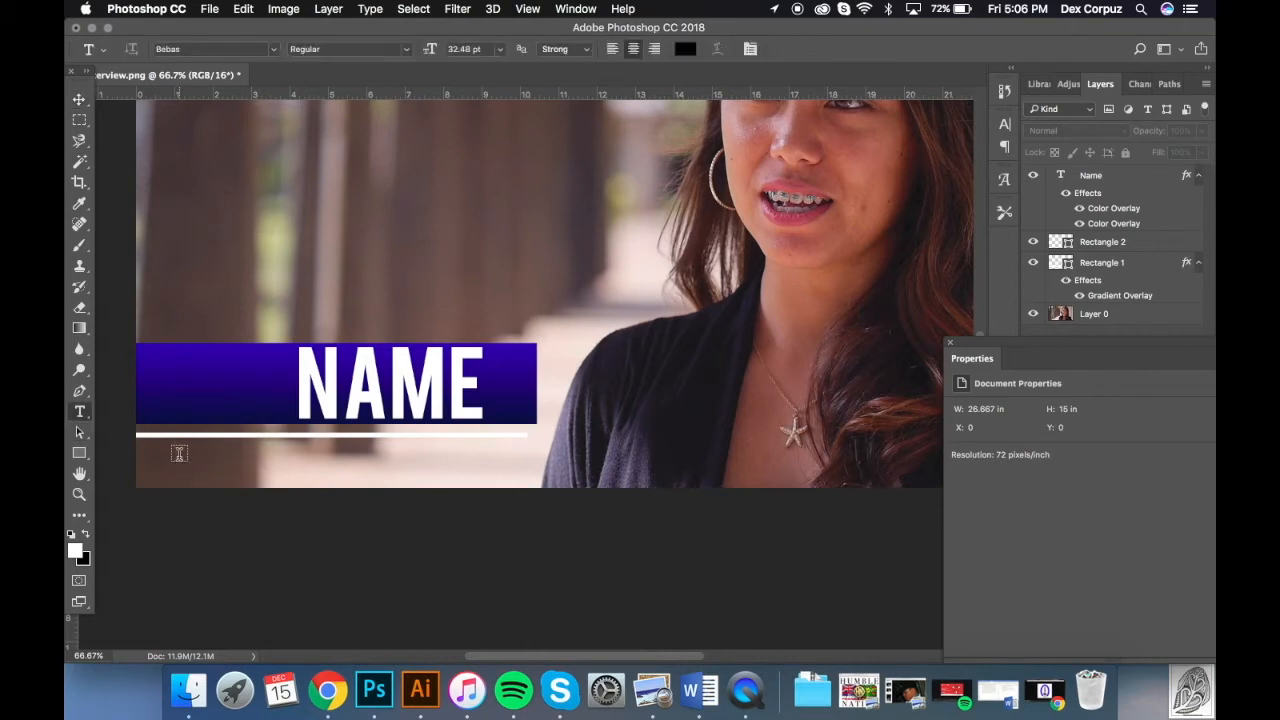
pyautogui.click(179, 452)
pyautogui.click(275, 49)
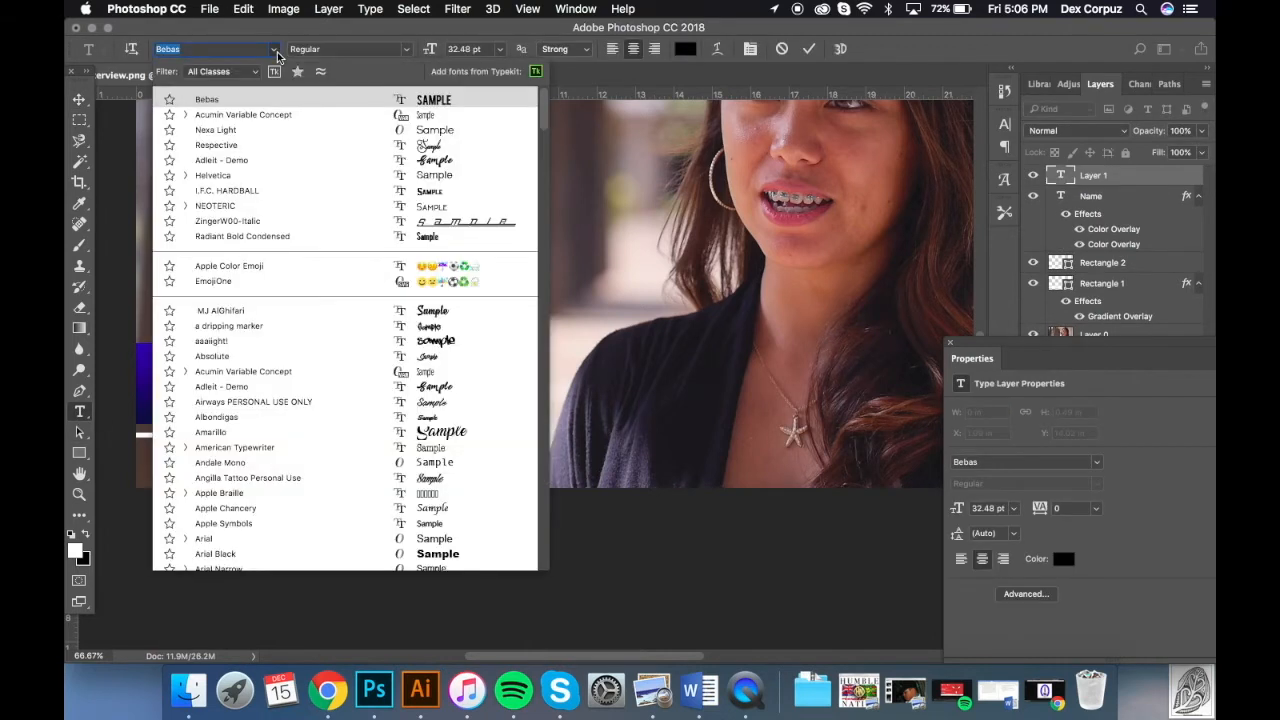
pyautogui.press('Escape')
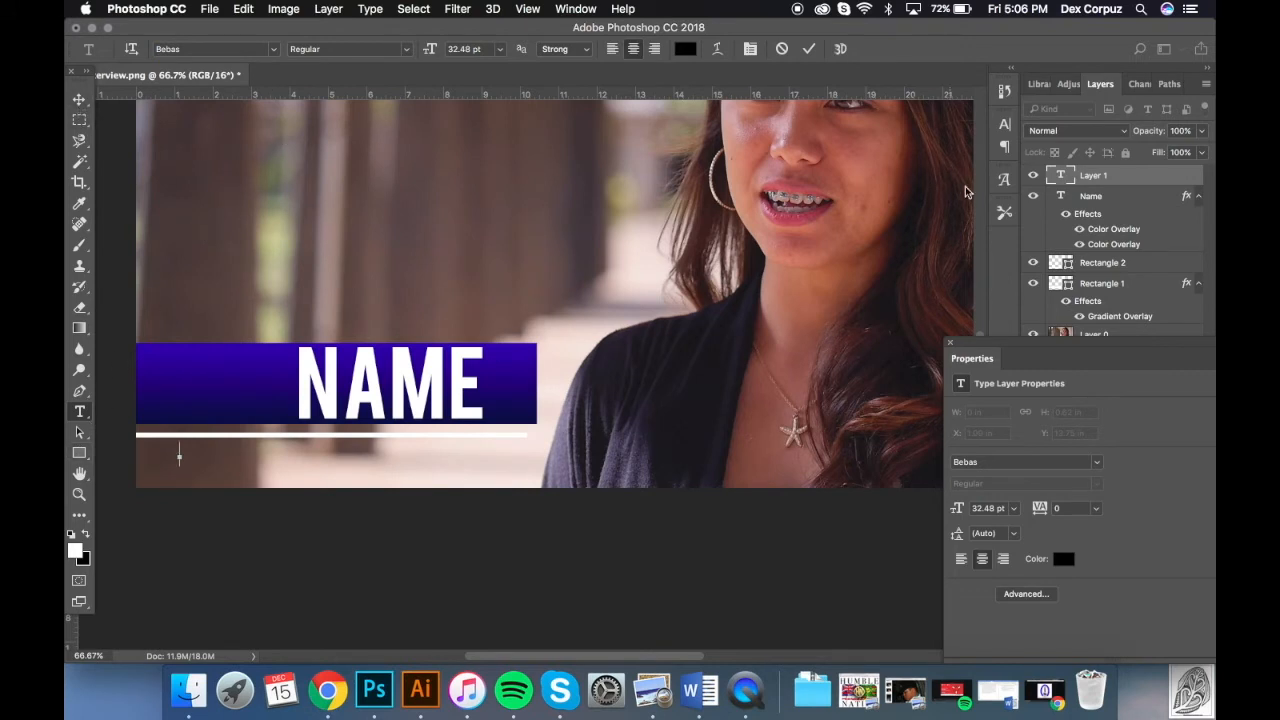
pyautogui.moveTo(1100, 346); pyautogui.dragTo(1089, 454)
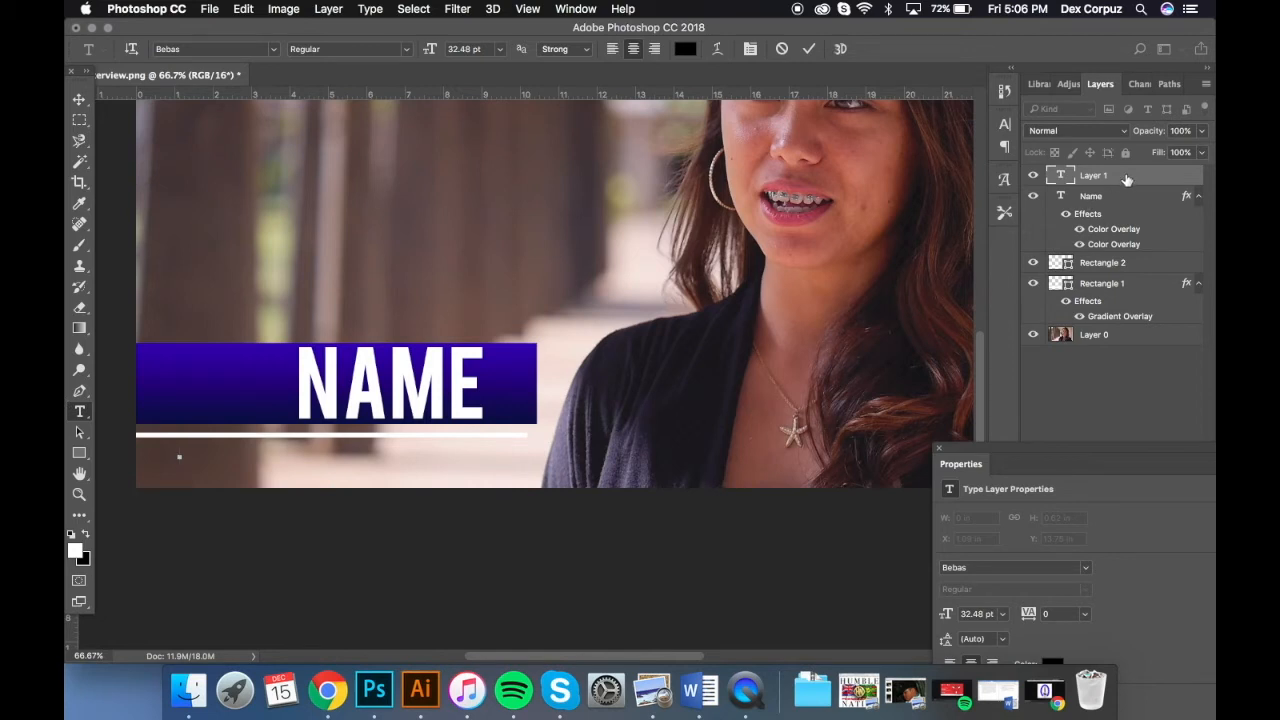
# - Enter "Maui High School Seniors 2018" as the text of the new line
pyautogui.write('Mari Hop')
pyautogui.write(' School')
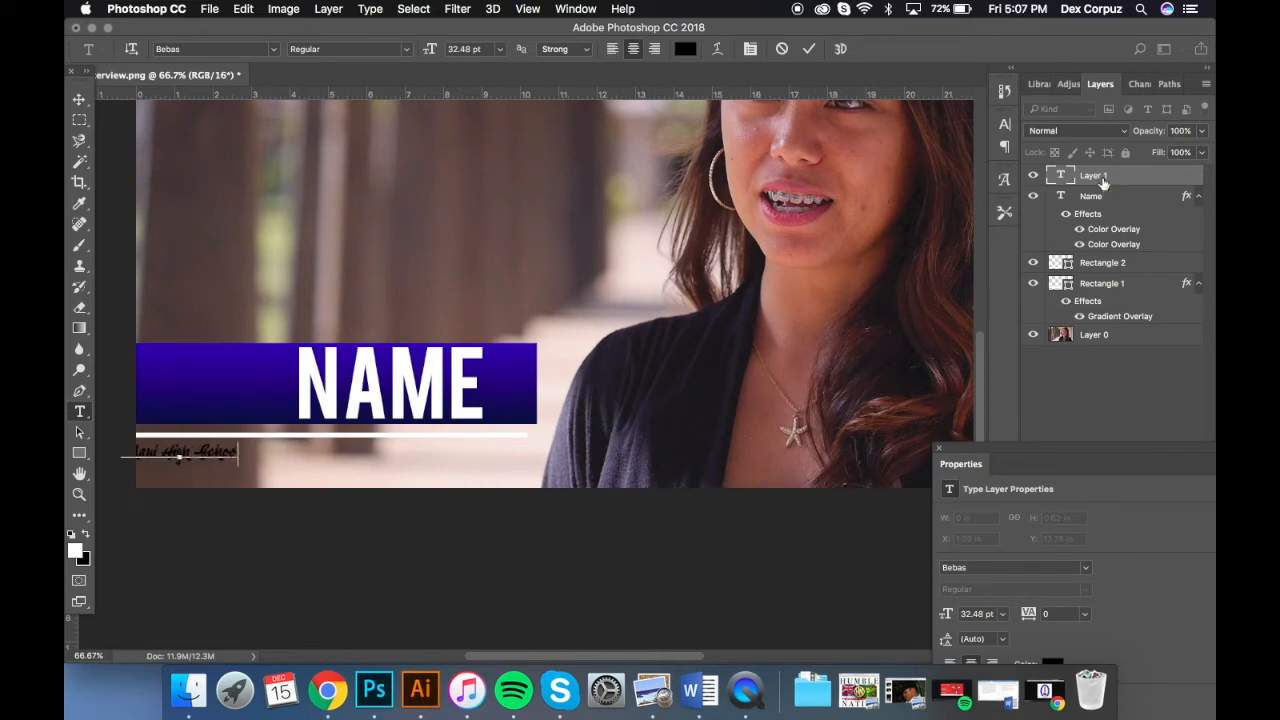
pyautogui.write(' Sen')
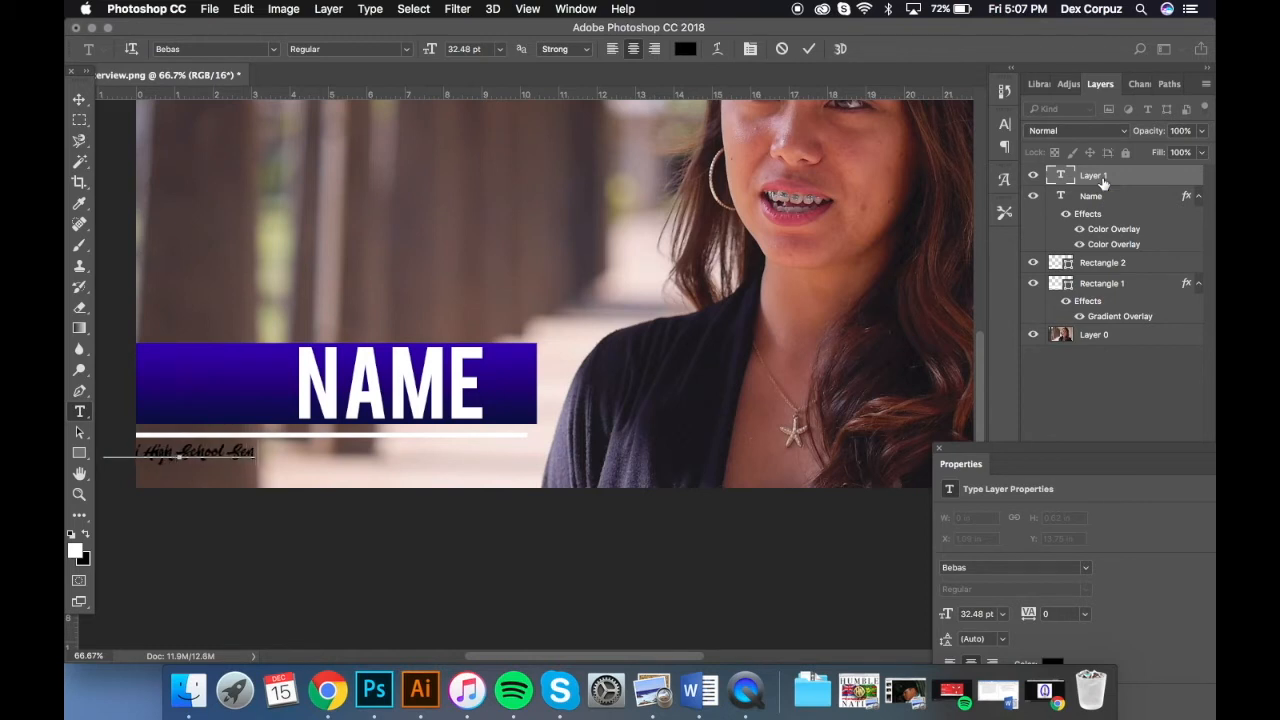
pyautogui.write('iors 2')
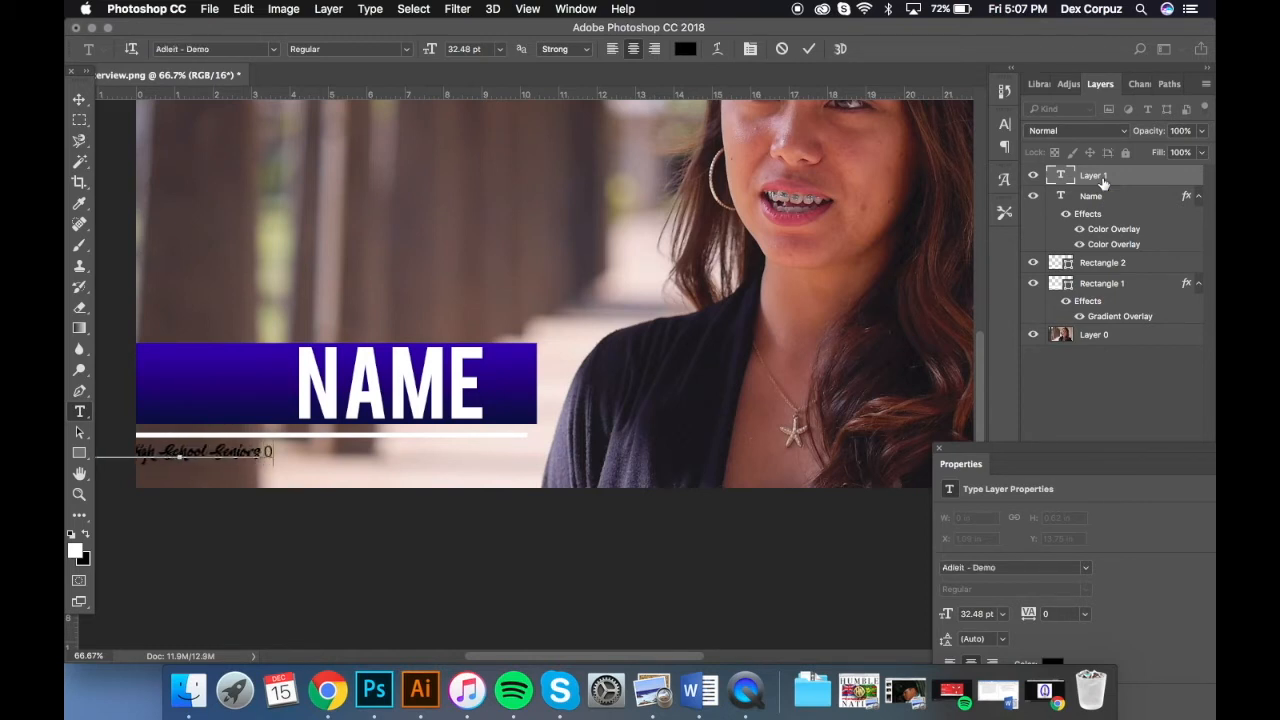
pyautogui.write('017')
pyautogui.press('BackSpace')
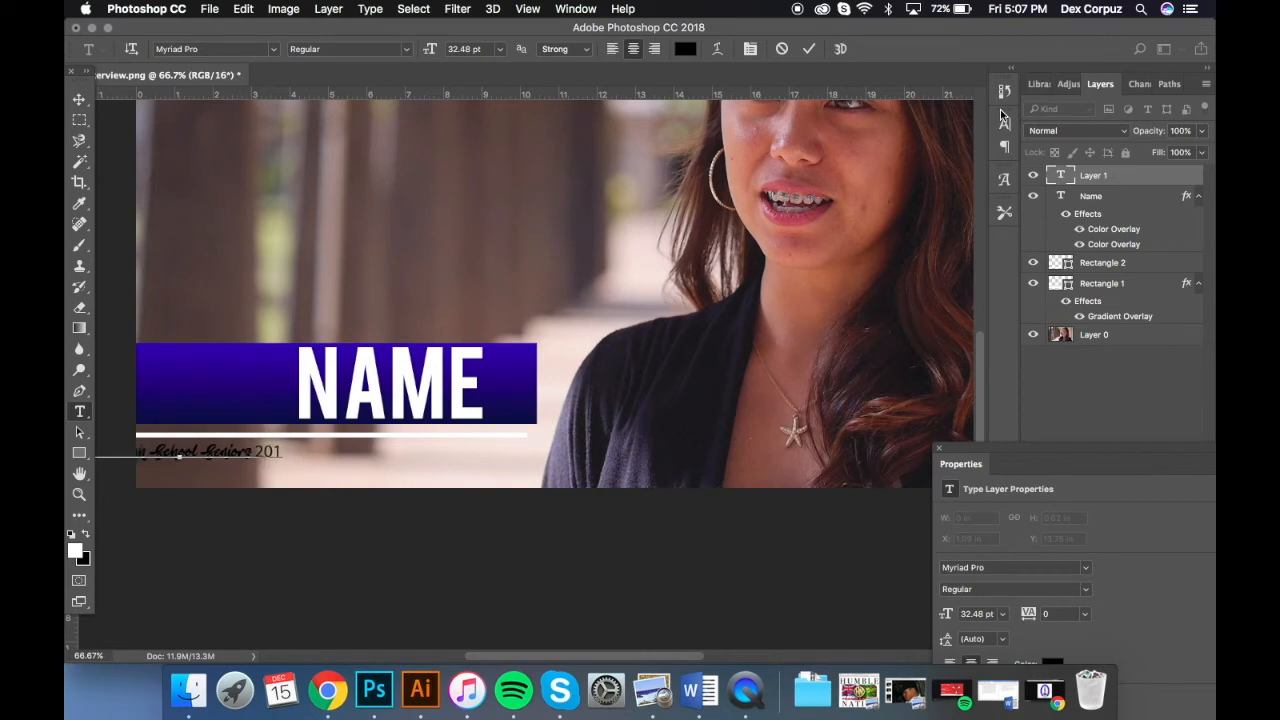
pyautogui.write('8')
# - Move the Maui High School Seniors 2018 text beneath the white line, centered under NAME at about X 3.8 in, Y 13.98 in
pyautogui.click(86, 99)
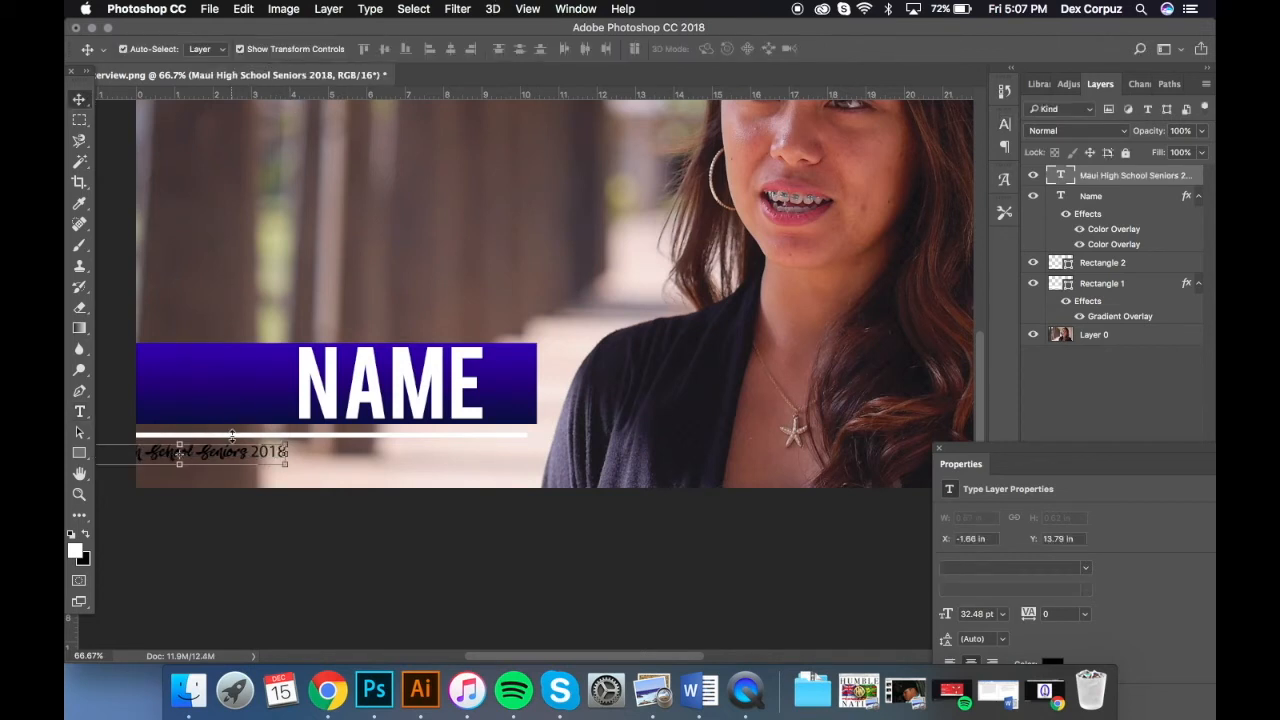
pyautogui.moveTo(233, 455); pyautogui.dragTo(441, 462)
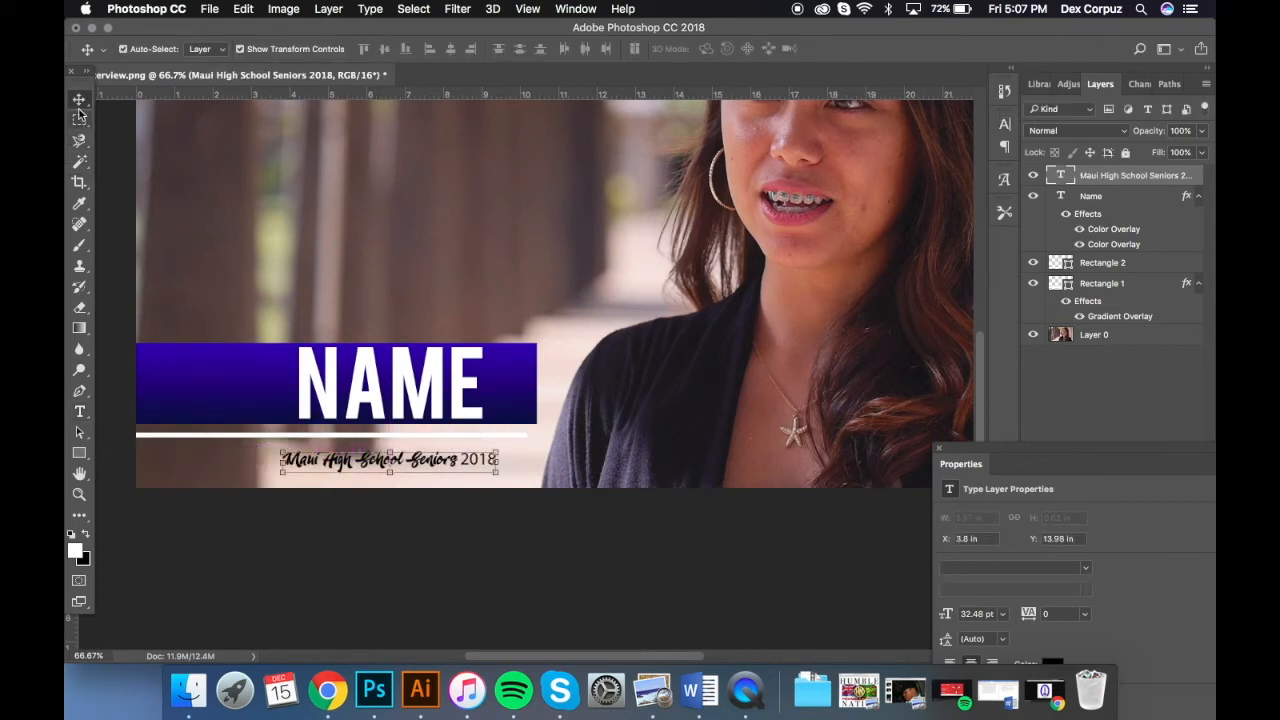
pyautogui.moveTo(229, 386); pyautogui.dragTo(272, 245)
pyautogui.press('super+z')
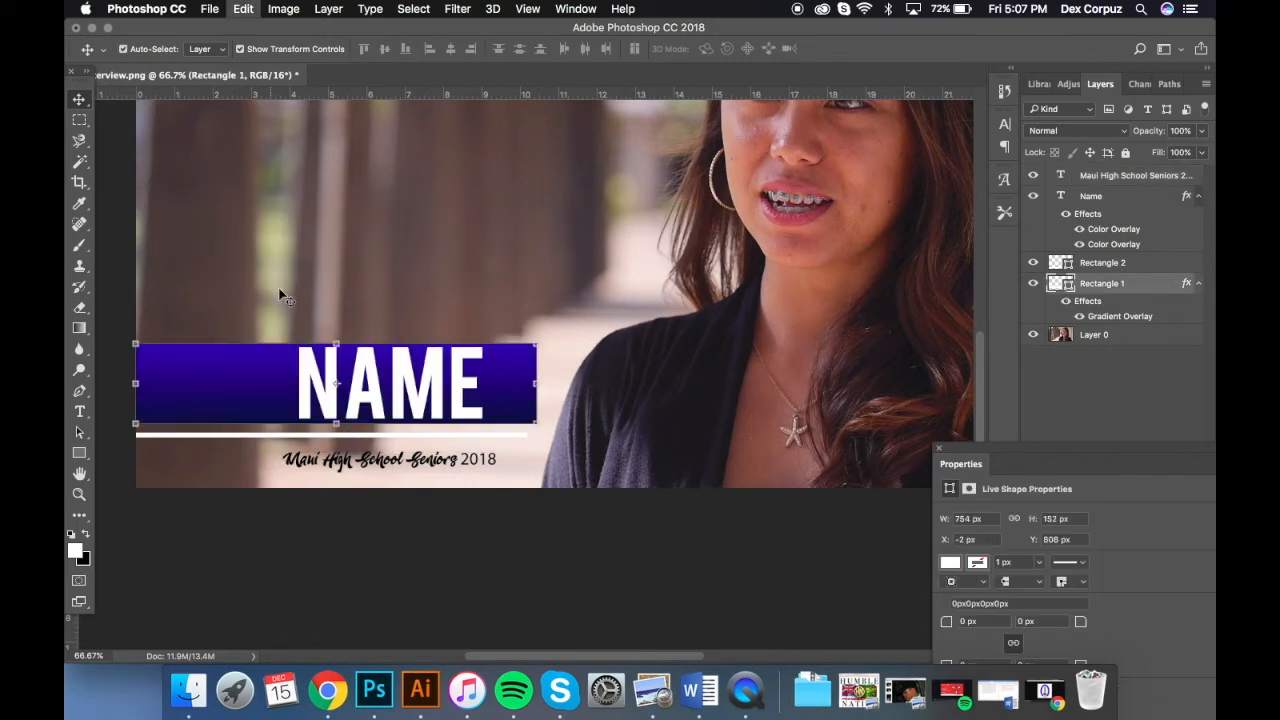
pyautogui.click(350, 464)
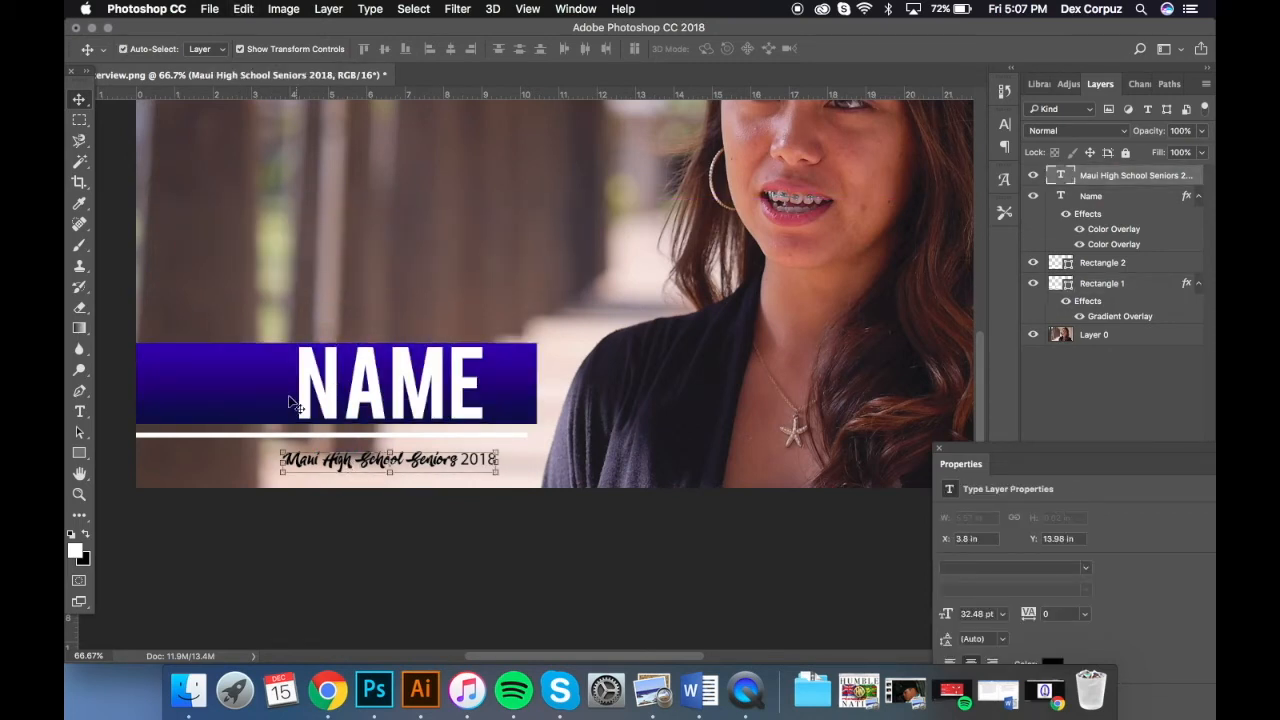
pyautogui.click(251, 391)
pyautogui.moveTo(245, 310); pyautogui.dragTo(324, 189)
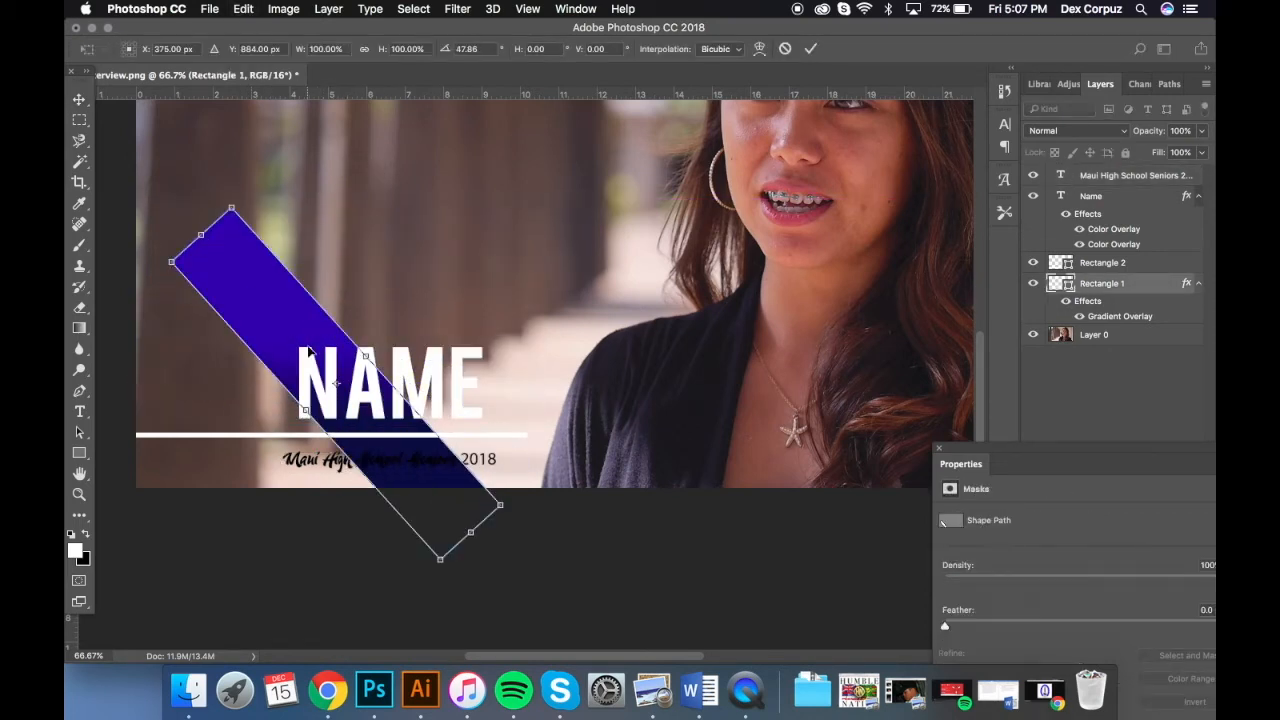
pyautogui.press('super+z')
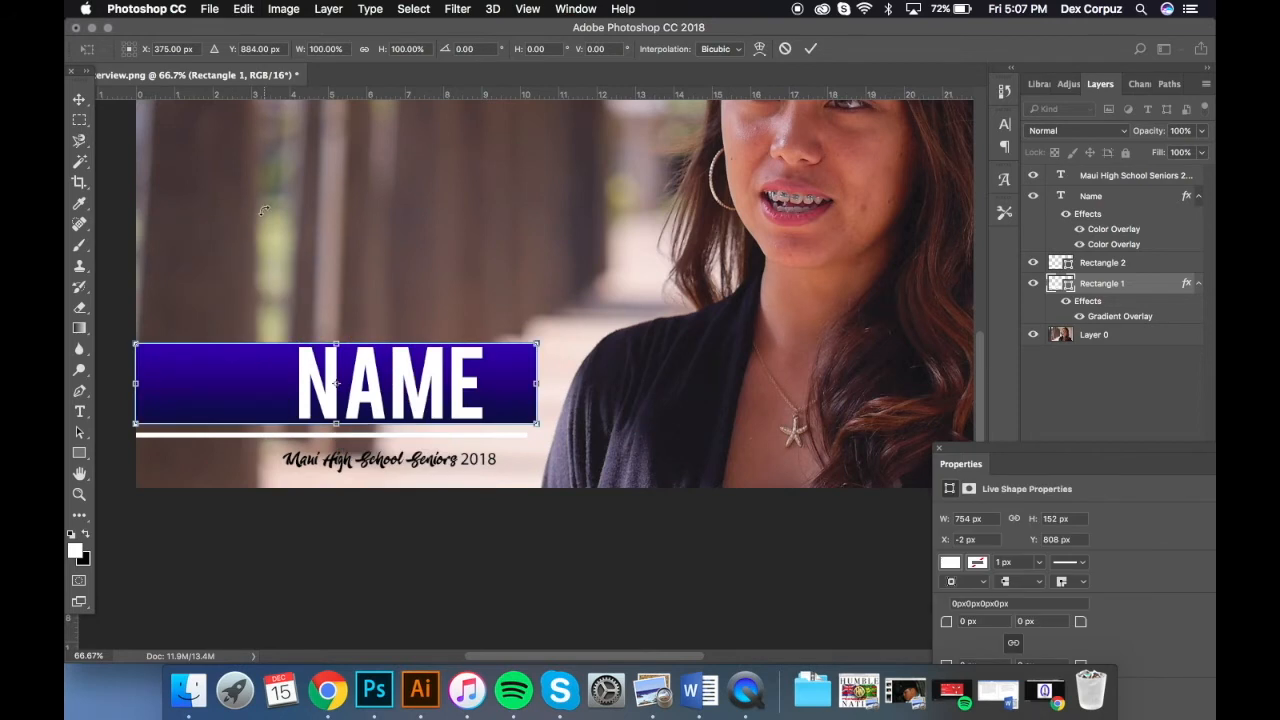
pyautogui.press('Return')
pyautogui.click(233, 289)
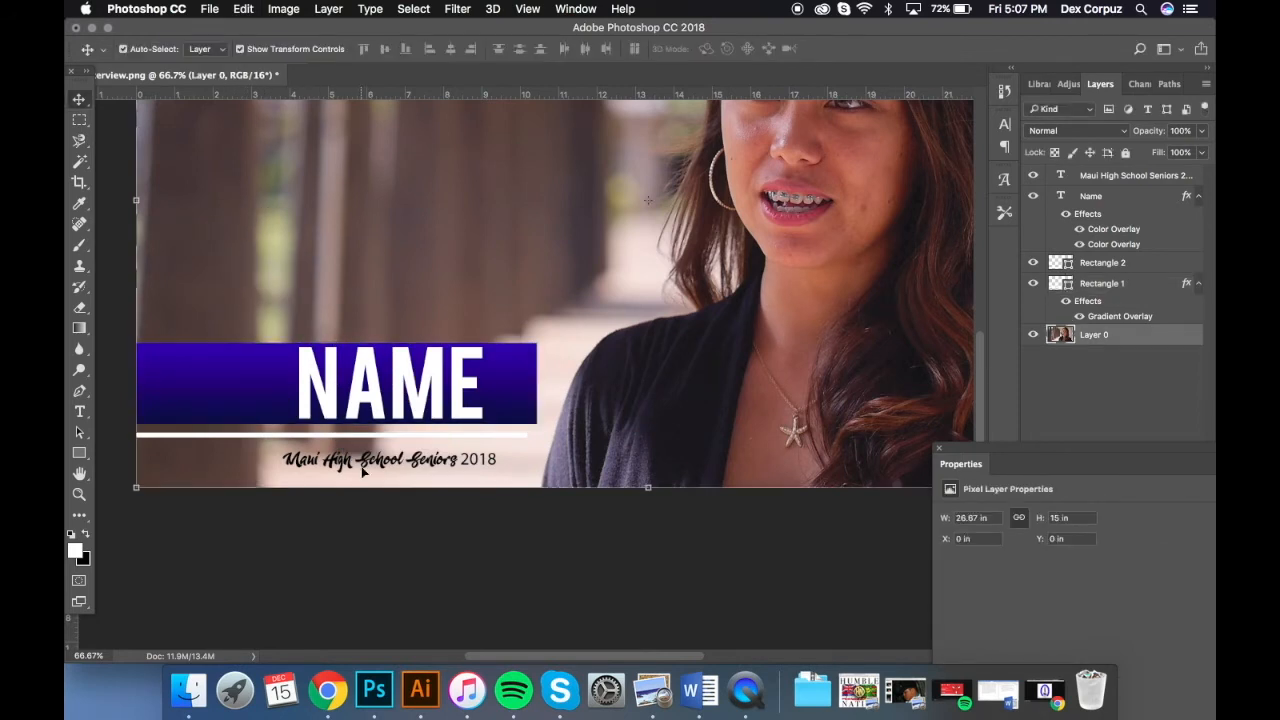
# - Shift the school subtitle to about X 2.58 in, Y 13.83 in and set all its text in Nexa Light Regular
pyautogui.moveTo(363, 472); pyautogui.dragTo(318, 466)
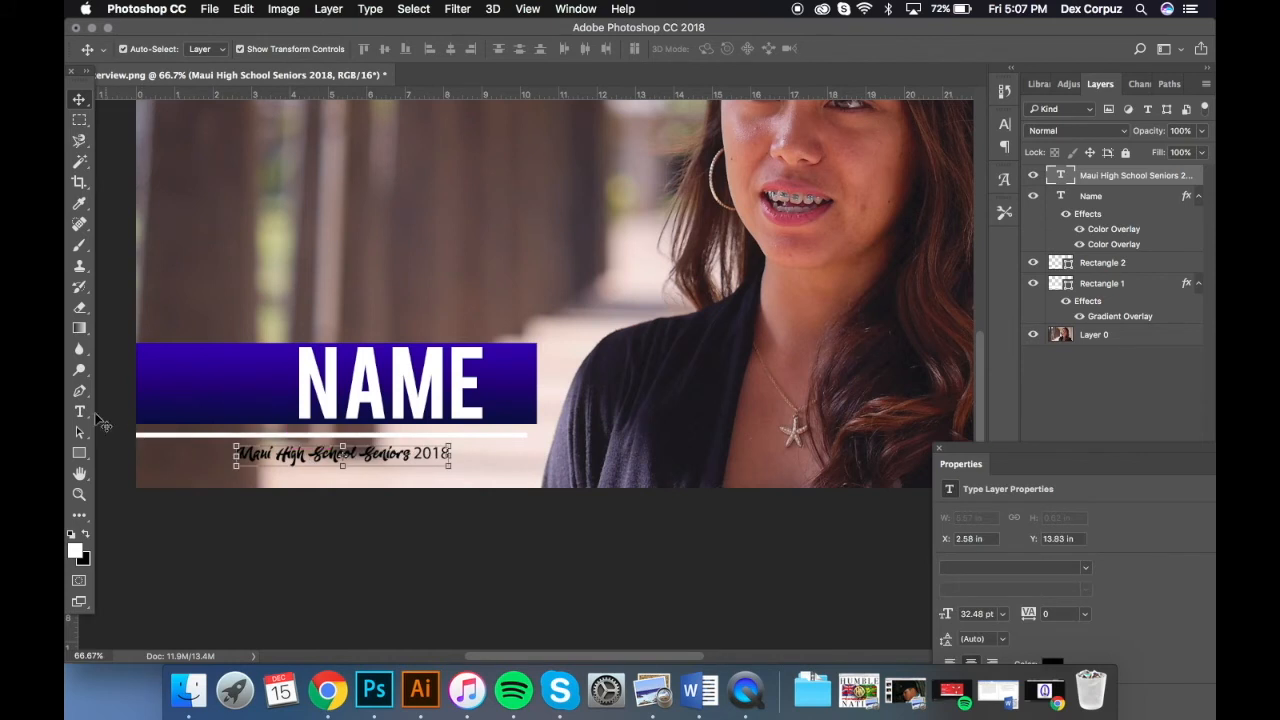
pyautogui.click(80, 412)
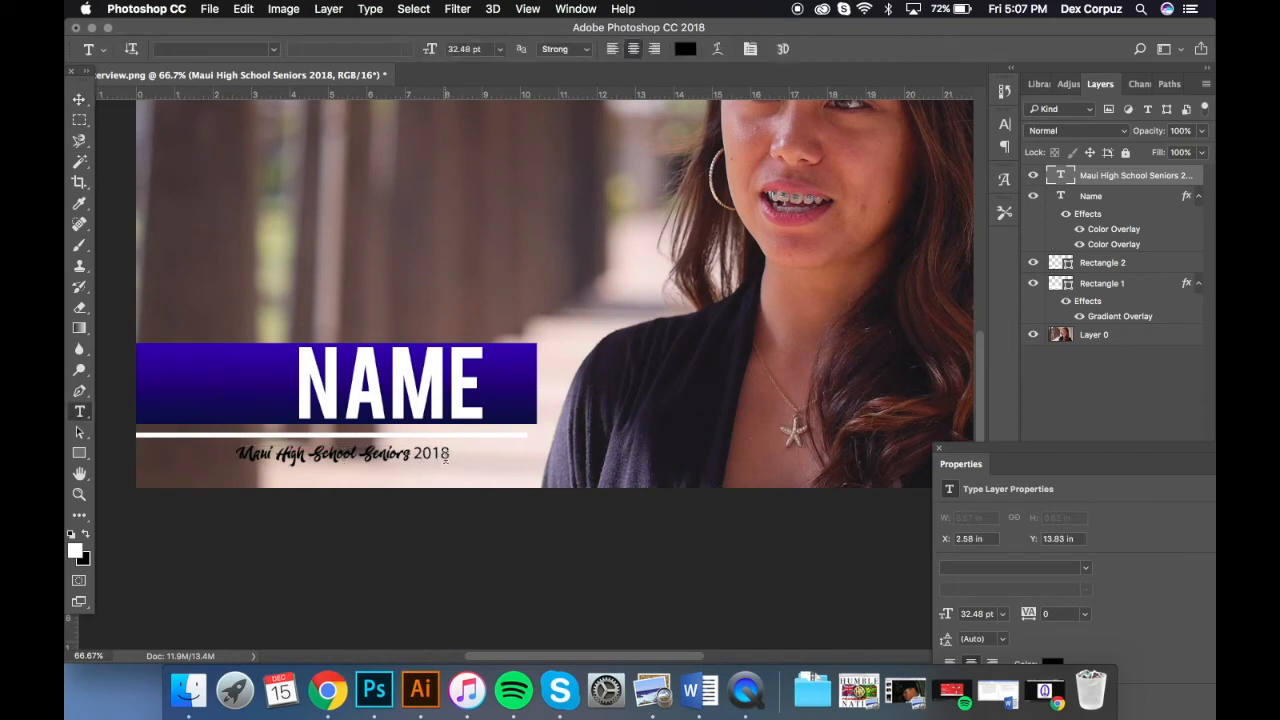
pyautogui.moveTo(446, 455); pyautogui.dragTo(224, 449)
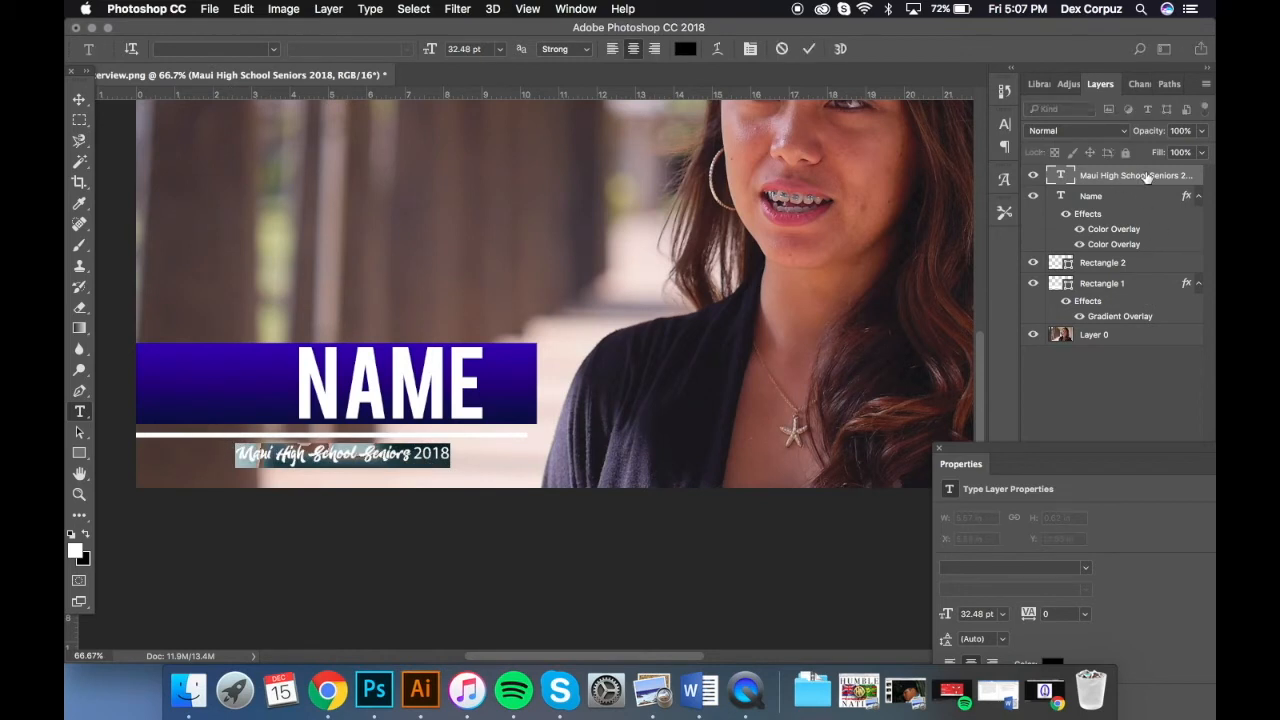
pyautogui.click(276, 51)
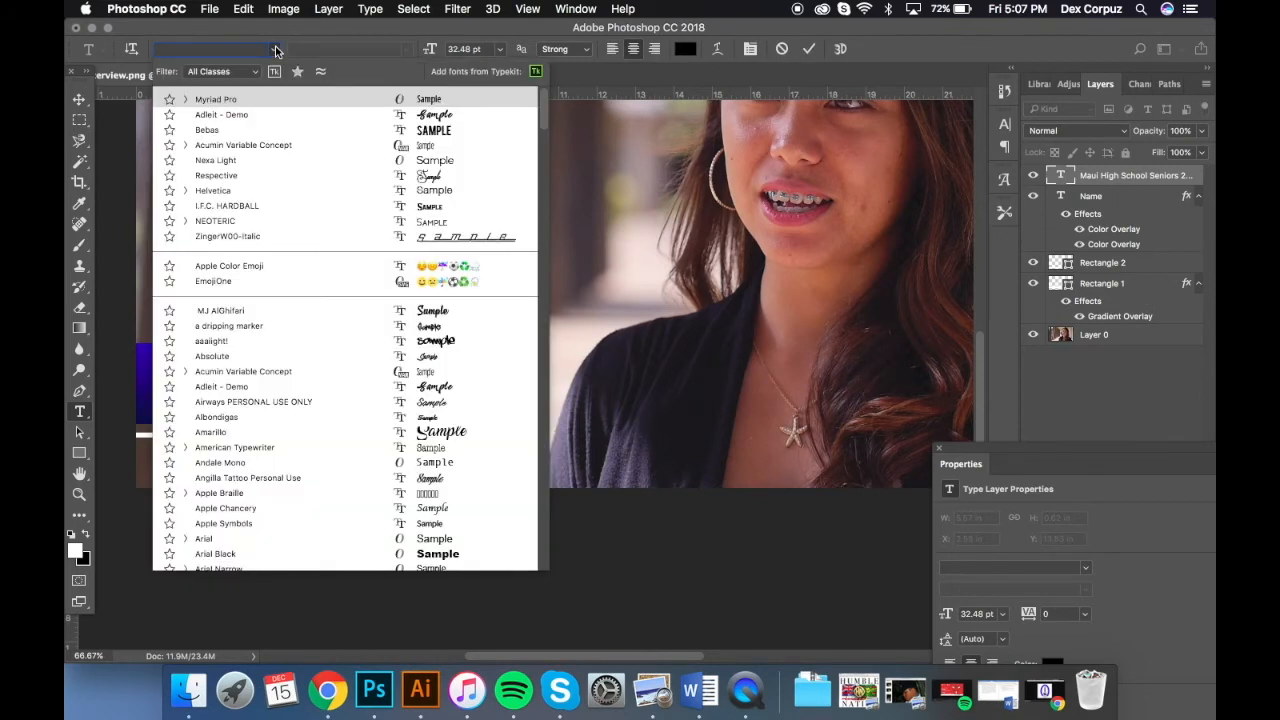
pyautogui.write('mau')
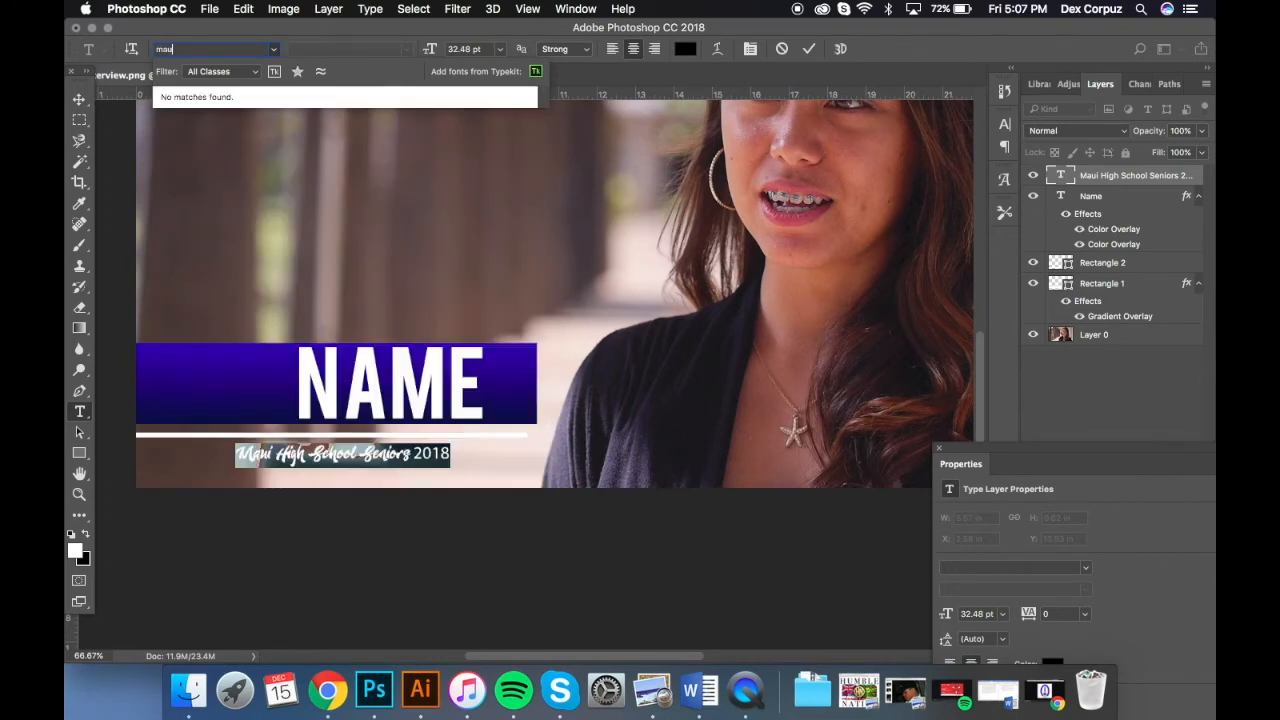
pyautogui.press('BackSpace')
pyautogui.press('BackSpace')
pyautogui.press('BackSpace')
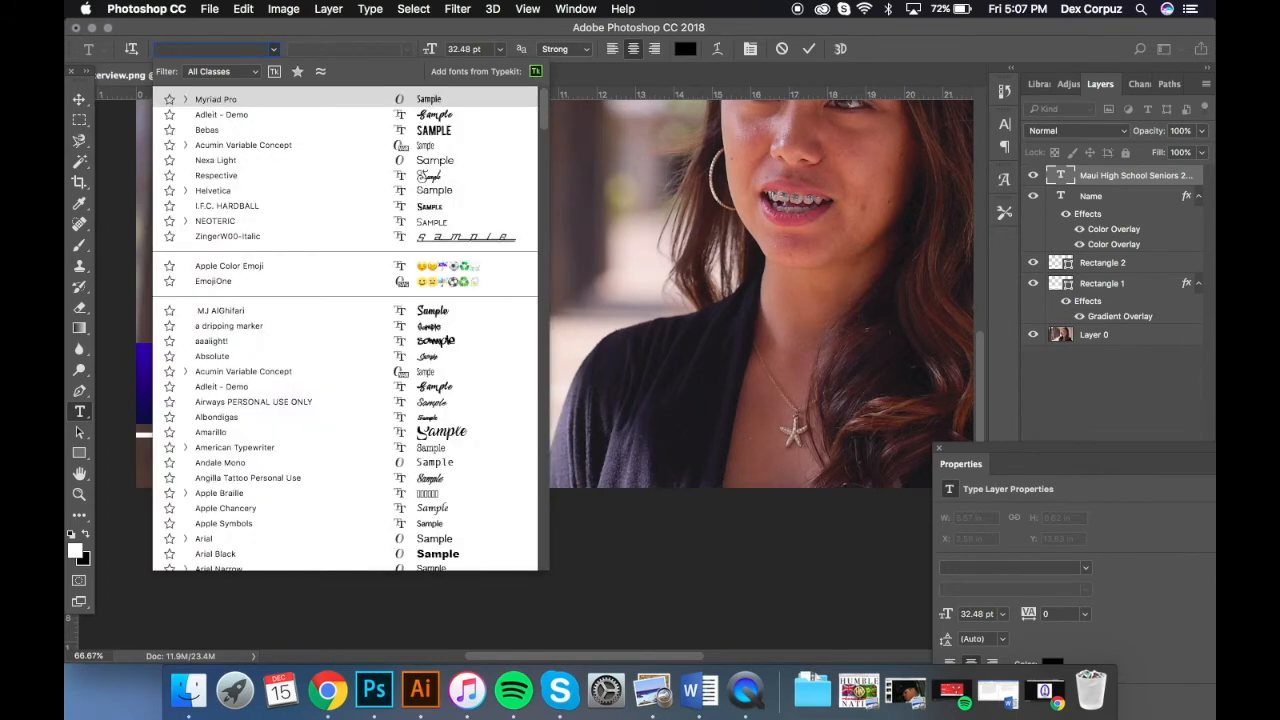
pyautogui.write('a')
pyautogui.press('BackSpace')
pyautogui.write('nexa')
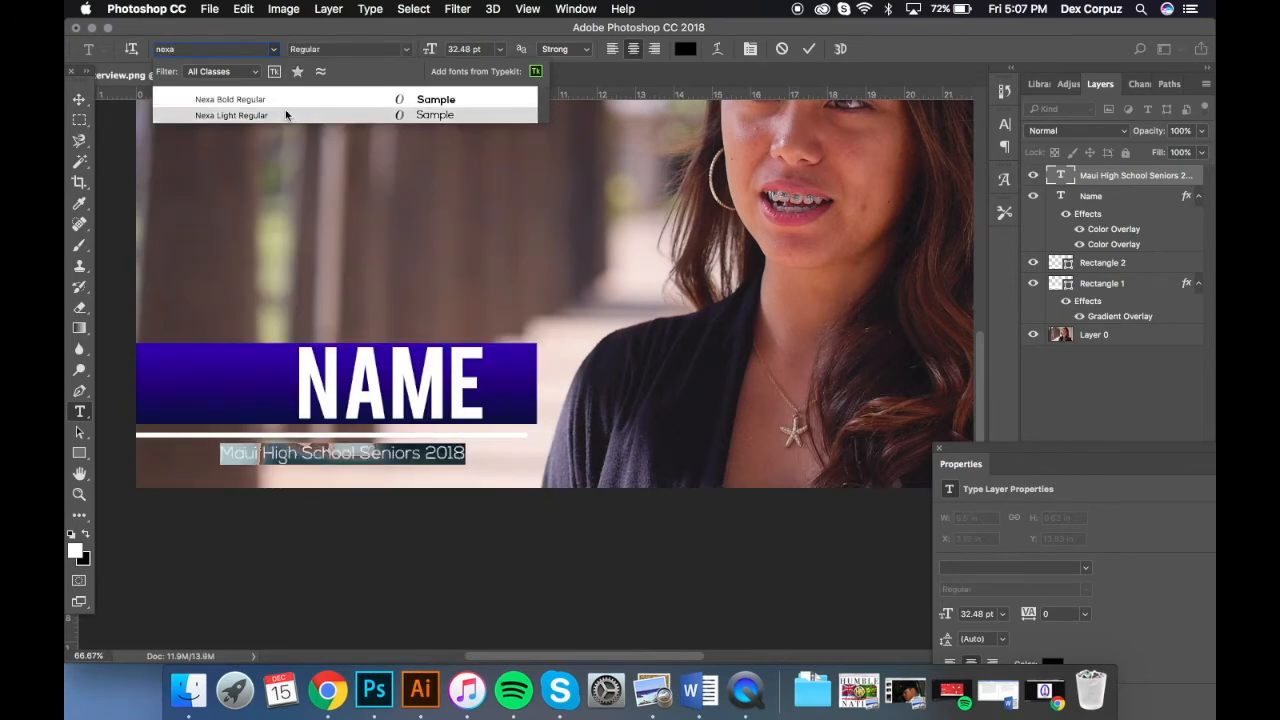
pyautogui.click(286, 116)
# - Scale the subtitle text up to about 42.39 pt, placing it at about X 2.18 in, Y 13.68 in
pyautogui.click(79, 99)
pyautogui.moveTo(462, 449); pyautogui.dragTo(533, 418)
pyautogui.doubleClick(517, 458)
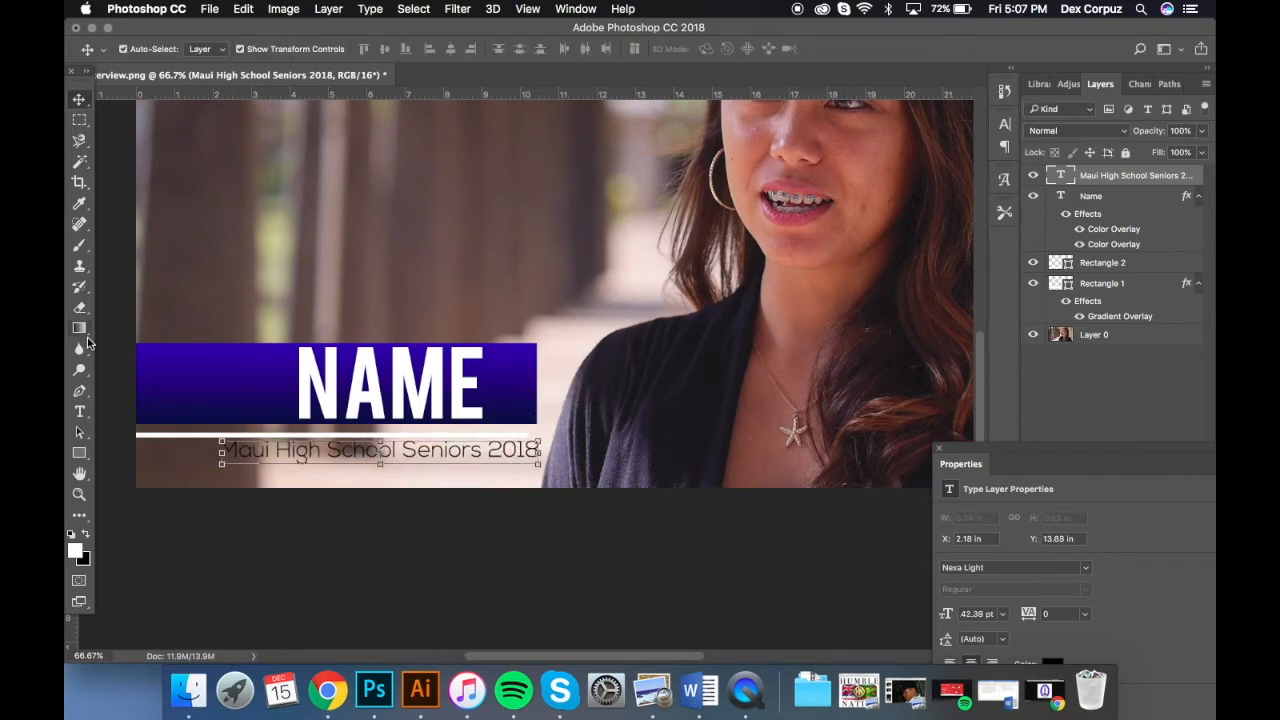
pyautogui.click(80, 412)
pyautogui.moveTo(222, 449); pyautogui.dragTo(540, 449)
pyautogui.click(497, 50)
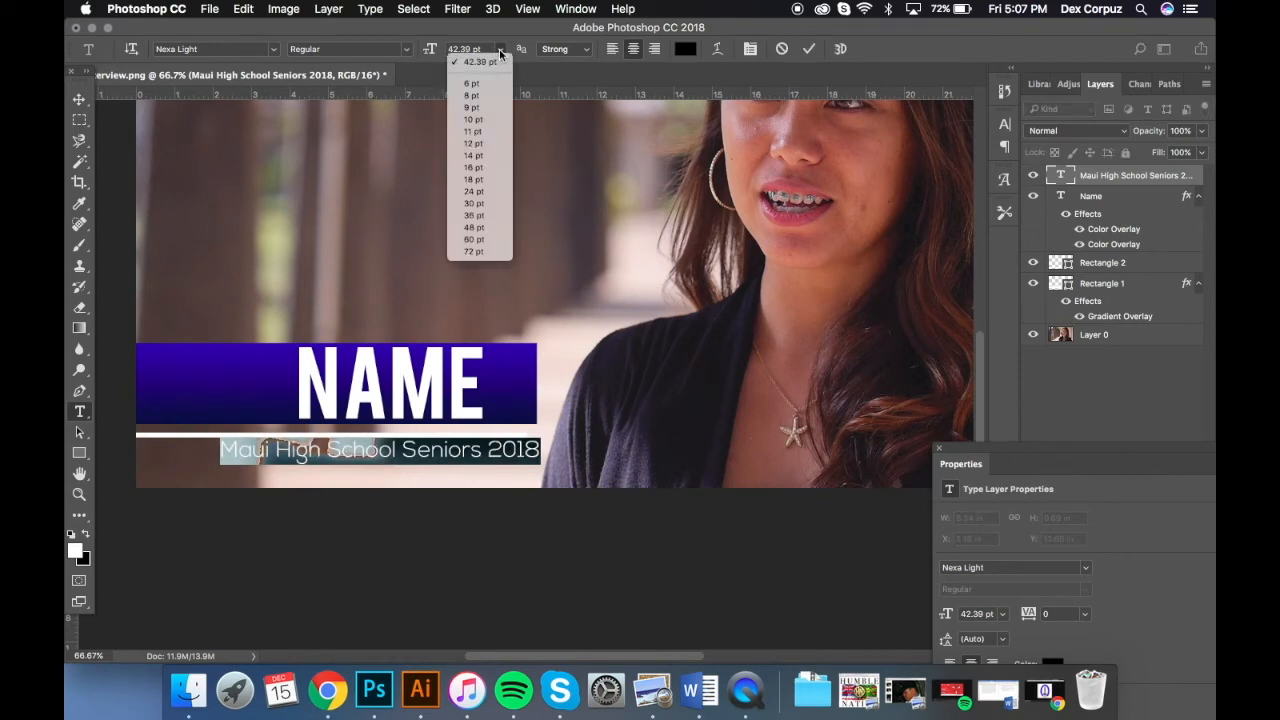
pyautogui.click(80, 99)
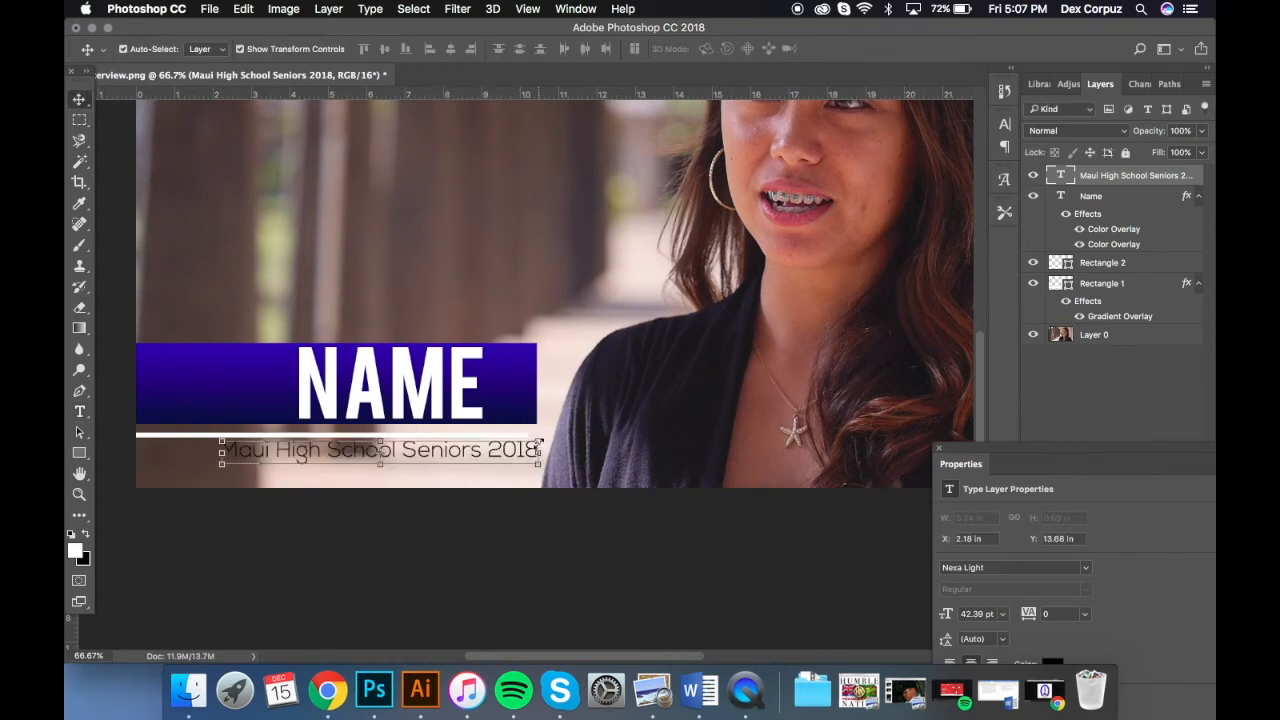
# - Reposition the subtitle just beneath the white line so that its right end lines up with the end of the line
pyautogui.moveTo(516, 456); pyautogui.dragTo(490, 455)
pyautogui.press('Return')
pyautogui.moveTo(180, 438); pyautogui.dragTo(250, 463)
pyautogui.press('Return')
pyautogui.click(268, 289)
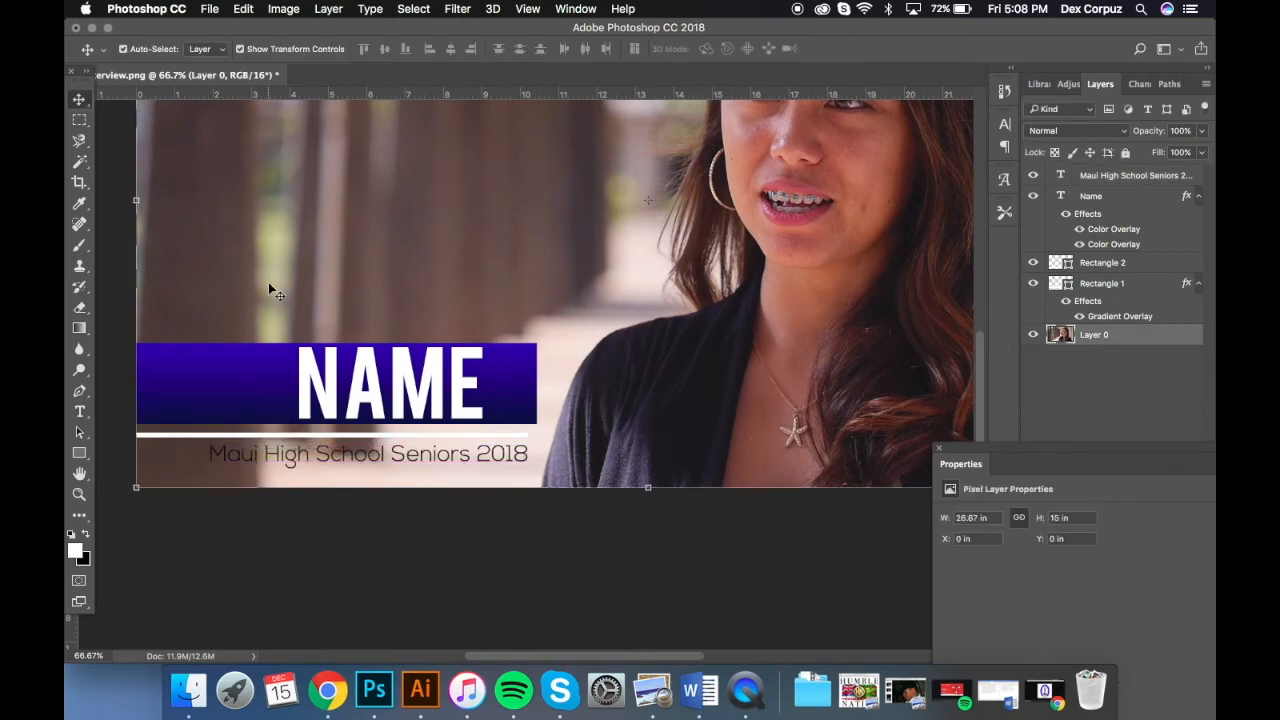
# - Place the Name layer above the school subtitle layer in the stacking order and deselect all layers
pyautogui.press('super+minus')
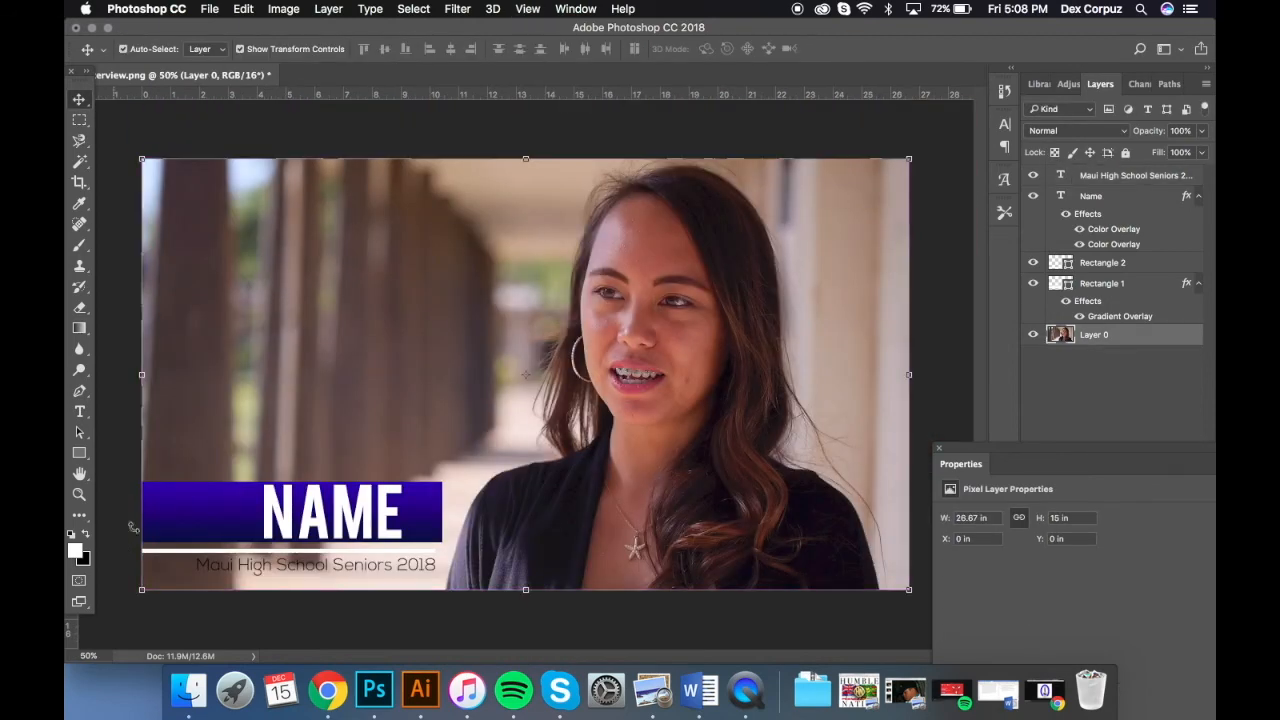
pyautogui.click(177, 526)
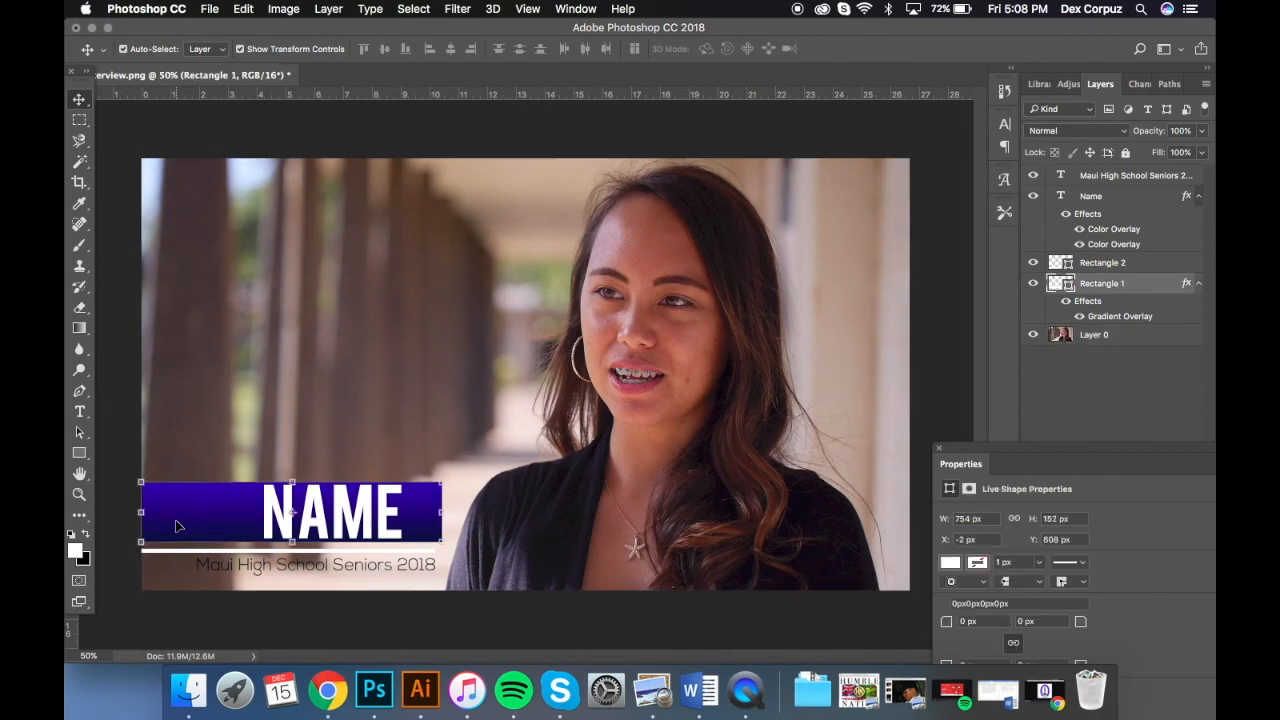
pyautogui.click(118, 455)
pyautogui.press('super+plus')
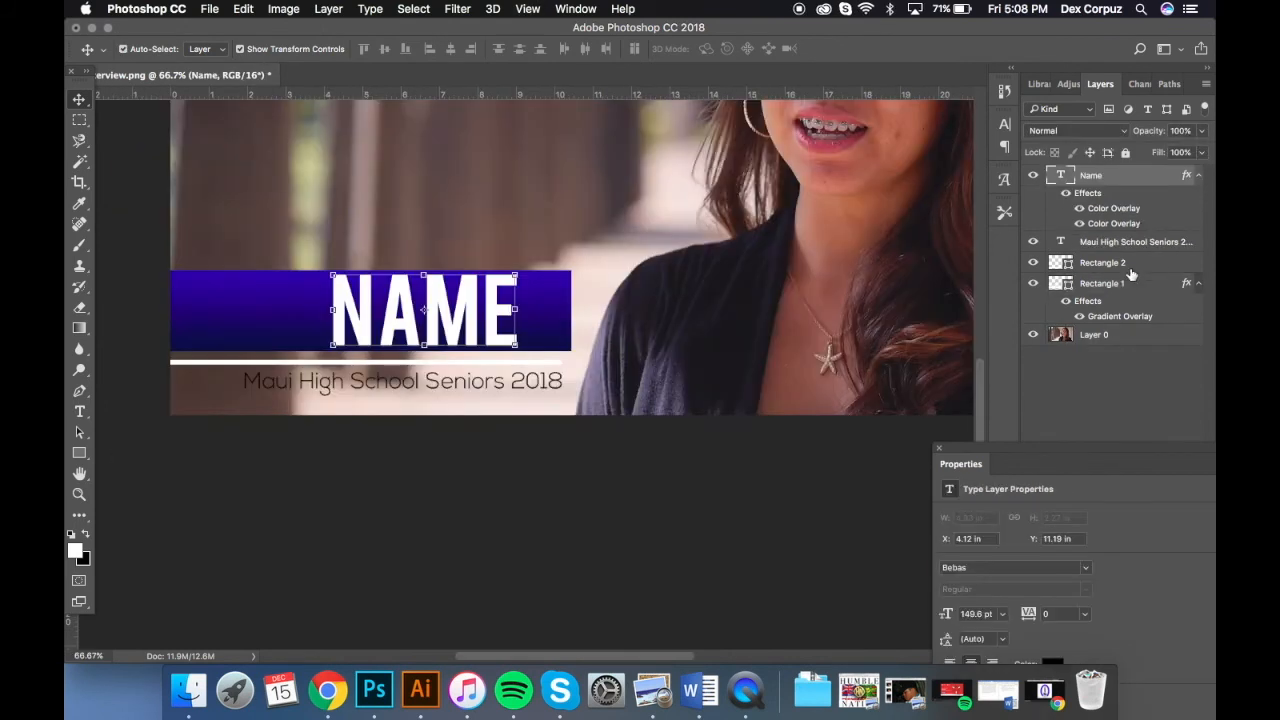
pyautogui.click(1127, 268)
pyautogui.click(517, 483)
pyautogui.scroll(5, 403, 423)
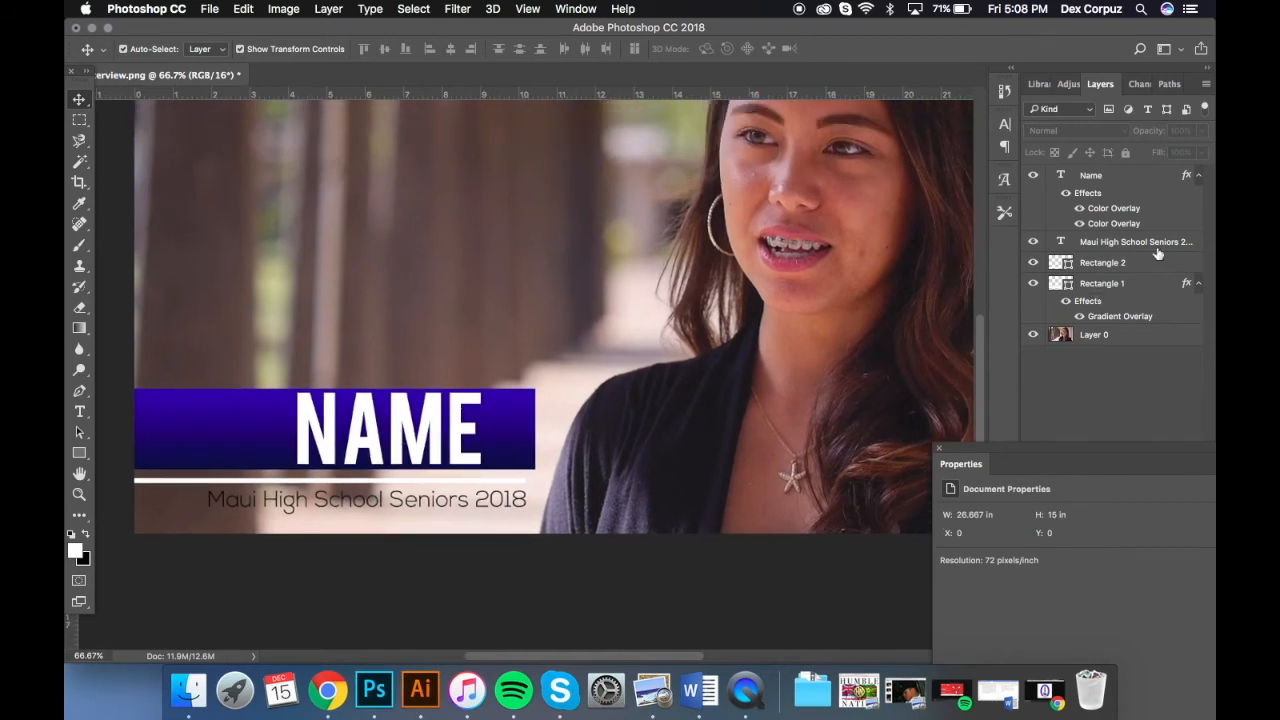
# - Group the school subtitle, Rectangle 2 and Rectangle 1 layers together
pyautogui.click(1119, 250)
pyautogui.keyDown('shift'); pyautogui.click(1140, 264); pyautogui.keyUp('shift')
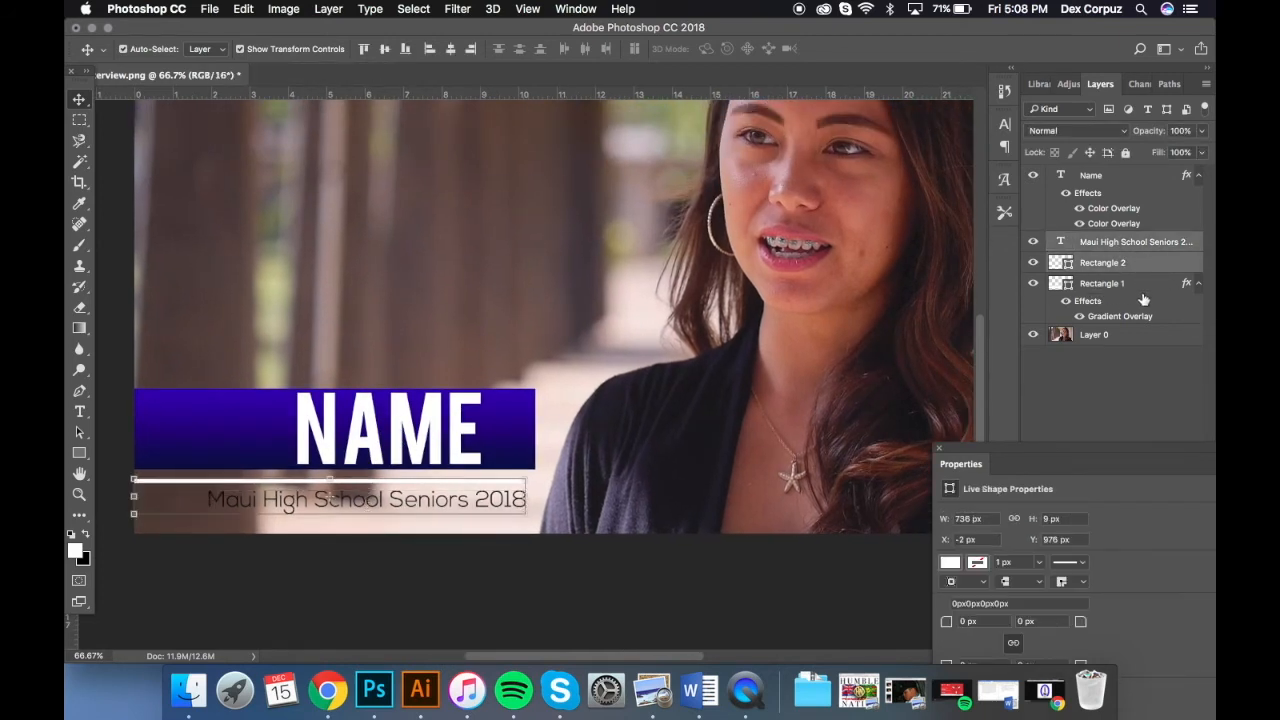
pyautogui.keyDown('shift'); pyautogui.click(1143, 285); pyautogui.keyUp('shift')
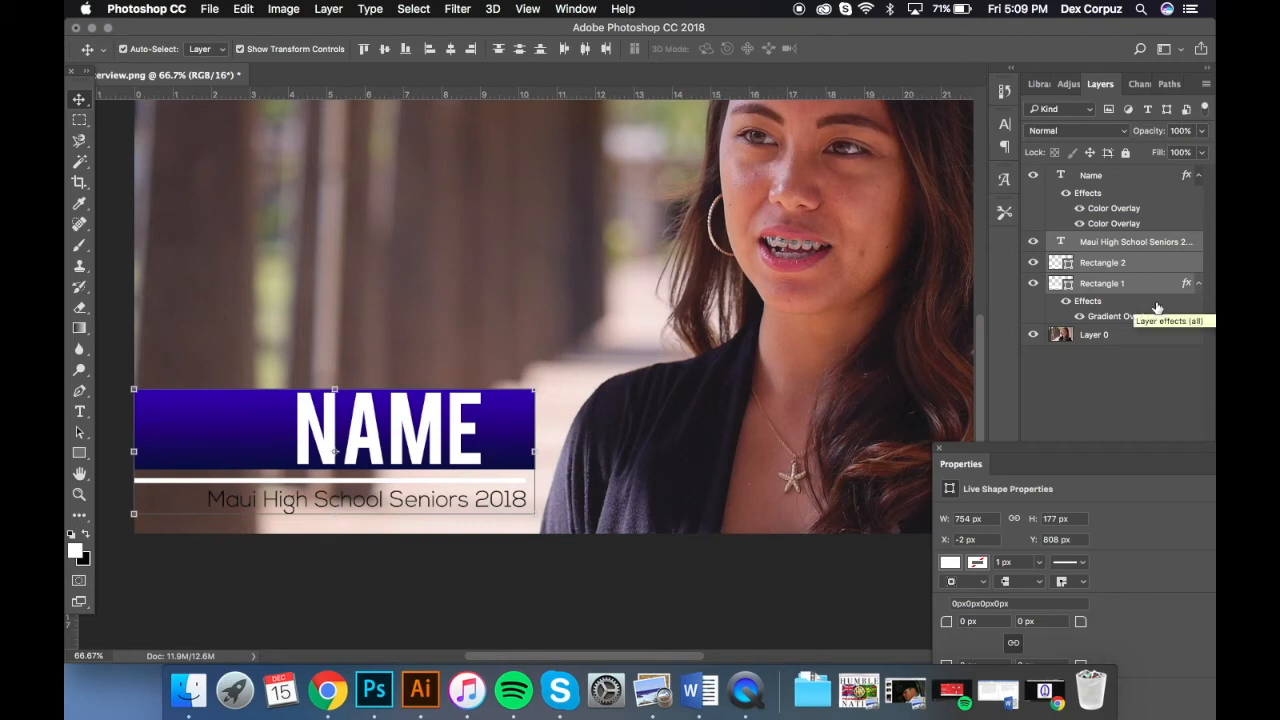
pyautogui.press('super+g')
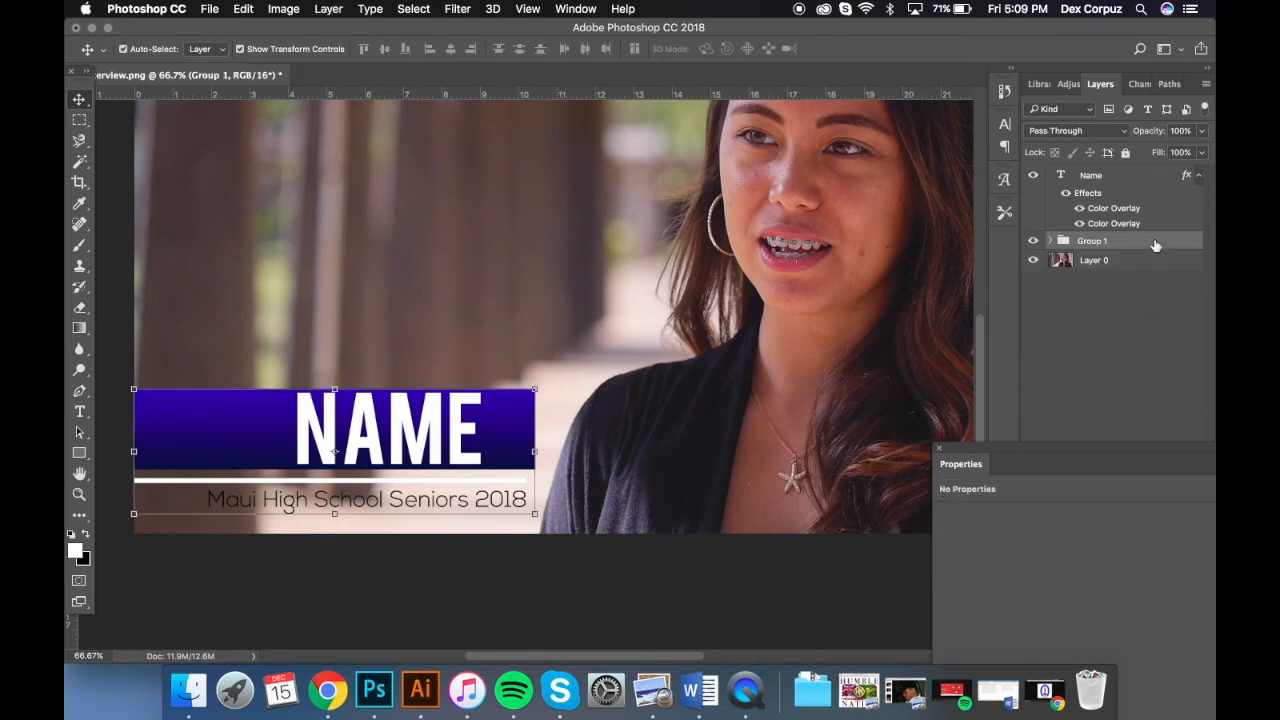
# - Apply a Drop Shadow to Group 1 with about 51% opacity, 13 px distance and 69% spread
pyautogui.doubleClick(1154, 241)
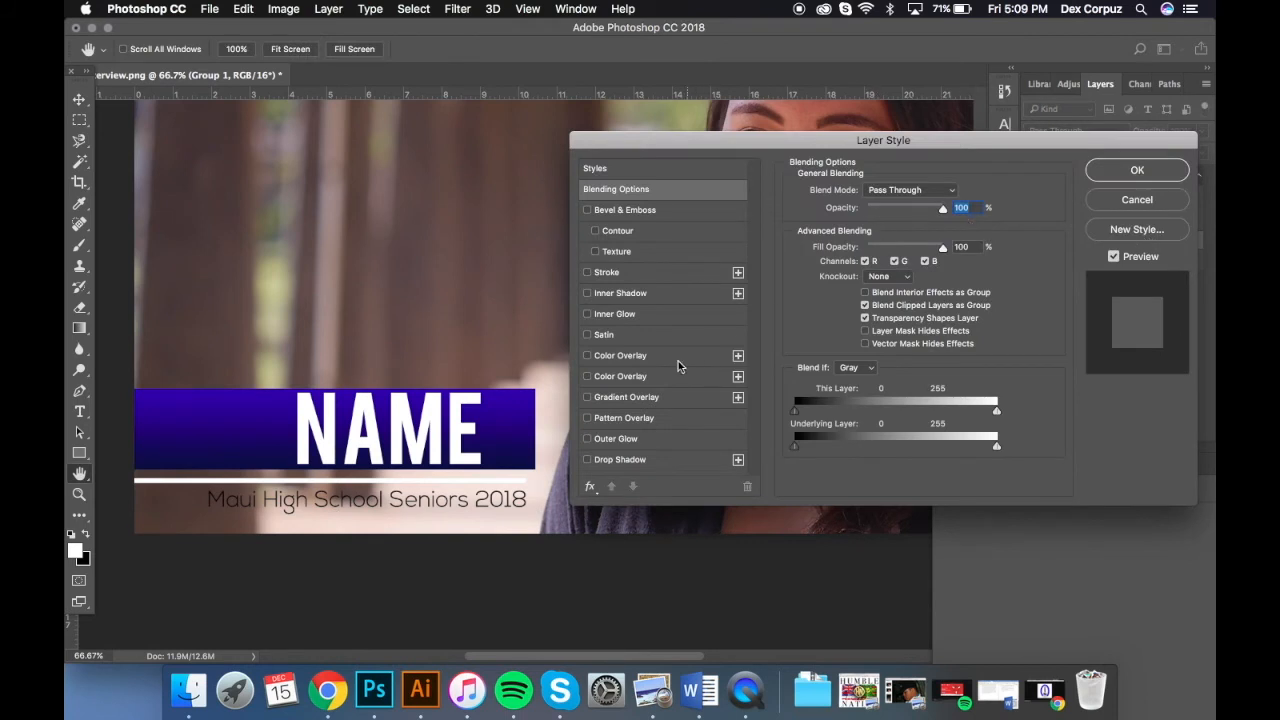
pyautogui.click(588, 460)
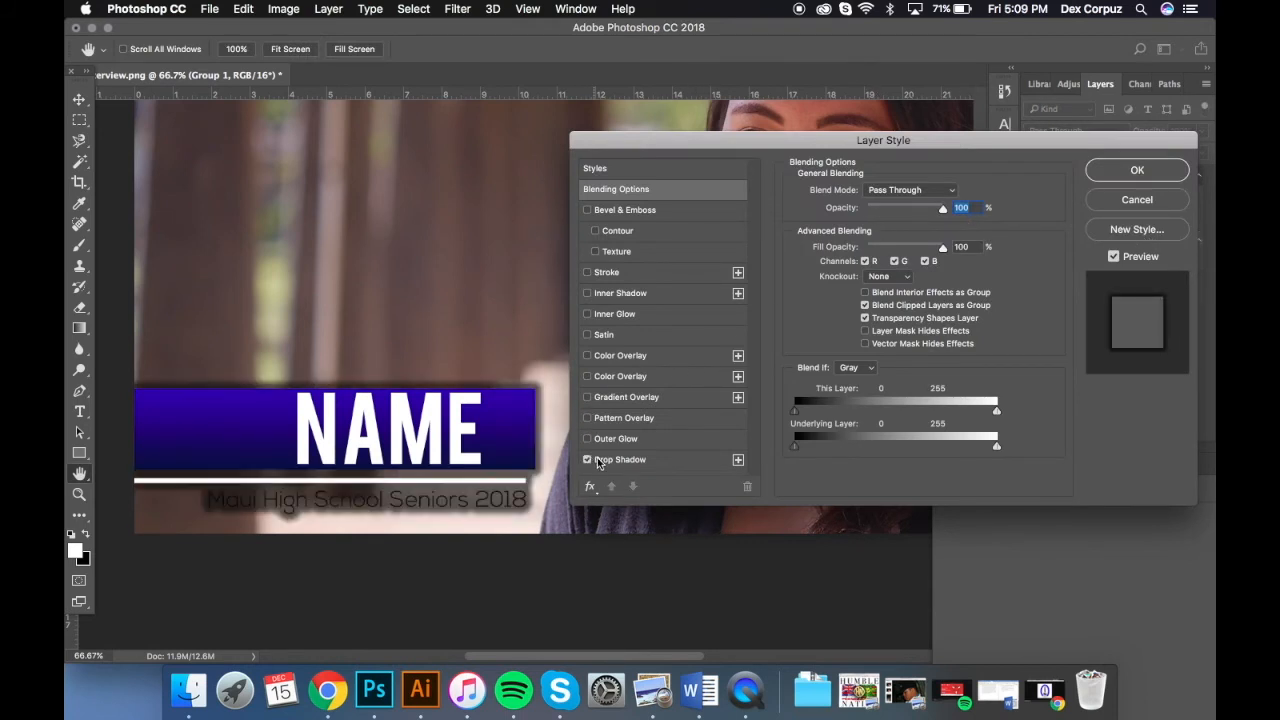
pyautogui.click(598, 463)
pyautogui.moveTo(904, 216); pyautogui.dragTo(868, 216)
pyautogui.moveTo(847, 262); pyautogui.dragTo(877, 263)
pyautogui.moveTo(868, 215); pyautogui.dragTo(885, 218)
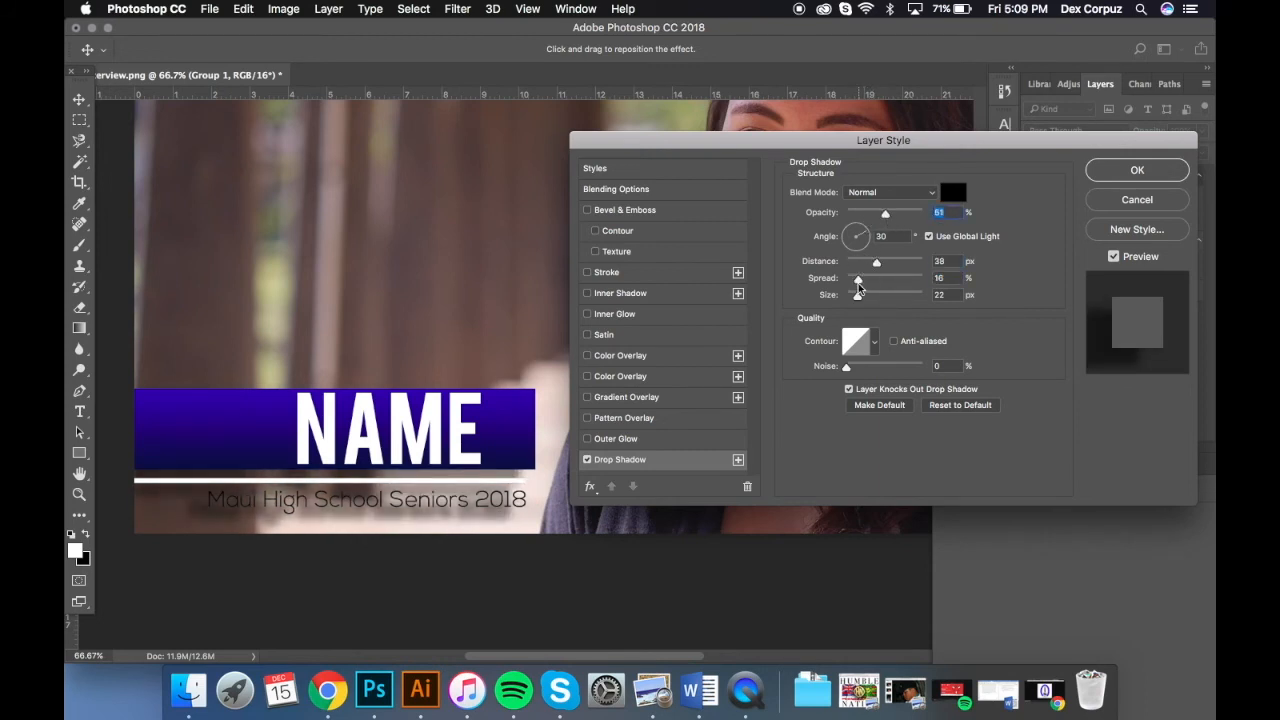
pyautogui.moveTo(858, 281); pyautogui.dragTo(898, 279)
pyautogui.moveTo(877, 262); pyautogui.dragTo(857, 264)
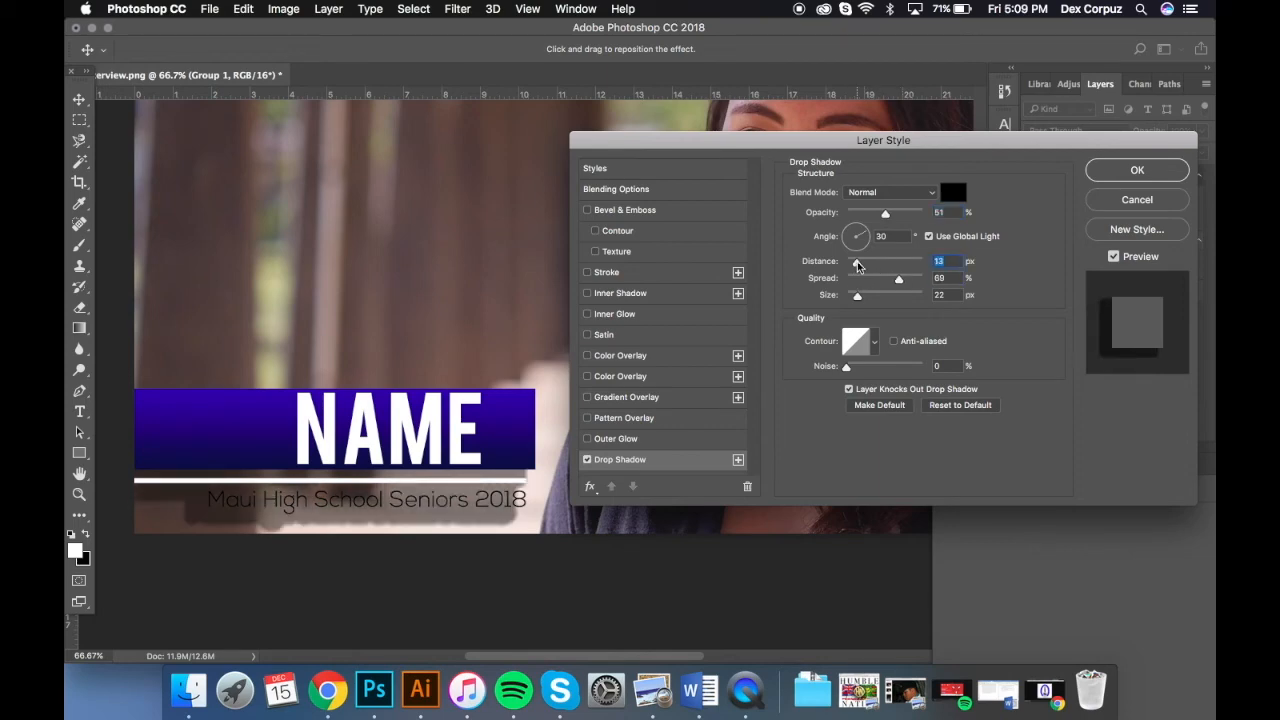
pyautogui.press('Return')
# - Move the NAME text to the middle of the blue bar, at about X 3.06 in, and deselect all layers
pyautogui.moveTo(465, 420); pyautogui.dragTo(423, 410)
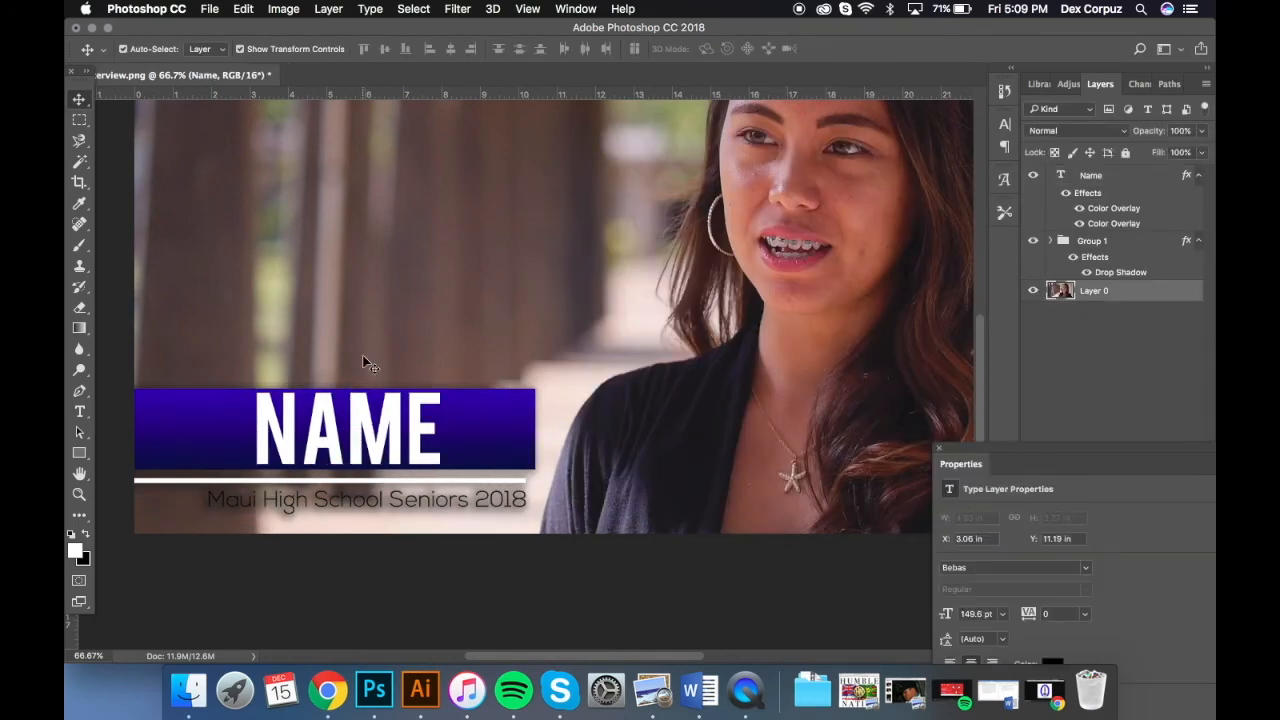
pyautogui.click(363, 363)
pyautogui.press('super+minus')
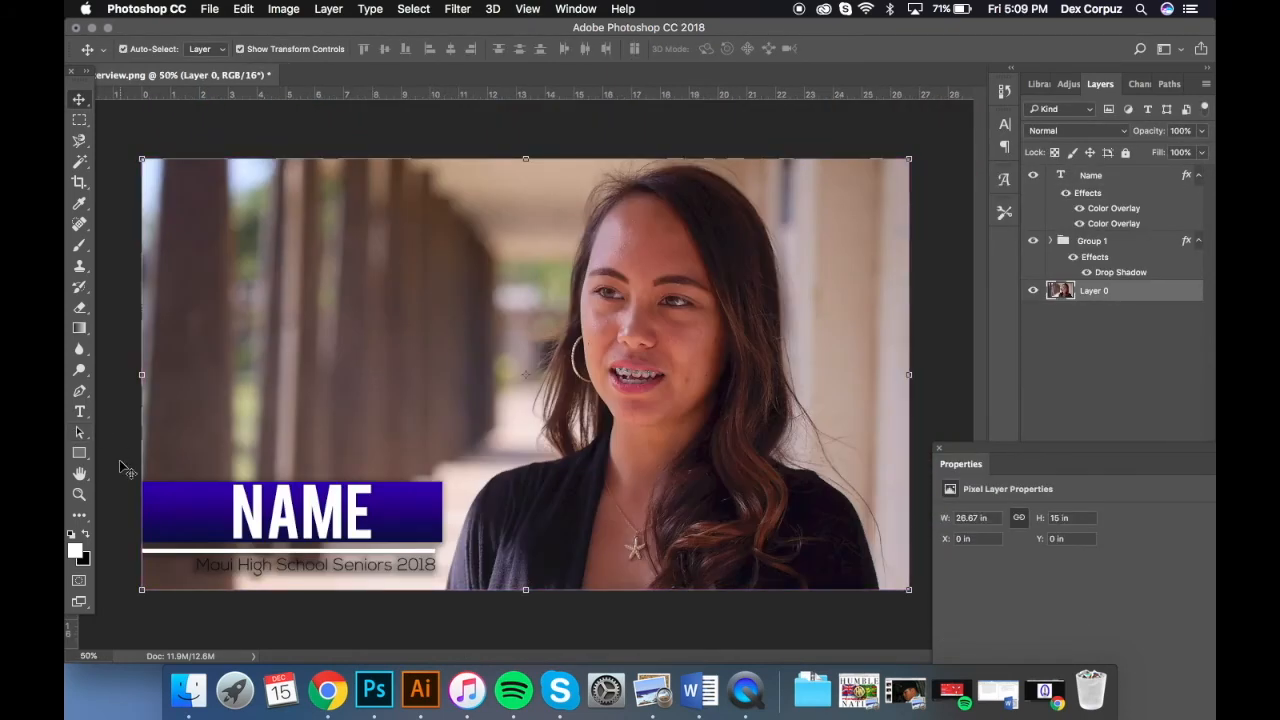
pyautogui.click(120, 468)
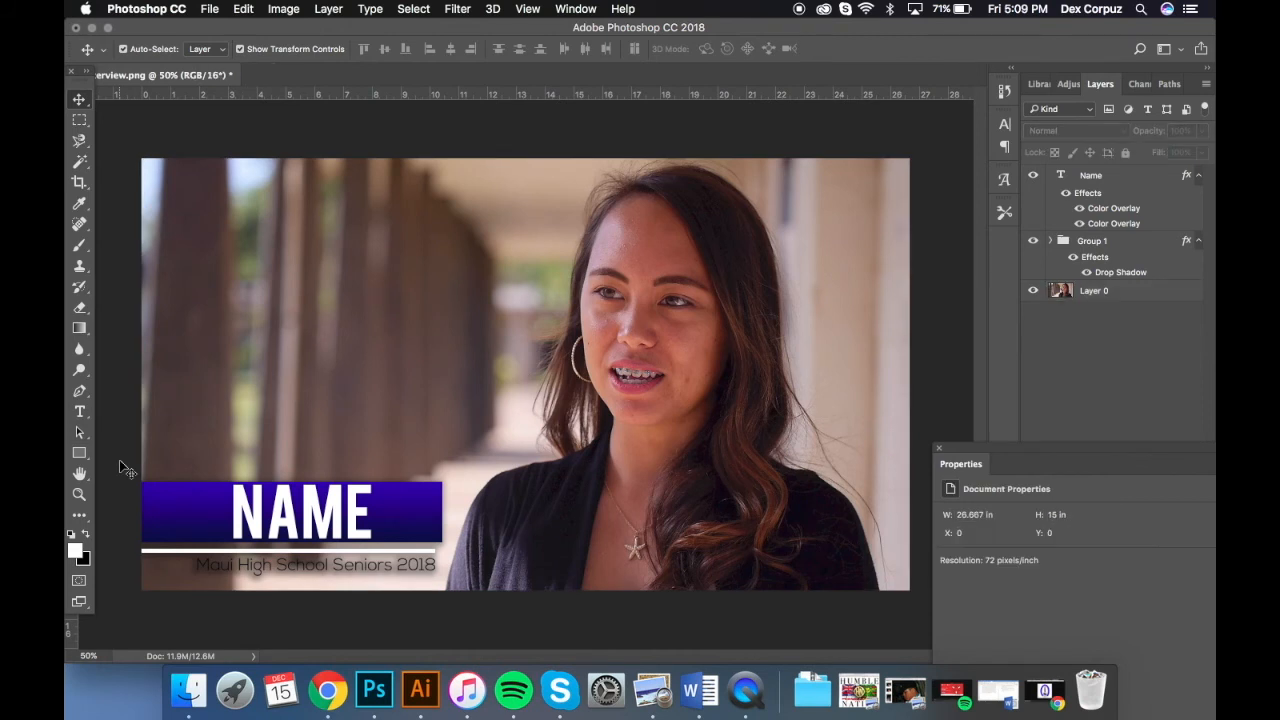
# - Delete the blue gradient rectangle behind NAME
pyautogui.click(268, 518)
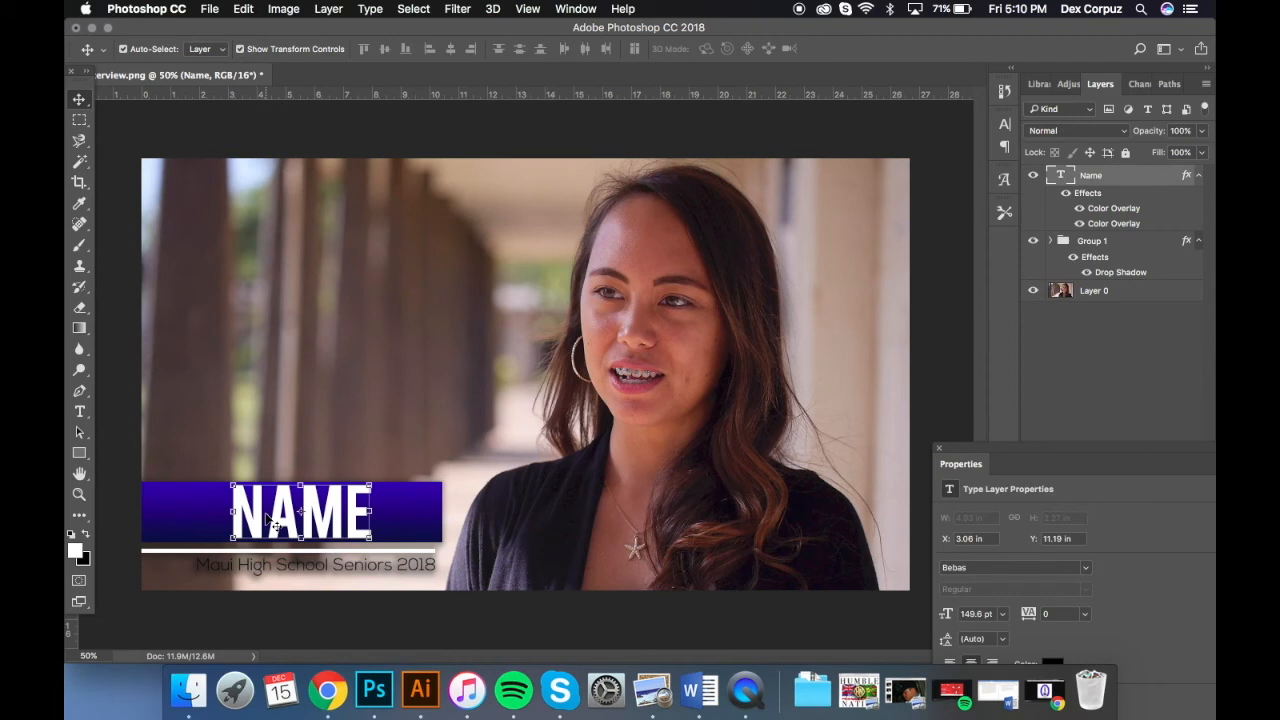
pyautogui.click(427, 519)
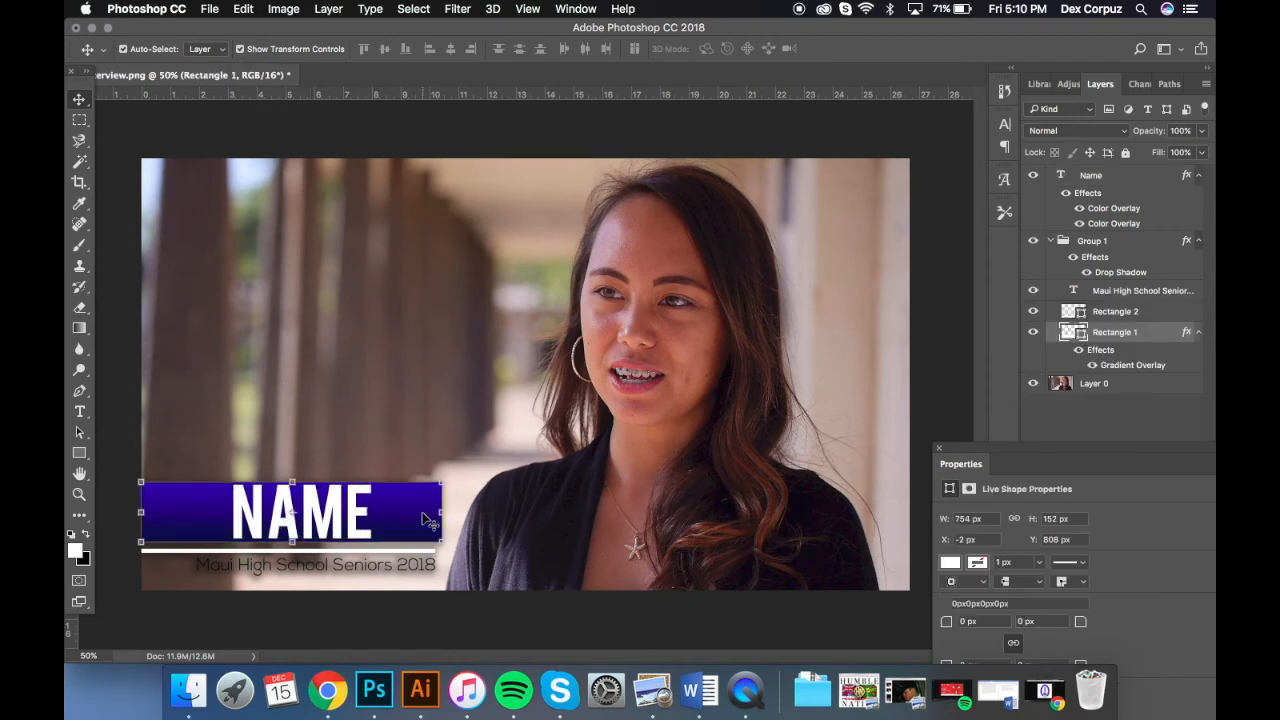
pyautogui.press('Delete')
pyautogui.click(394, 516)
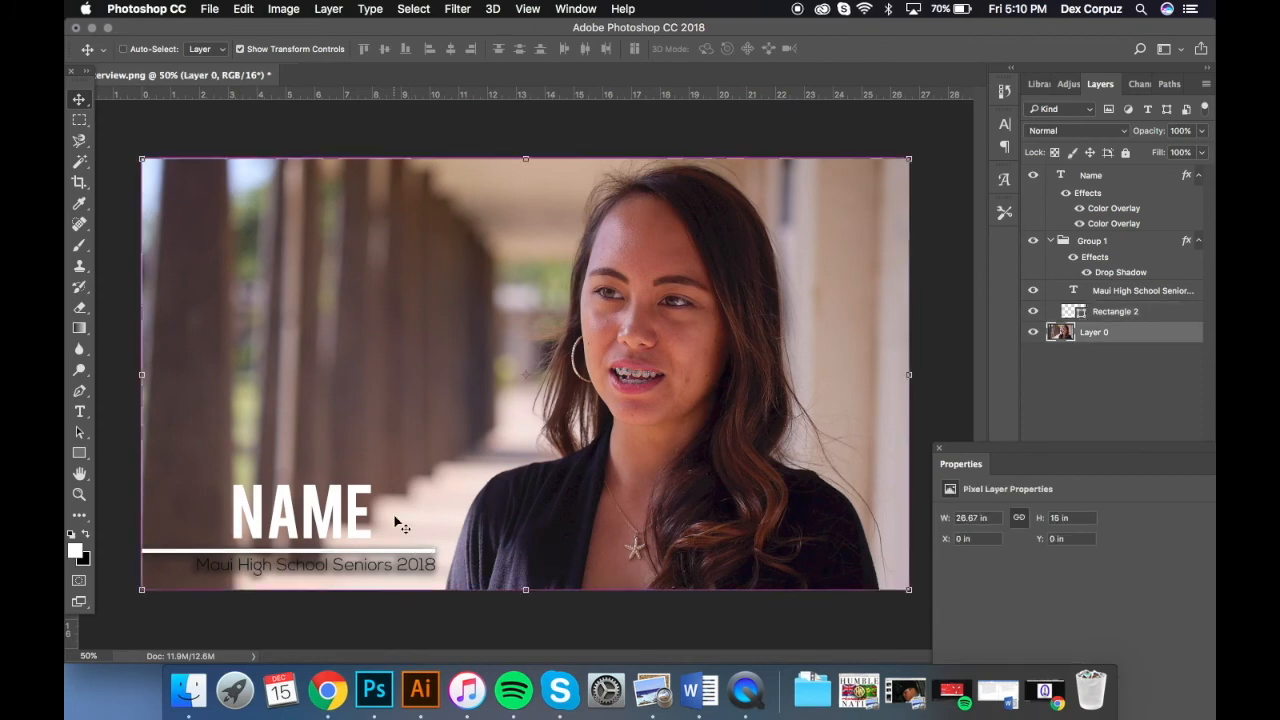
# - Move the NAME text horizontally to about X 4 in above the white line
pyautogui.press('super+equal')
pyautogui.click(456, 515)
pyautogui.moveTo(456, 515); pyautogui.dragTo(492, 515)
# - Draw a closed four-sided Pen path around NAME from the photo's left edge, with a slanted right side, and convert it to a shape
pyautogui.press('p')
pyautogui.click(248, 436)
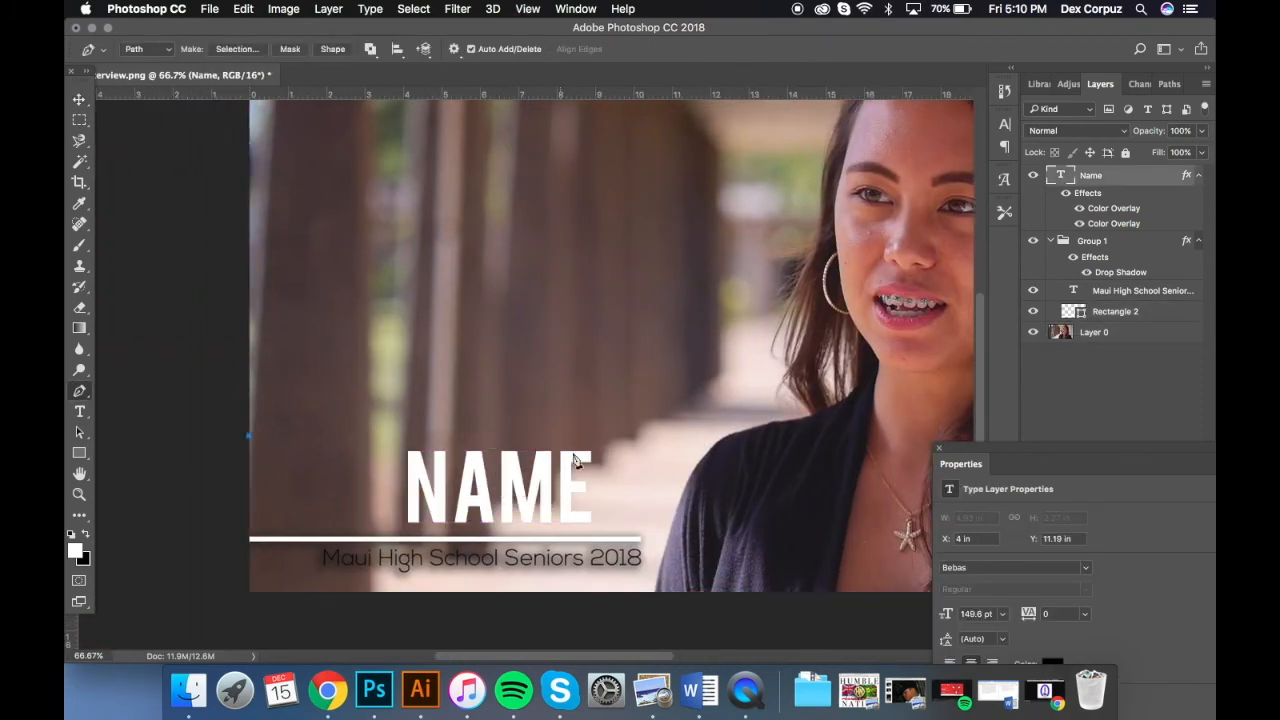
pyautogui.click(632, 436)
pyautogui.click(632, 528)
pyautogui.click(249, 528)
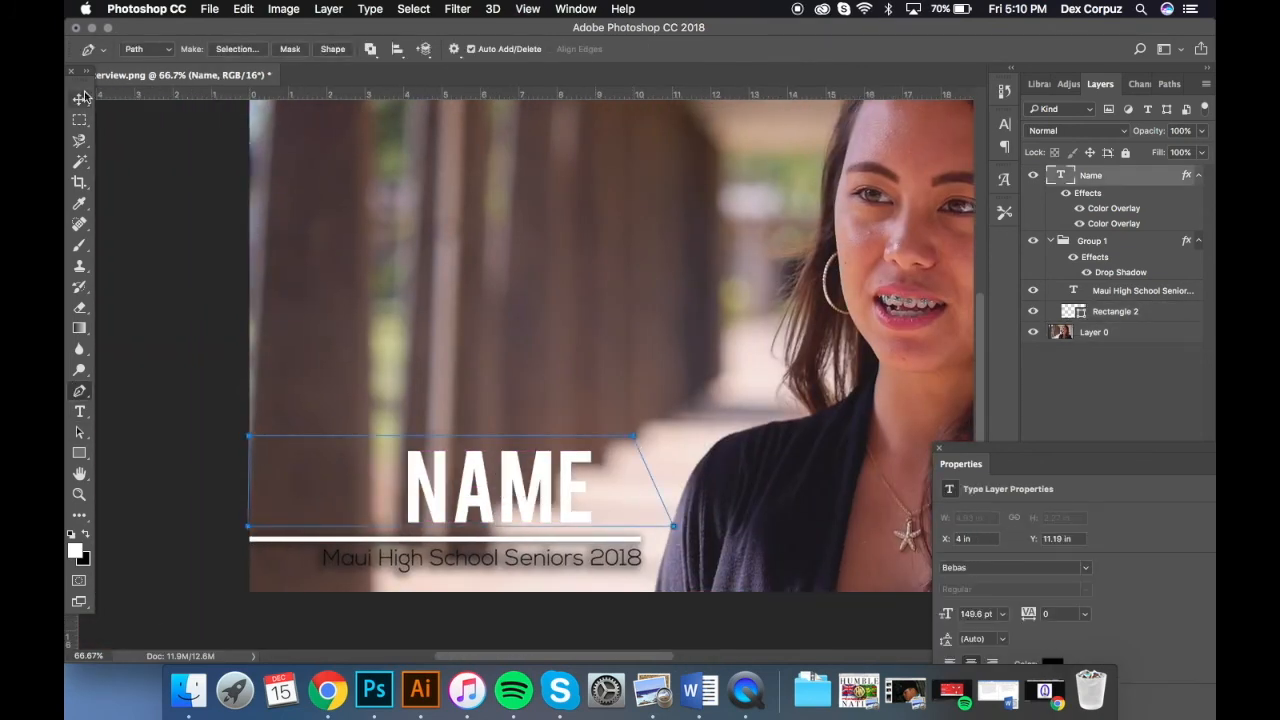
pyautogui.click(333, 48)
# - Apply a blue Gradient Overlay to the slanted shape layer
pyautogui.doubleClick(1140, 241)
pyautogui.click(622, 478)
pyautogui.click(1137, 169)
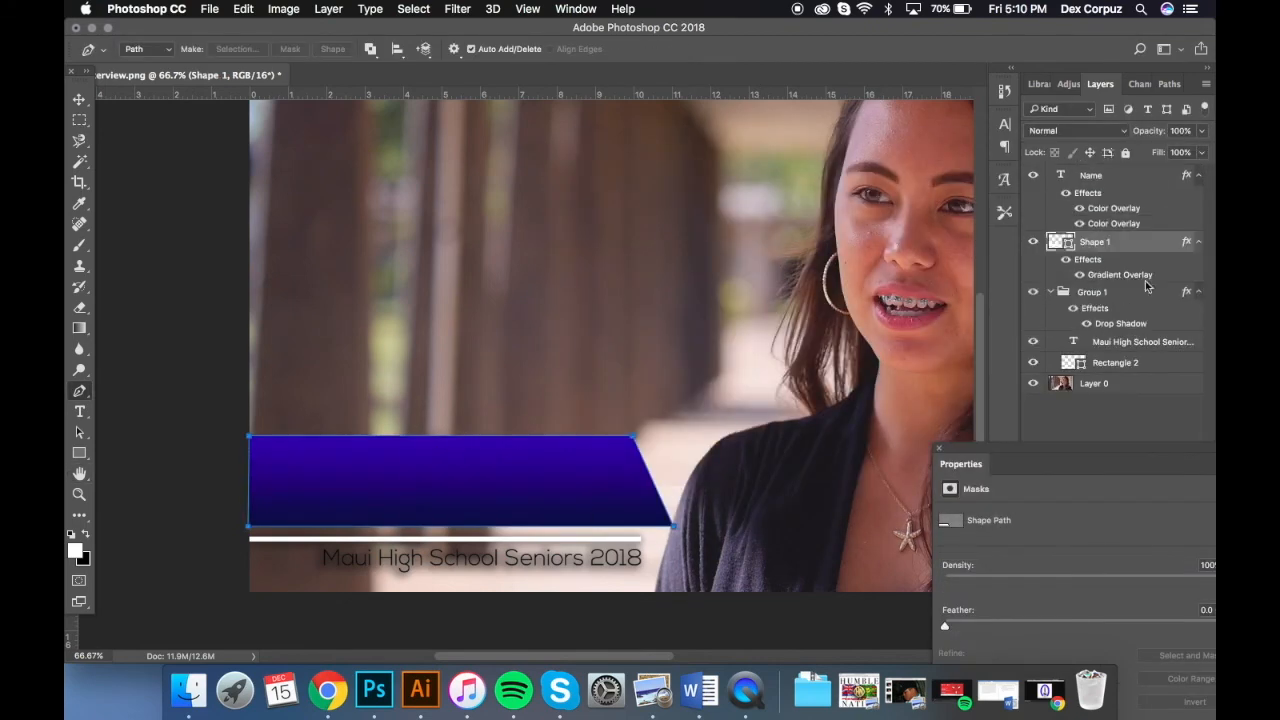
# - Move the NAME text slightly left and up to center it on the slanted bar, then select the bar's shape layer
pyautogui.press('v')
pyautogui.click(470, 480)
pyautogui.moveTo(470, 480); pyautogui.dragTo(450, 480)
pyautogui.click(405, 345)
pyautogui.click(324, 460)
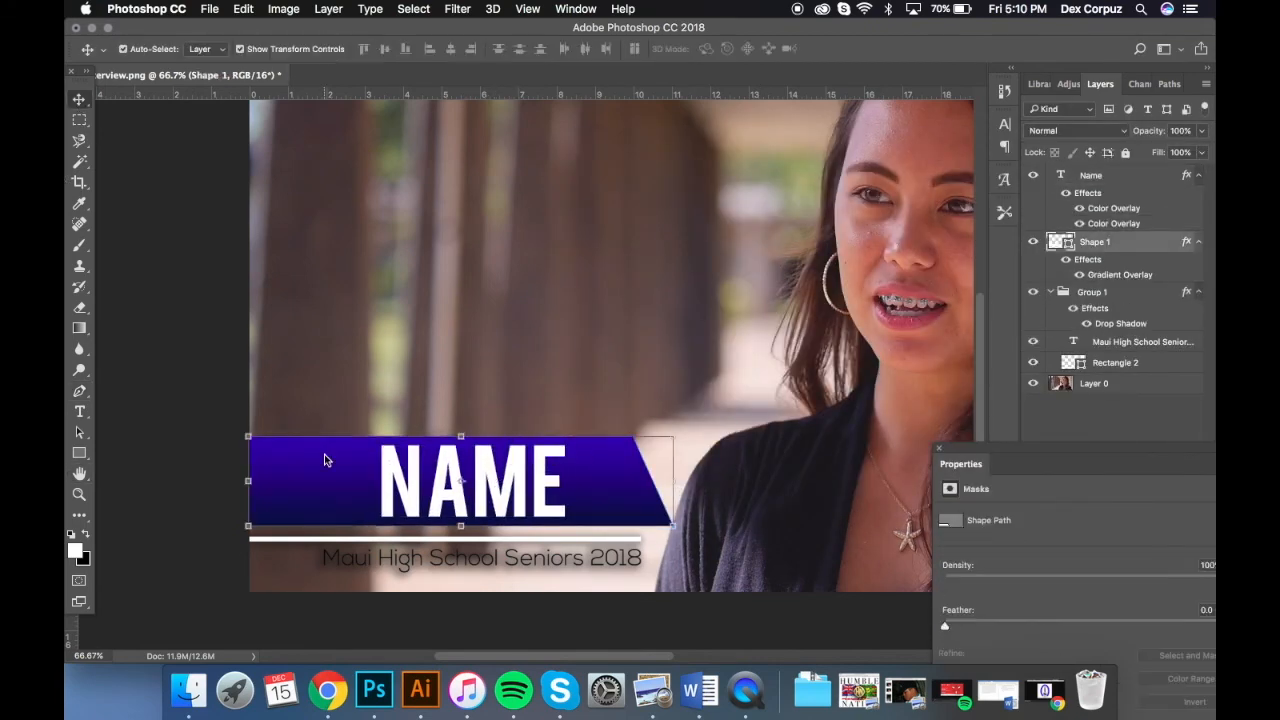
# - Place the school logo image Lk83adPk.jpg from the desktop into the interview document above the slanted bar
pyautogui.press('u')
pyautogui.press('F11')
pyautogui.moveTo(514, 80); pyautogui.dragTo(637, 471)
pyautogui.press('Return')
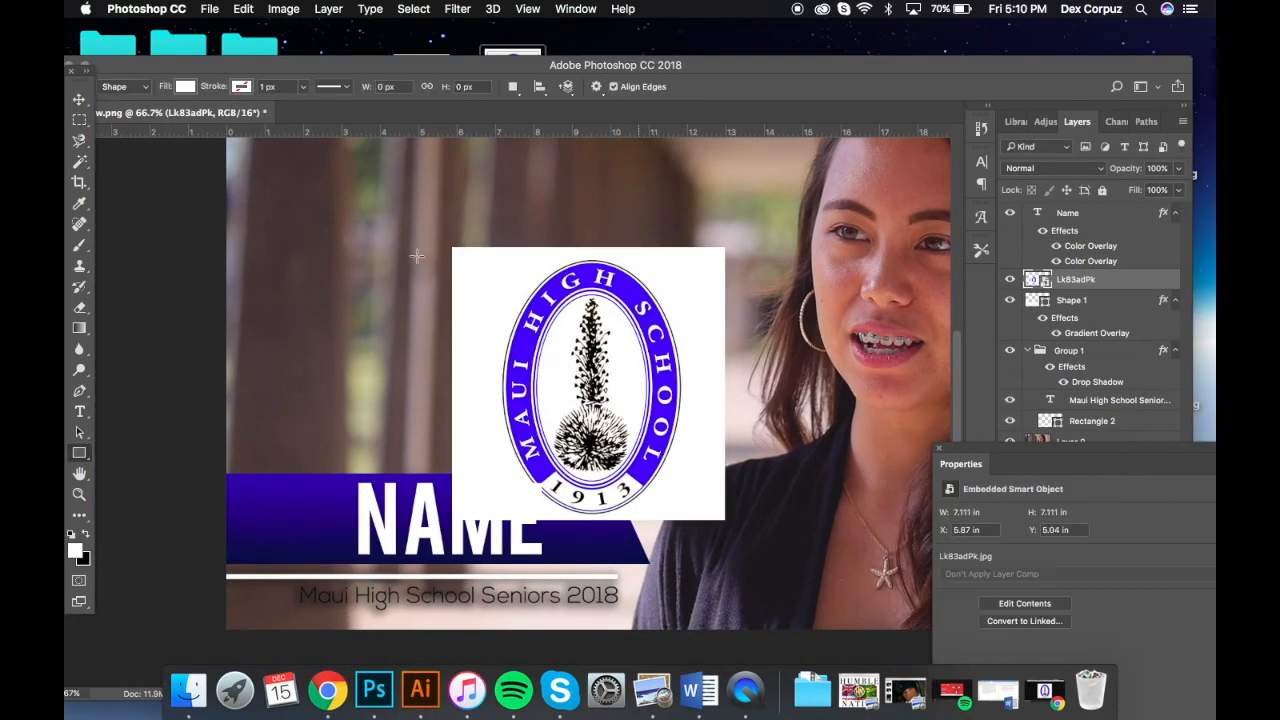
pyautogui.click(883, 70)
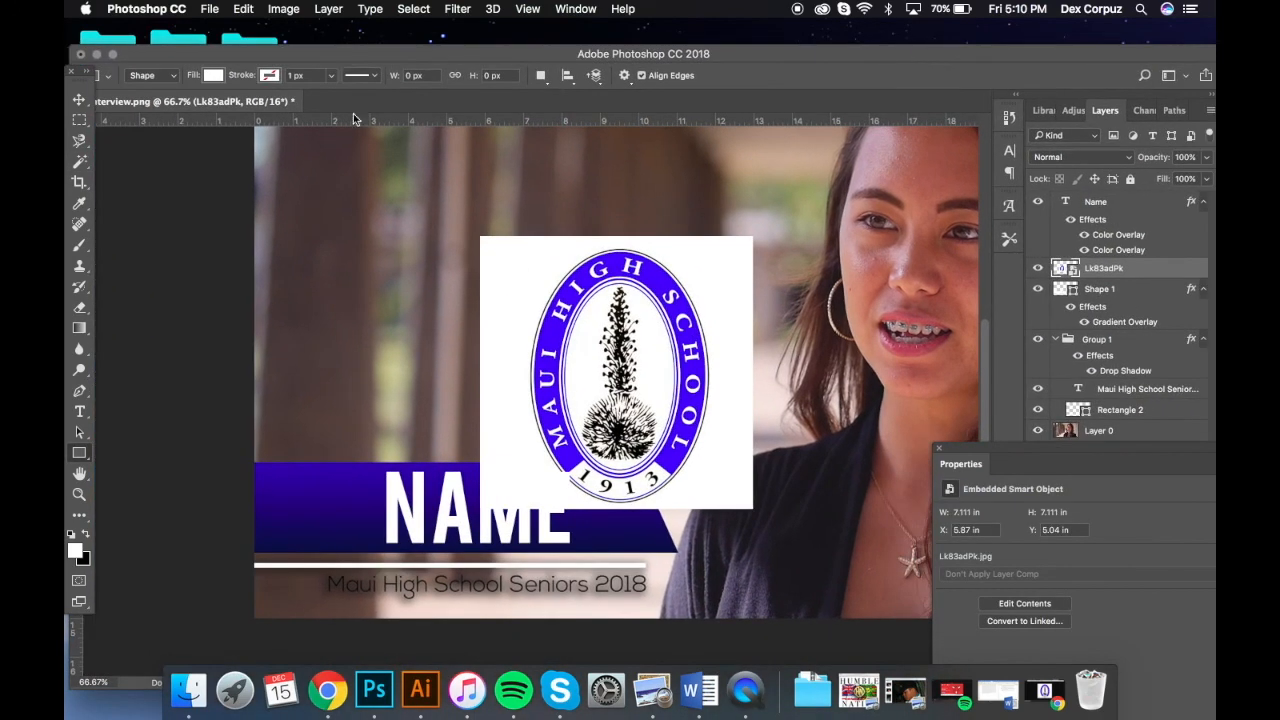
# - Try to cut the white background off the rasterized logo with the Magic Wand, then discard that logo layer
pyautogui.press('w')
pyautogui.click(470, 265)
pyautogui.rightClick(1155, 278)
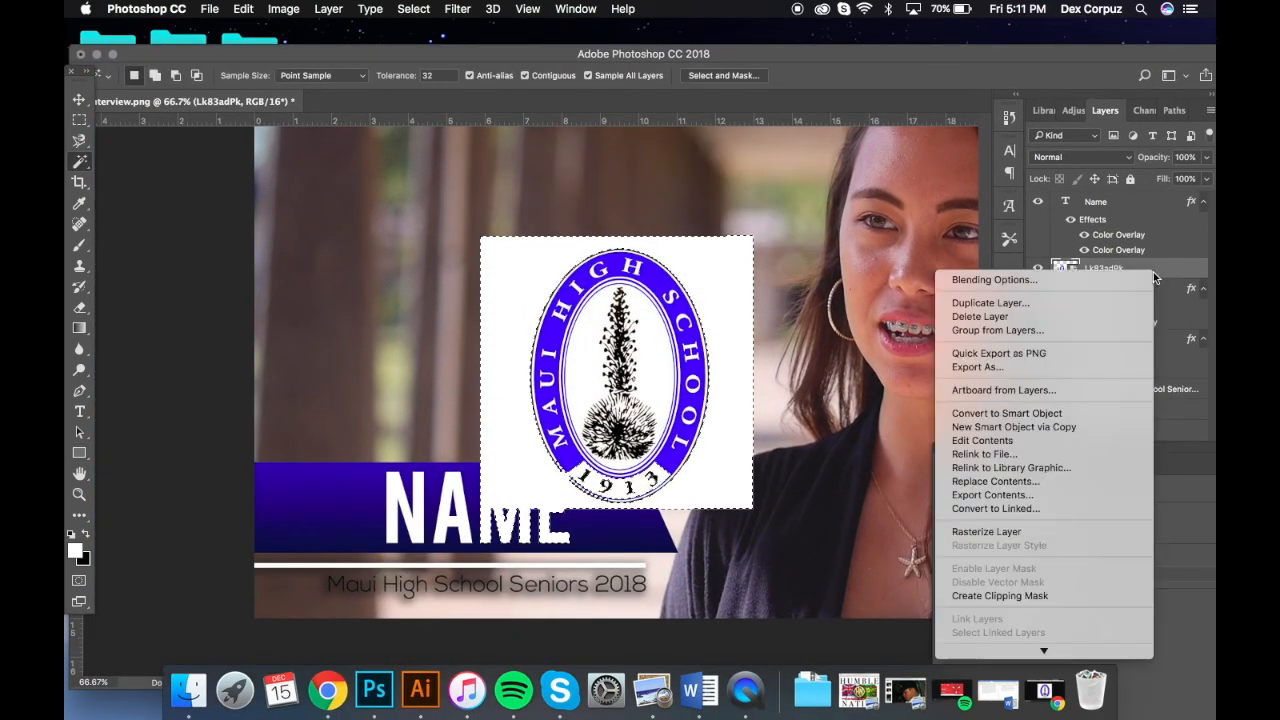
pyautogui.click(985, 530)
pyautogui.press('Delete')
pyautogui.press('super+d')
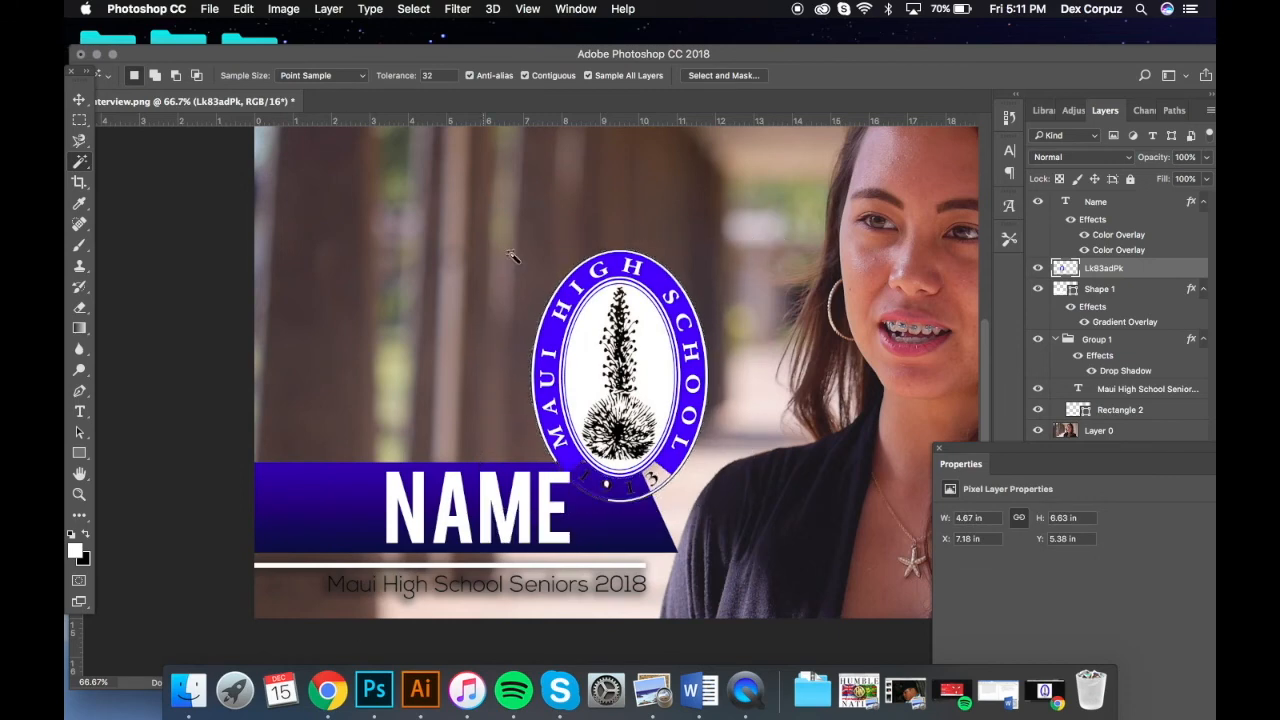
pyautogui.press('v')
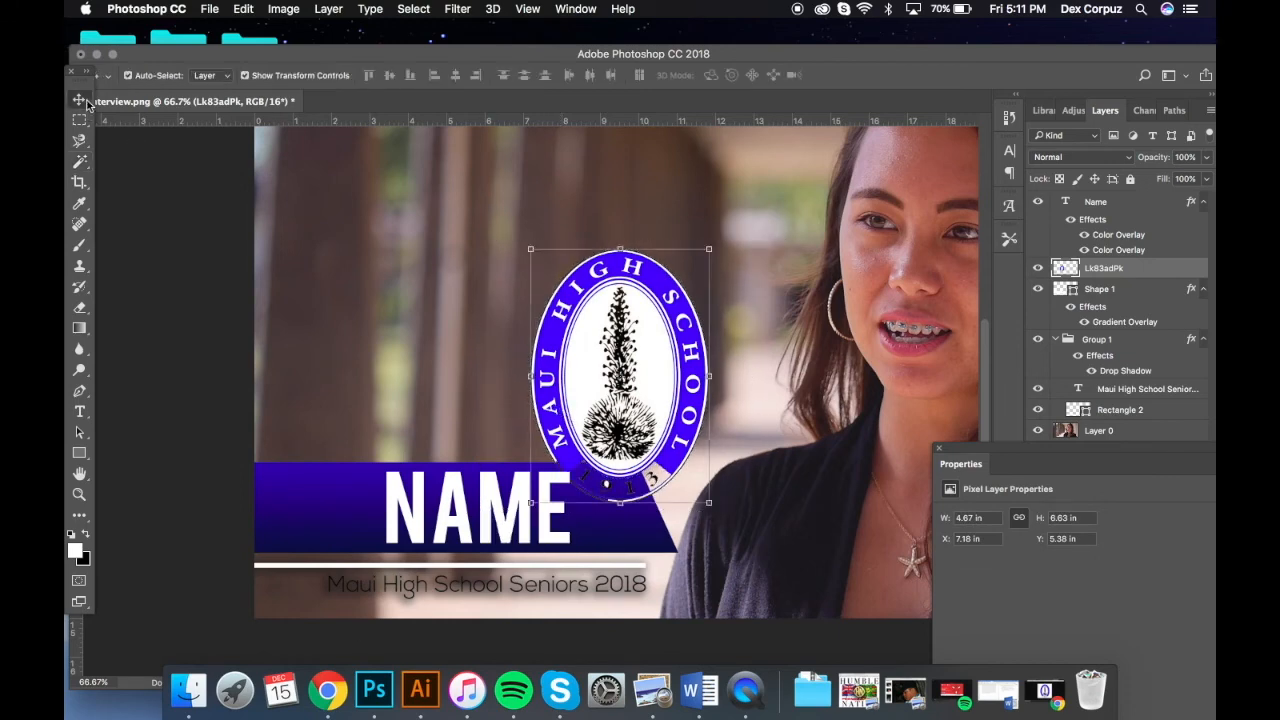
pyautogui.press('Delete')
# - Place Lk83adPk.jpg from the desktop as the topmost layer and rasterize it
pyautogui.moveTo(404, 56); pyautogui.dragTo(439, 93)
pyautogui.moveTo(512, 65); pyautogui.dragTo(399, 373)
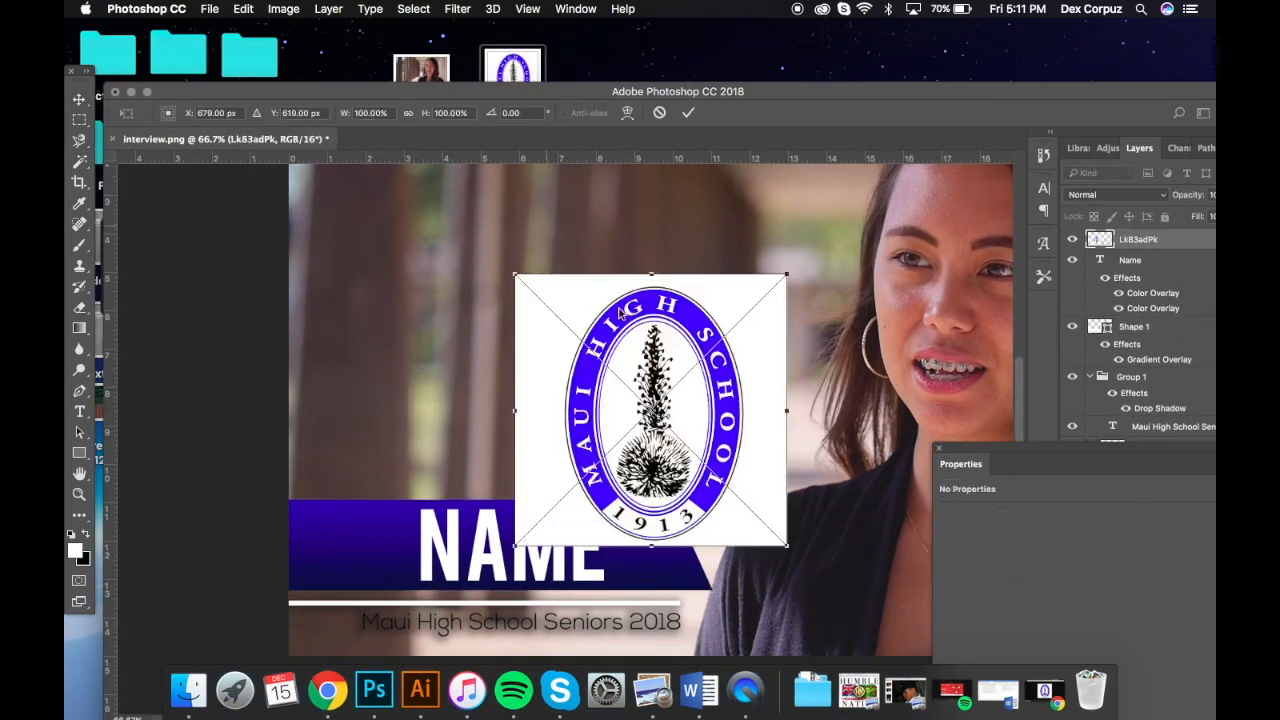
pyautogui.press('Return')
pyautogui.rightClick(1180, 242)
pyautogui.click(1005, 496)
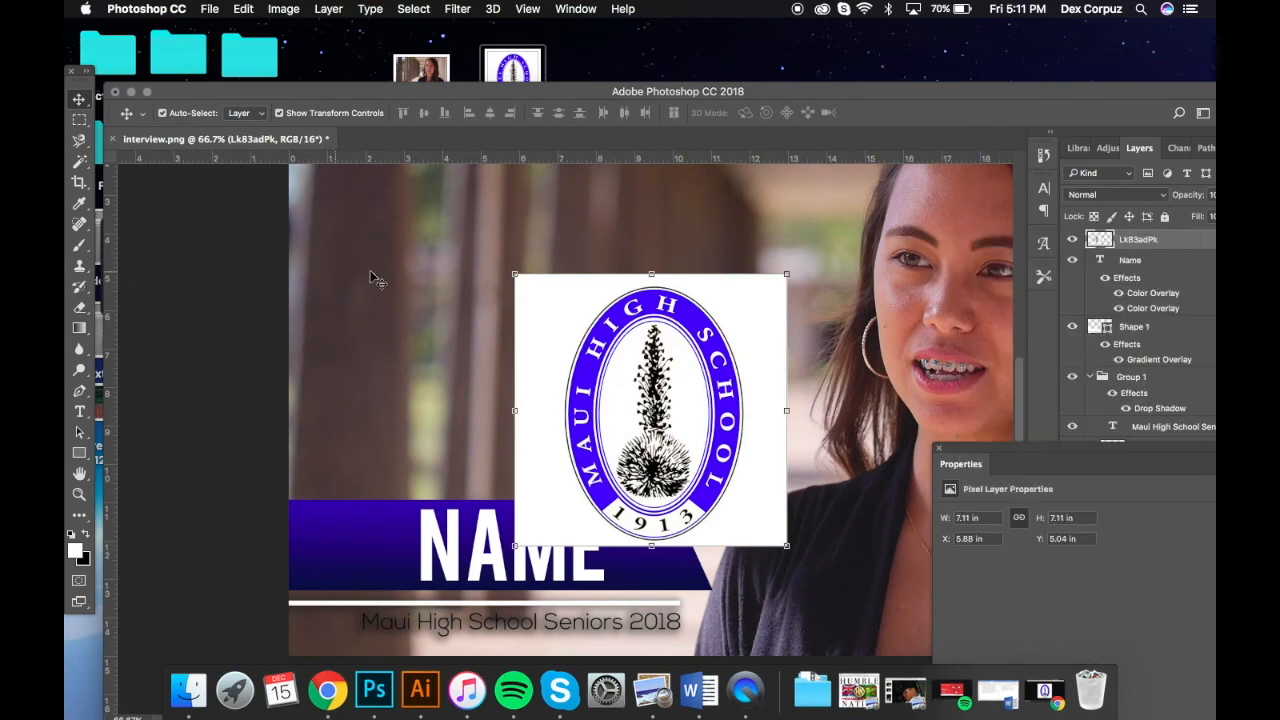
# - Select the white area around the oval school seal with the Magic Wand, delete it and clear the selection
pyautogui.click(81, 160)
pyautogui.click(547, 350)
pyautogui.press('Delete')
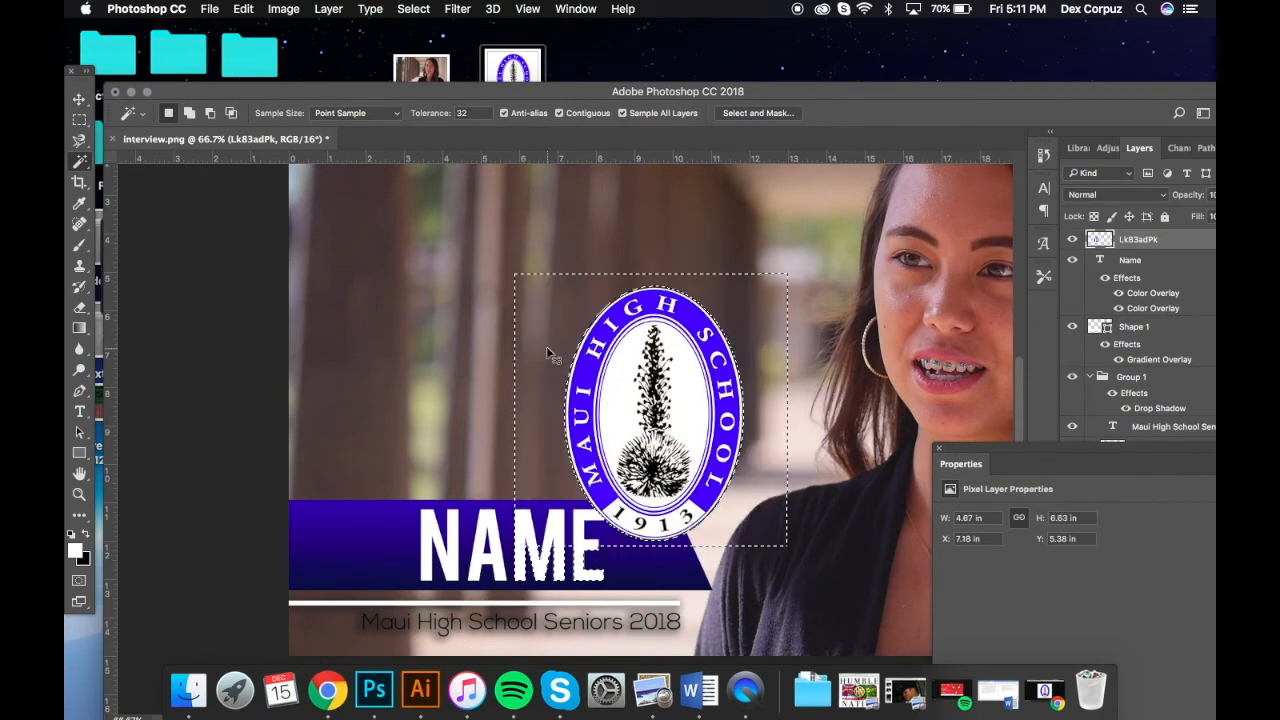
pyautogui.press('super+d')
# - Scale the seal to about 2.47 × 3.5 in and position it over the slanted bar's end, before NAME
pyautogui.click(80, 100)
pyautogui.moveTo(650, 431); pyautogui.dragTo(383, 497)
pyautogui.moveTo(477, 353); pyautogui.dragTo(392, 476)
pyautogui.moveTo(370, 538)
pyautogui.mouseDown()
pyautogui.moveTo(378, 518)
pyautogui.moveTo(377, 532)
pyautogui.mouseUp()
pyautogui.press('Return')
# - Duplicate the seal layer and place the copy between the Name text and Shape 1 layers
pyautogui.doubleClick(400, 91)
pyautogui.click(328, 9)
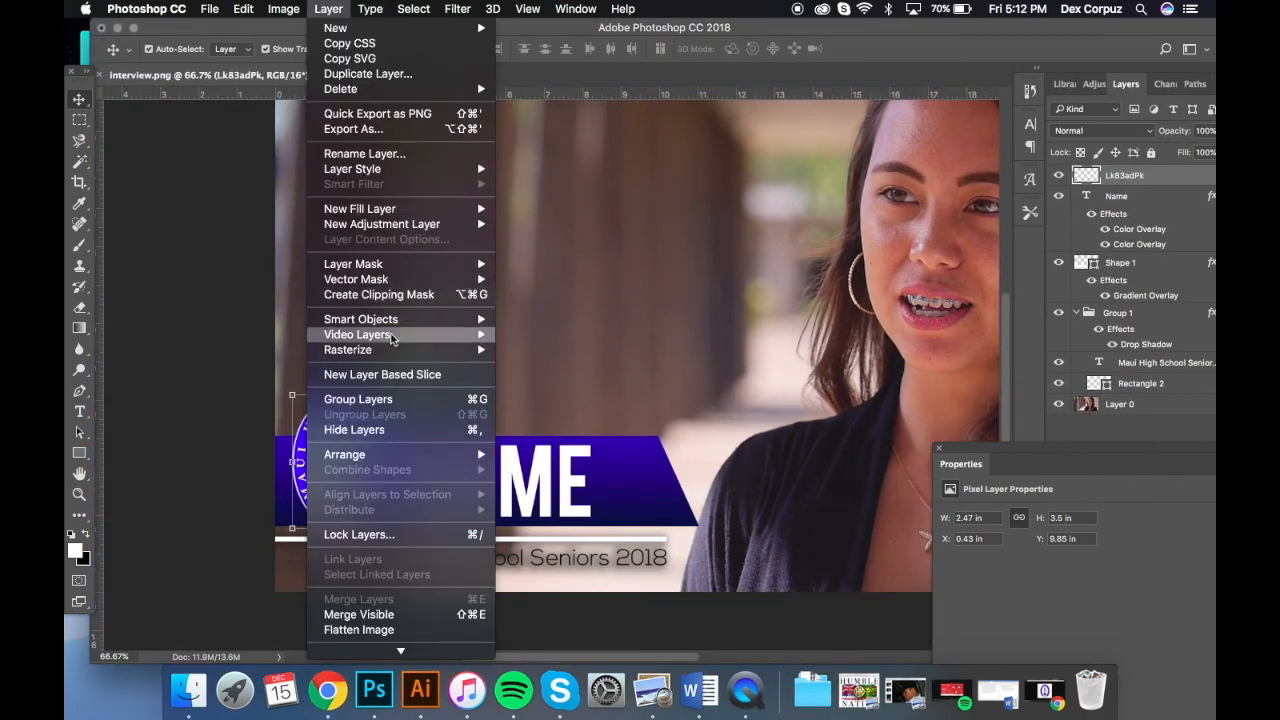
pyautogui.click(368, 73)
# - Add a black (#000000) Stroke to the duplicated seal layer
pyautogui.doubleClick(1170, 180)
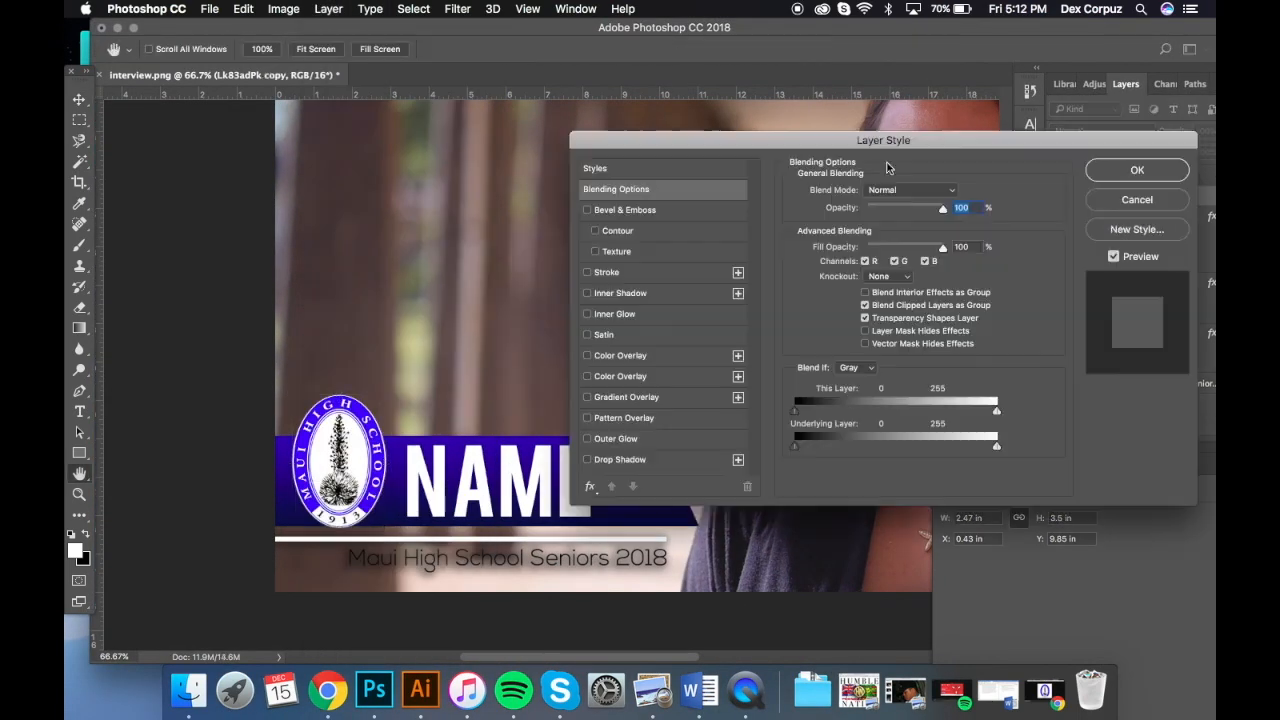
pyautogui.click(654, 275)
pyautogui.click(860, 295)
pyautogui.moveTo(962, 382); pyautogui.dragTo(966, 407)
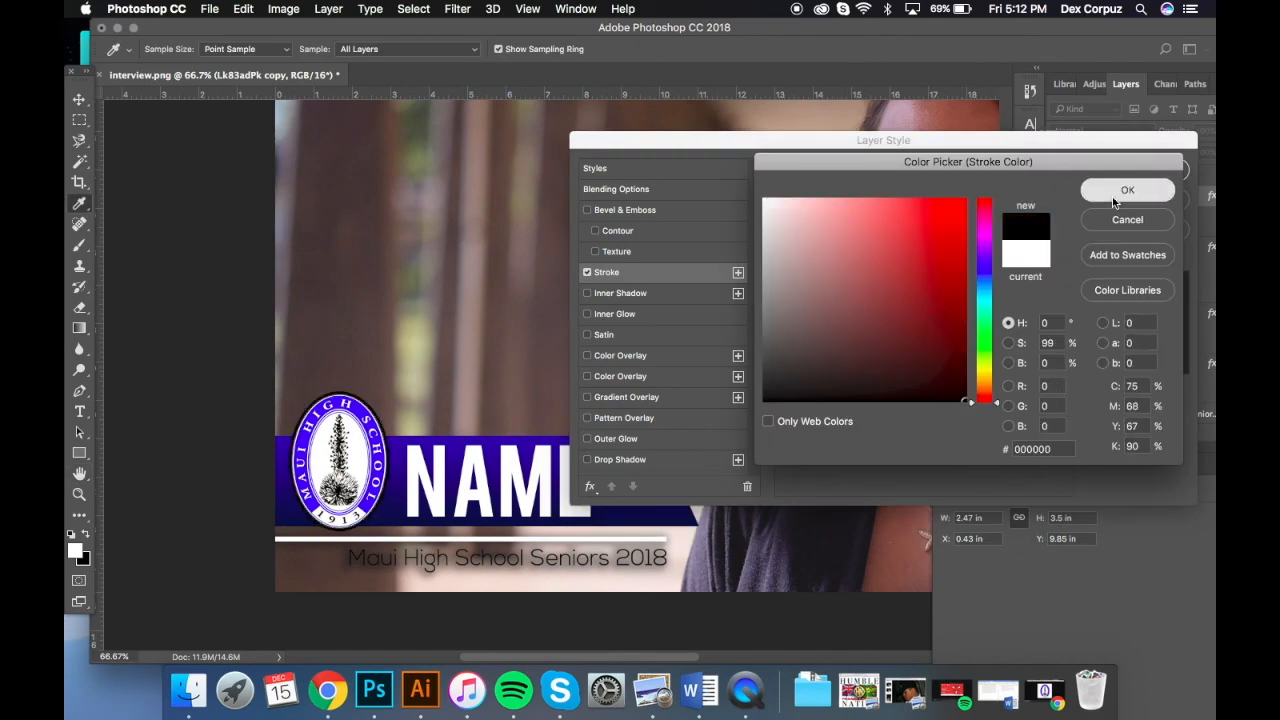
pyautogui.click(1114, 196)
pyautogui.click(1165, 169)
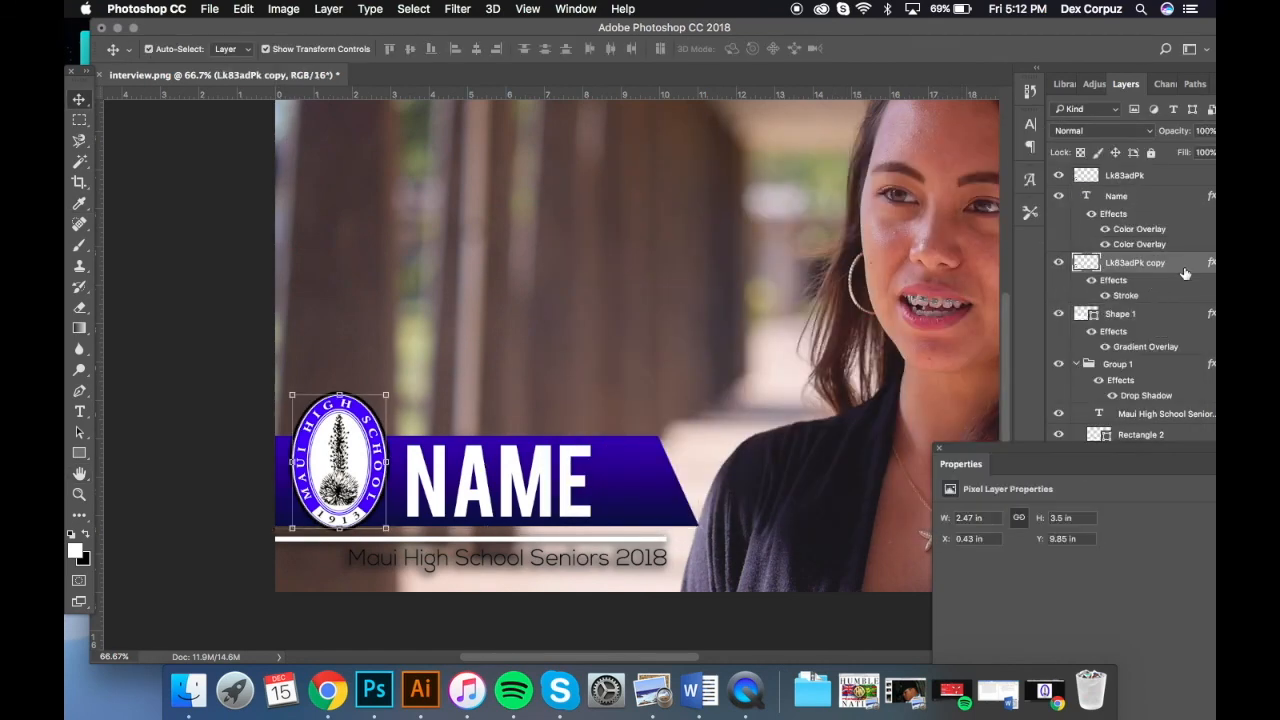
# - Thicken the seal copy's black stroke and group that layer with the slanted shape
pyautogui.click(1157, 315)
pyautogui.doubleClick(1166, 294)
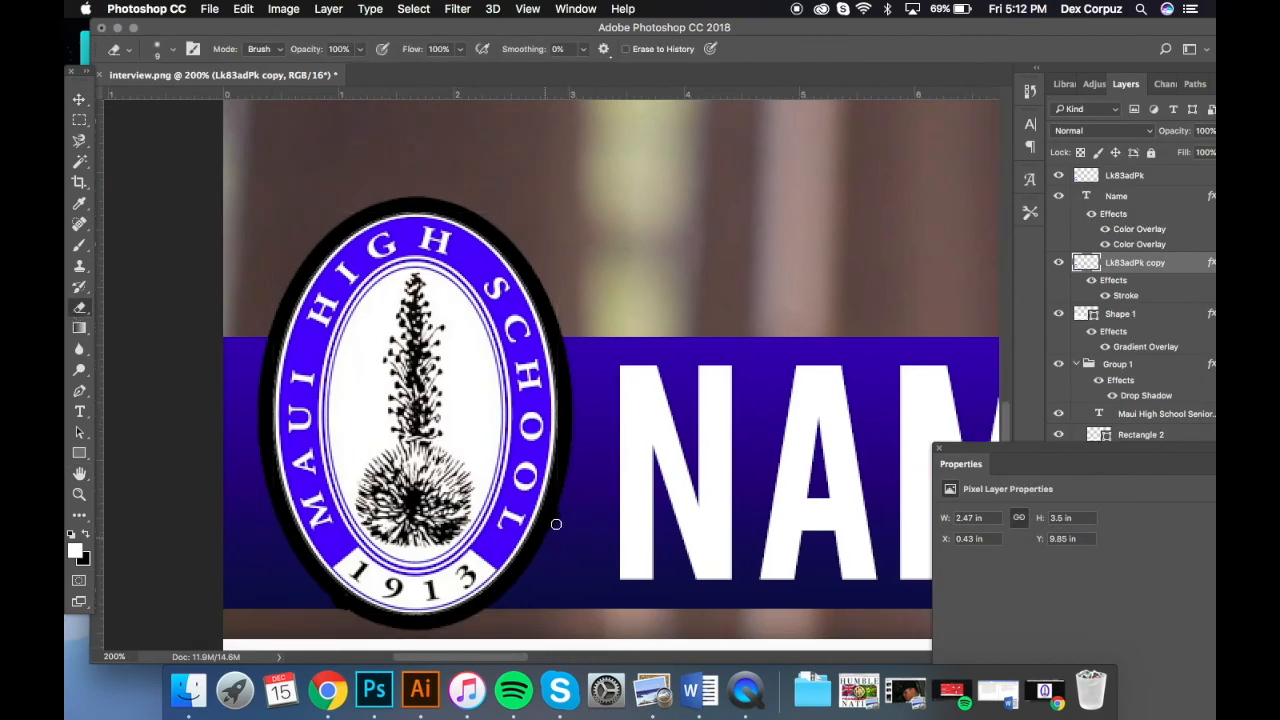
pyautogui.press('v')
pyautogui.press('super+minus')
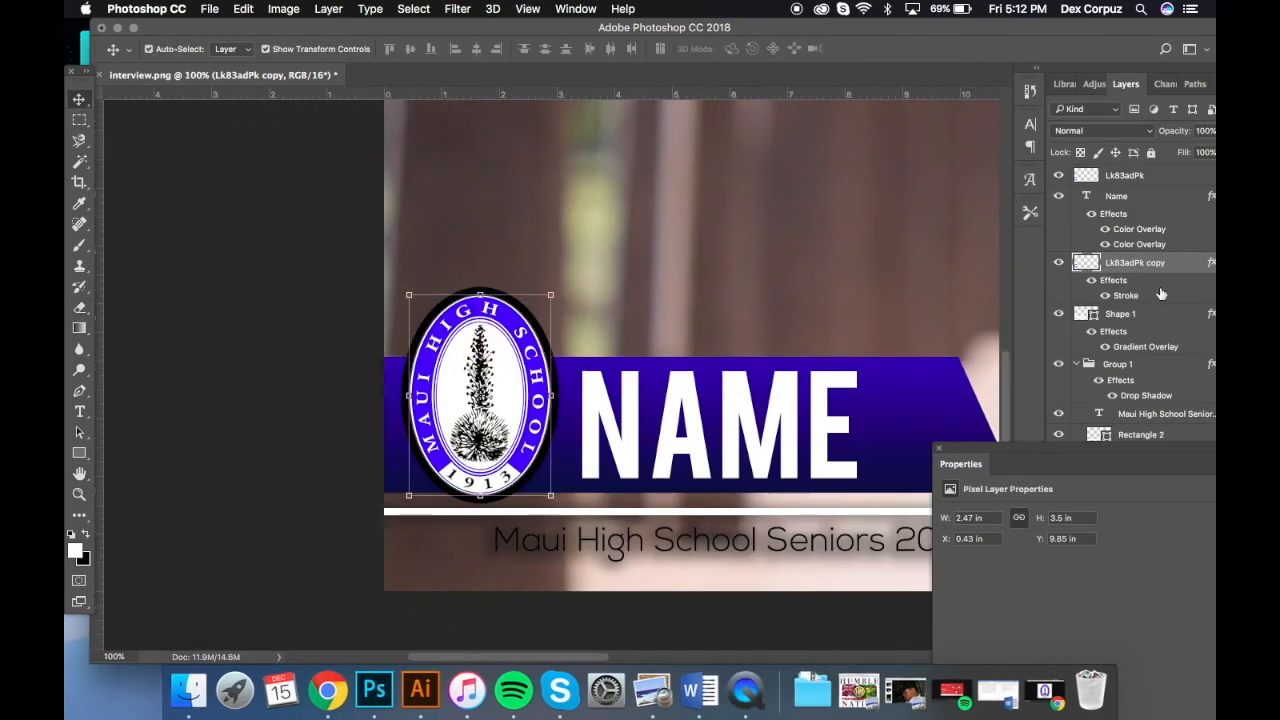
pyautogui.press('super+g')
# - Apply a linear dark-blue-to-violet Gradient Overlay at 90° to the group holding the seal copy and slanted shape
pyautogui.doubleClick(1172, 263)
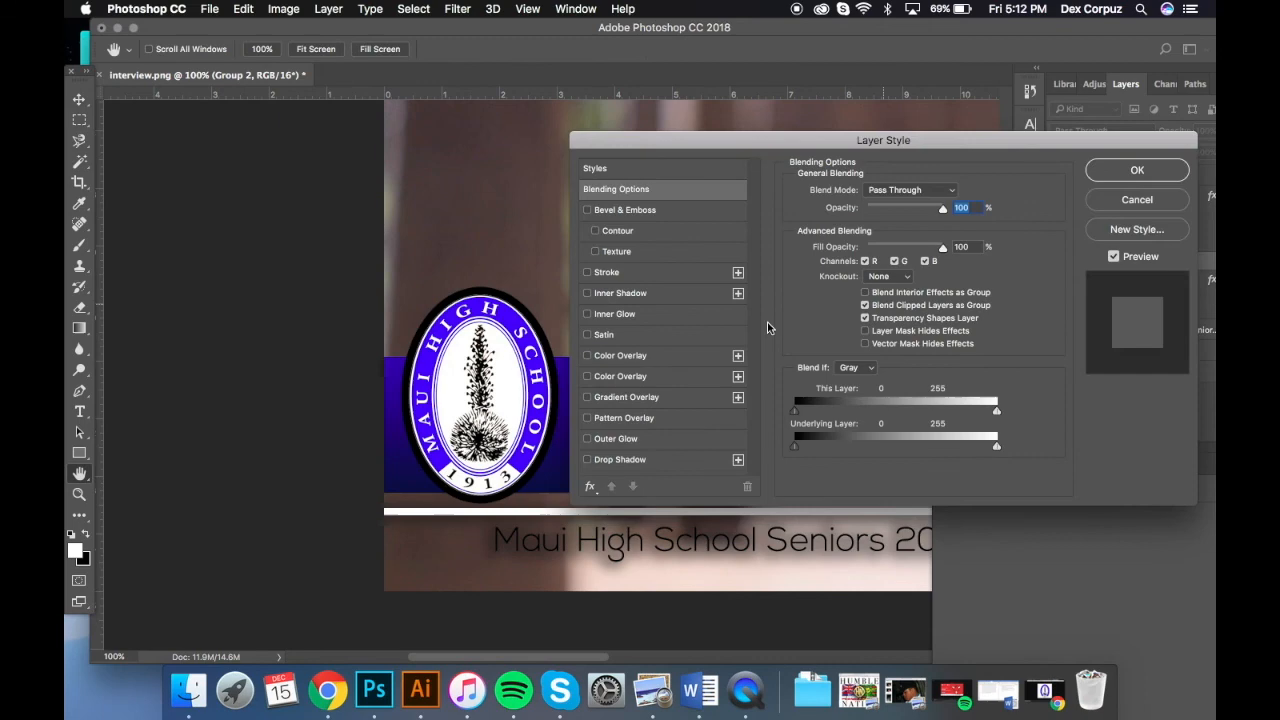
pyautogui.click(587, 397)
pyautogui.moveTo(808, 140); pyautogui.dragTo(959, 128)
pyautogui.click(777, 385)
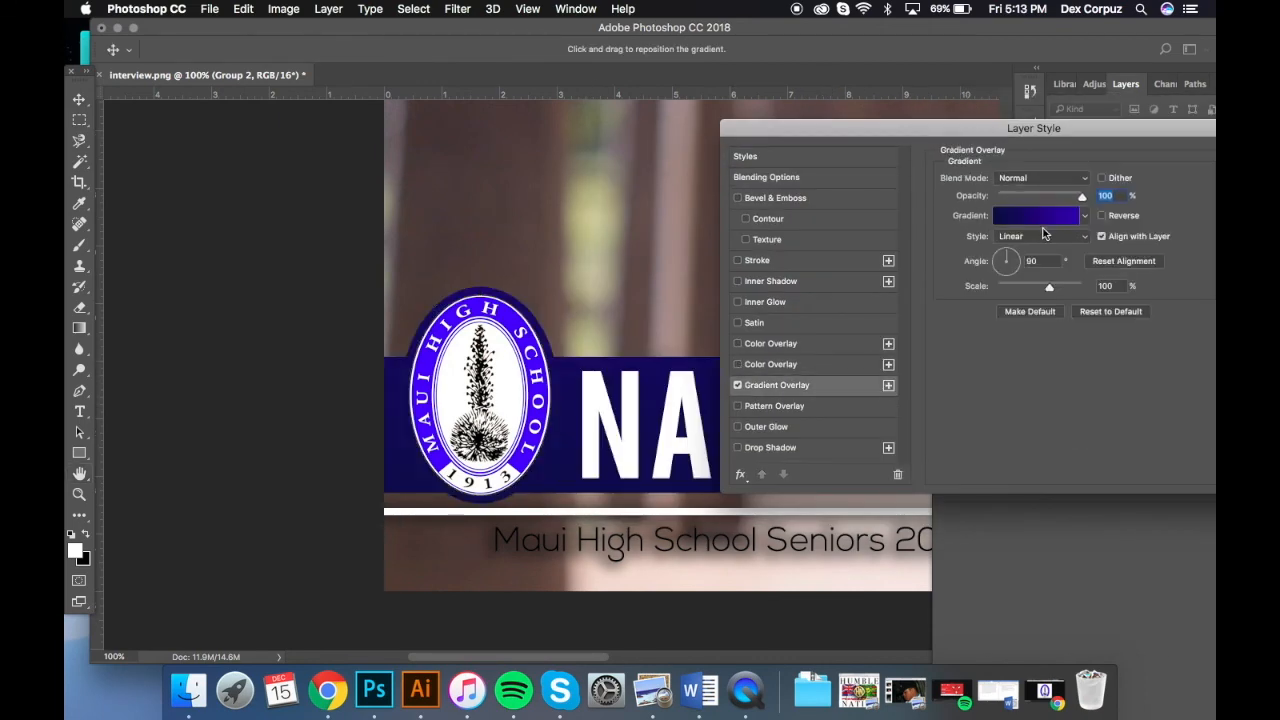
pyautogui.click(1036, 215)
pyautogui.click(926, 375)
pyautogui.click(879, 382)
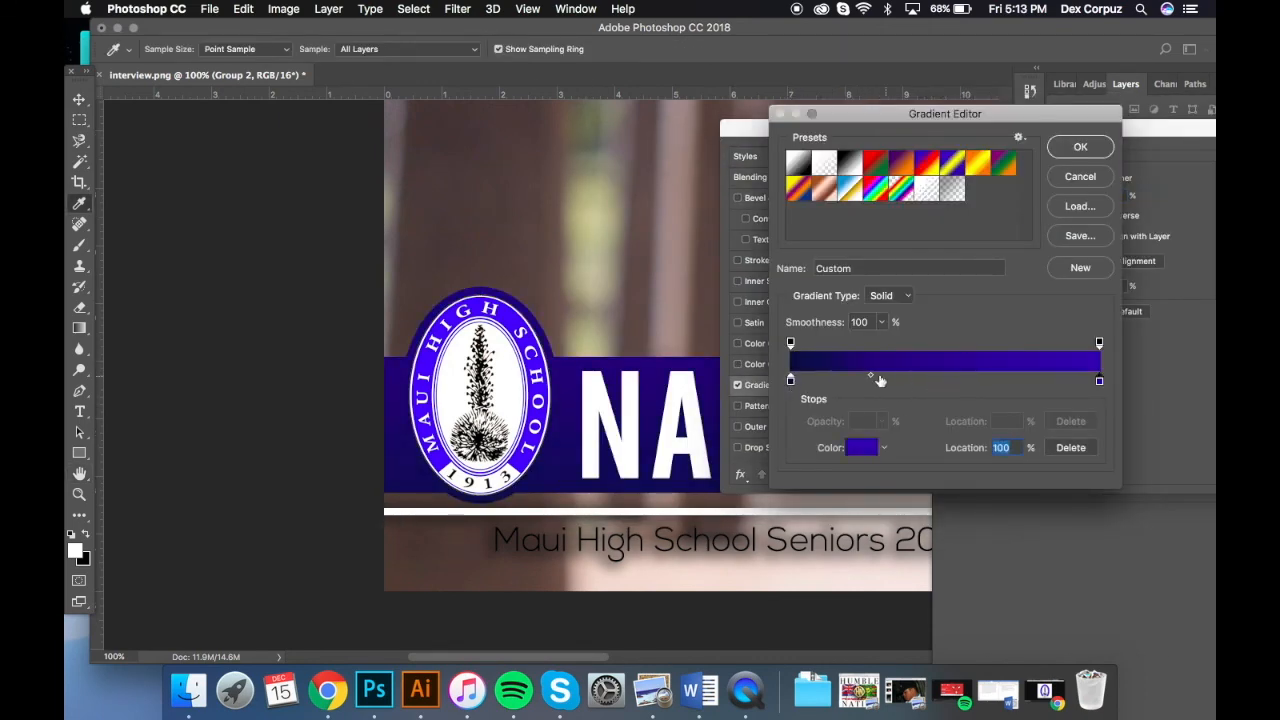
pyautogui.press('Return')
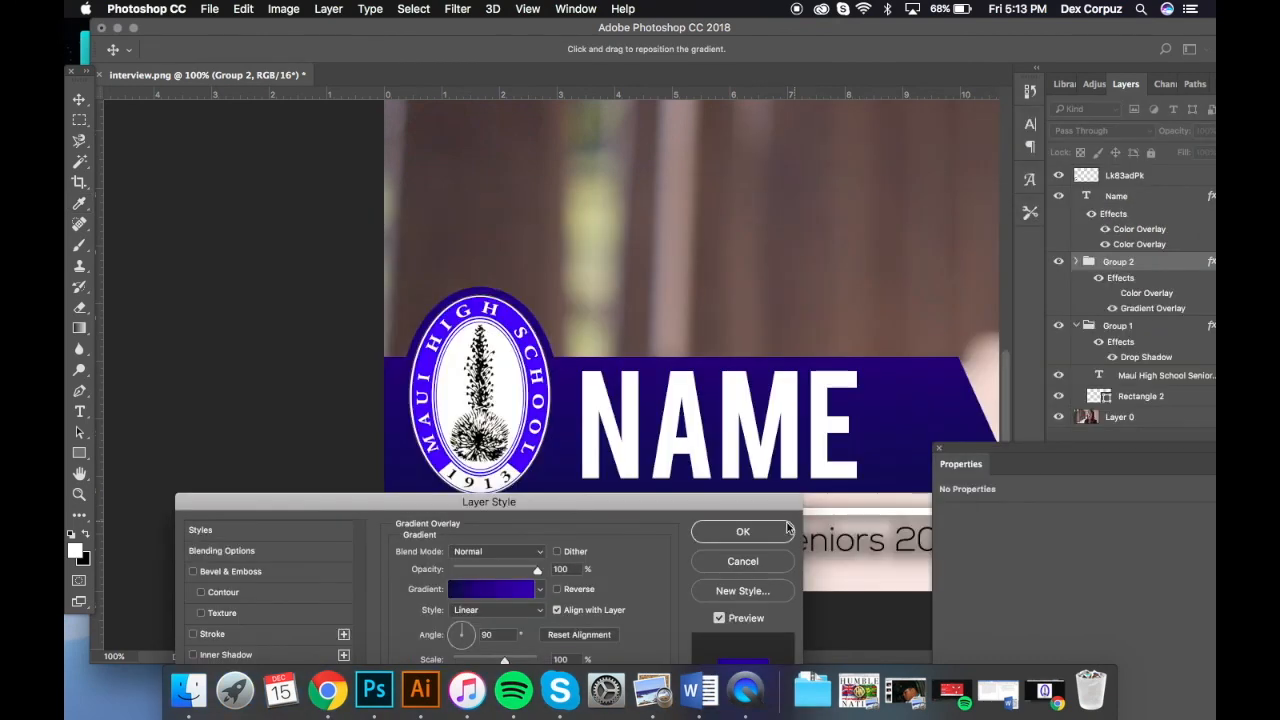
pyautogui.click(743, 531)
# - Merge the seal outline and slanted bar group into a single layer carrying the blue Gradient Overlay
pyautogui.rightClick(1120, 277)
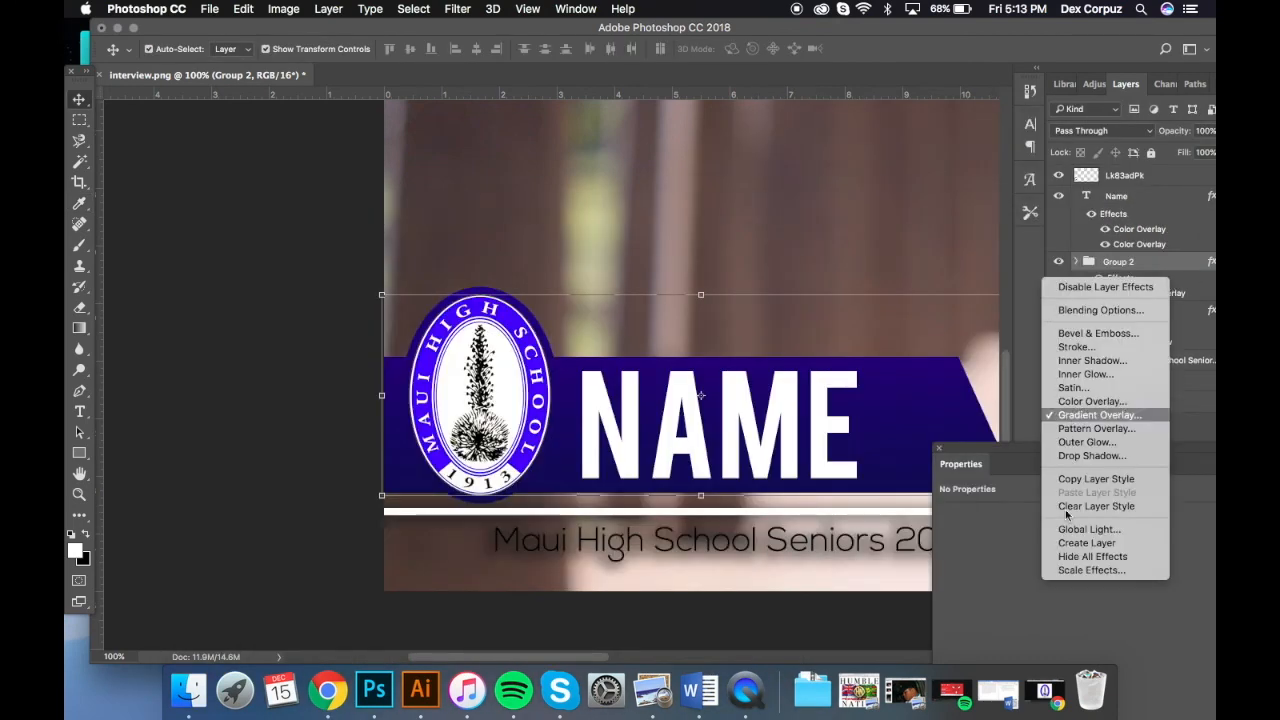
pyautogui.rightClick(1118, 261)
pyautogui.click(1146, 425)
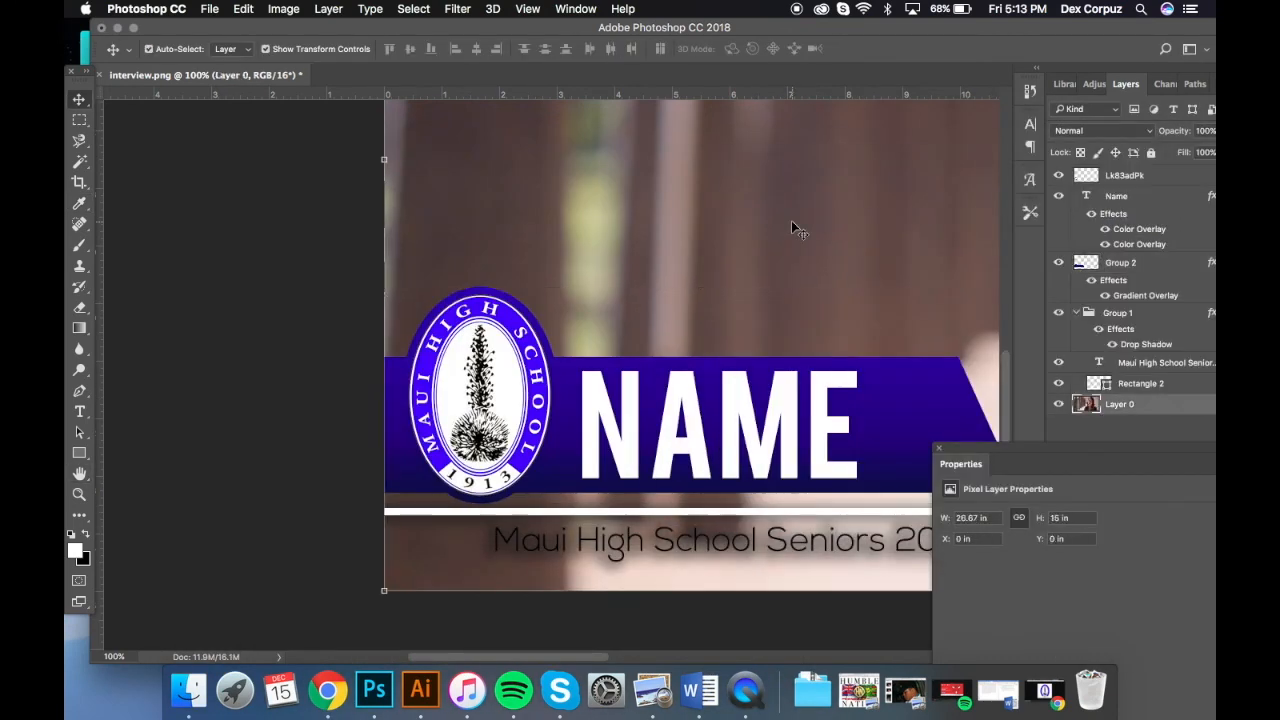
# - Check the whole composition and nudge the school subtitle slightly closer to the white line
pyautogui.press('super+minus')
pyautogui.press('super+minus')
pyautogui.click(317, 491)
pyautogui.click(411, 408)
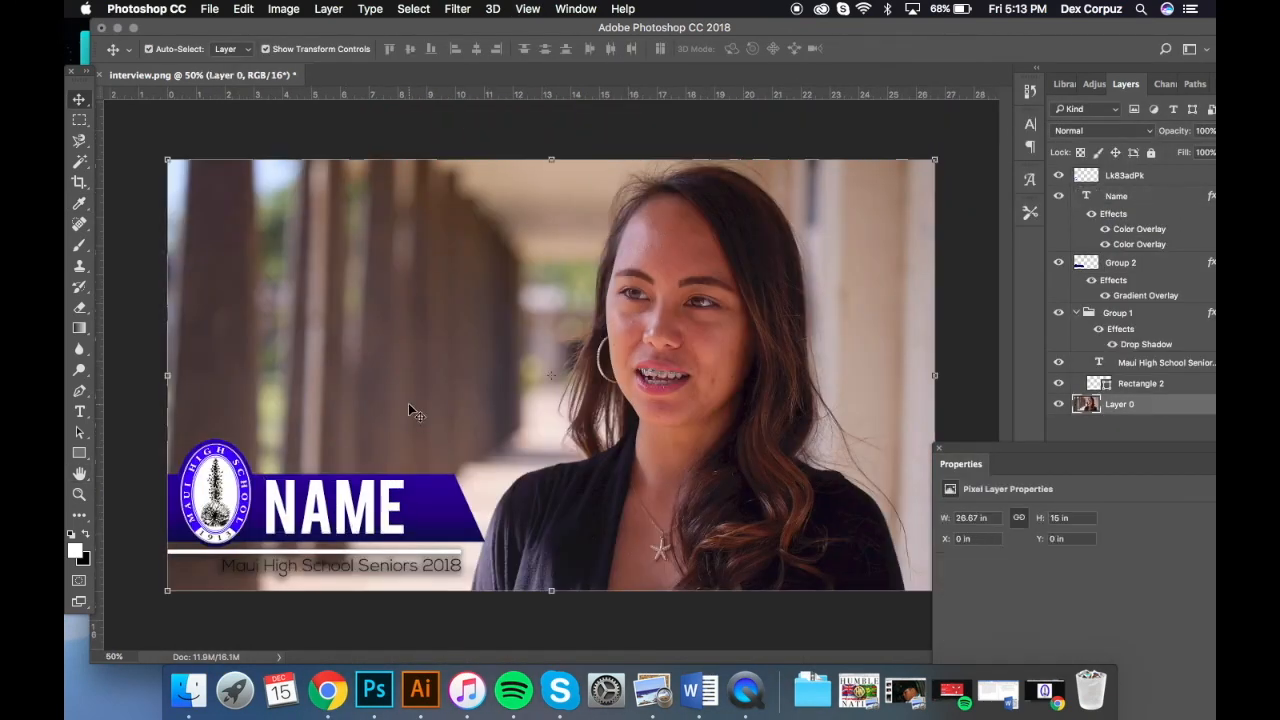
pyautogui.click(315, 495)
pyautogui.click(134, 469)
pyautogui.press('super+plus')
pyautogui.hscroll(-7, 437, 487)
pyautogui.scroll(-3, 437, 487)
pyautogui.moveTo(467, 490)
pyautogui.mouseDown()
pyautogui.moveTo(485, 486)
pyautogui.moveTo(479, 502)
pyautogui.mouseUp()
# - Give the school subtitle a white Color Overlay and a black Drop Shadow with 6 px distance, 22 px size and reduced spread
pyautogui.doubleClick(1105, 357)
pyautogui.click(344, 352)
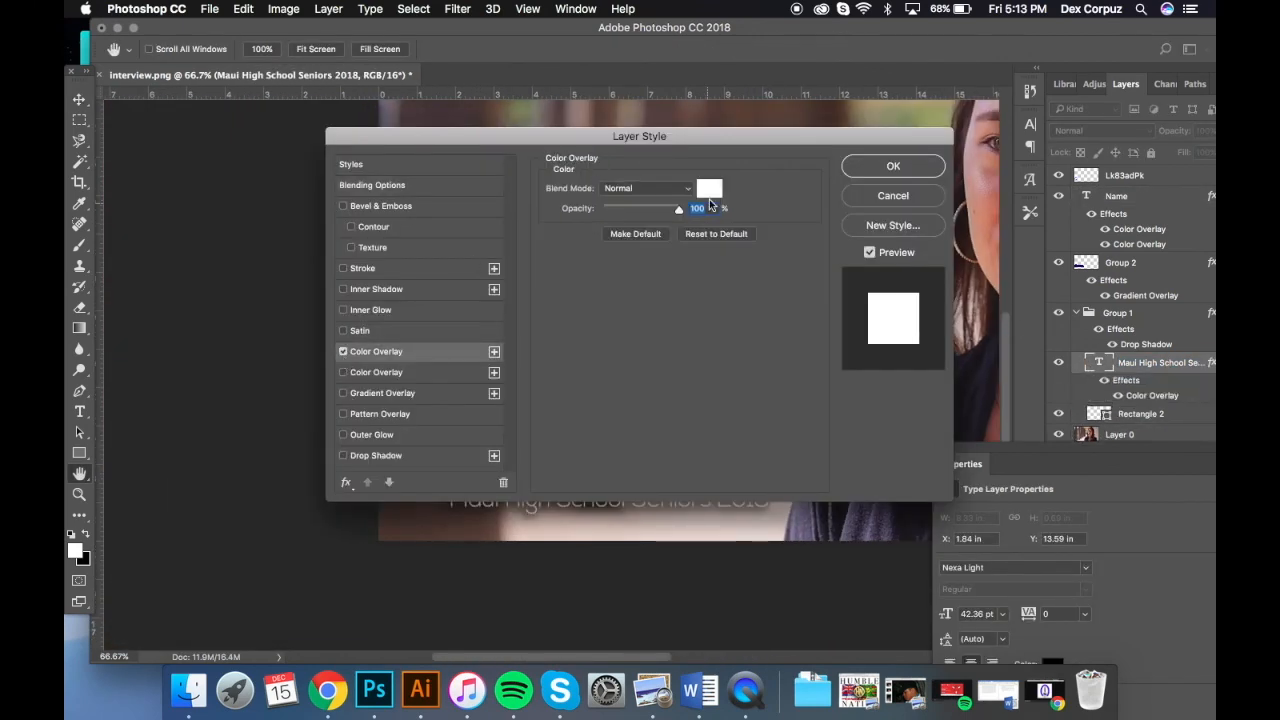
pyautogui.click(709, 188)
pyautogui.click(1141, 190)
pyautogui.click(919, 172)
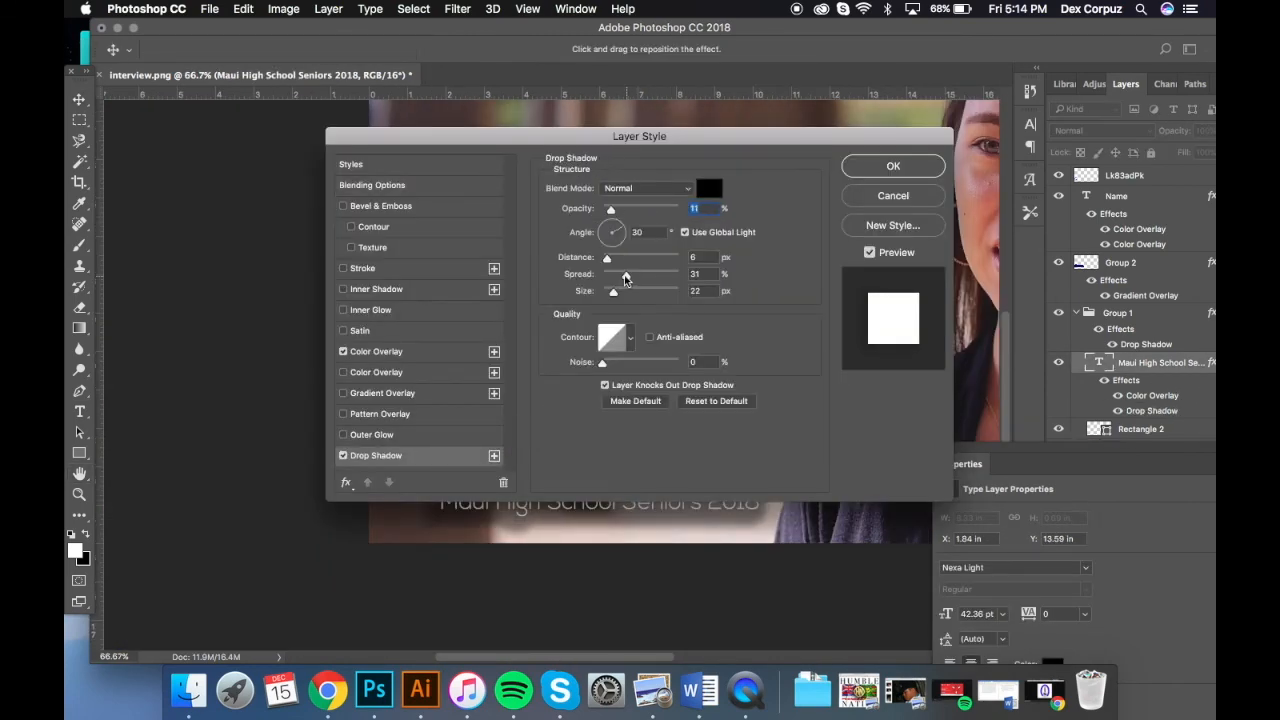
pyautogui.moveTo(625, 279); pyautogui.dragTo(608, 289)
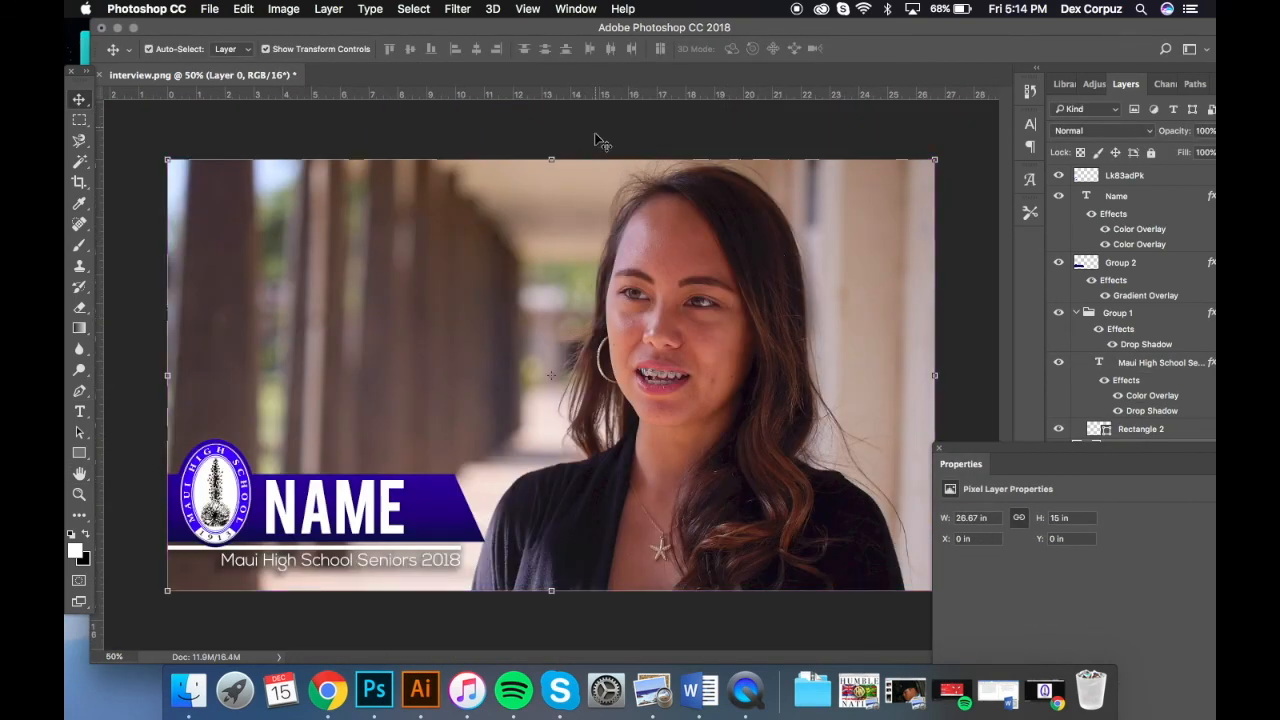
pyautogui.click(594, 134)
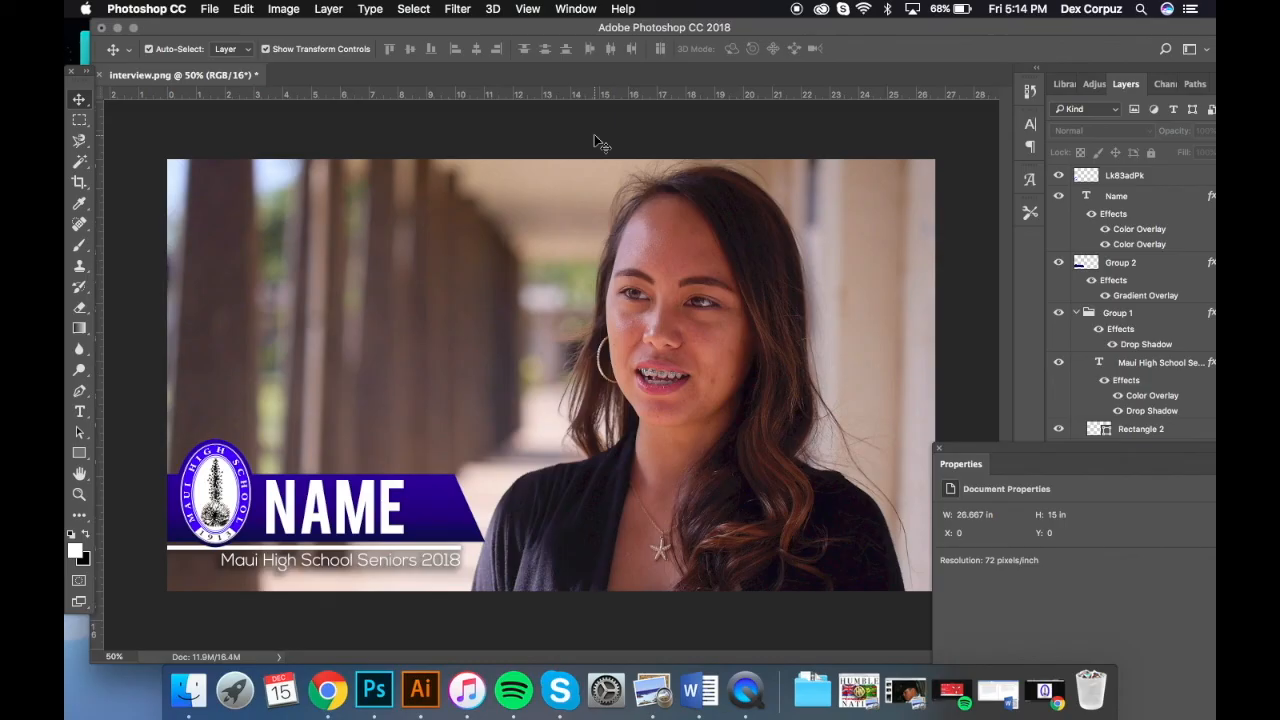